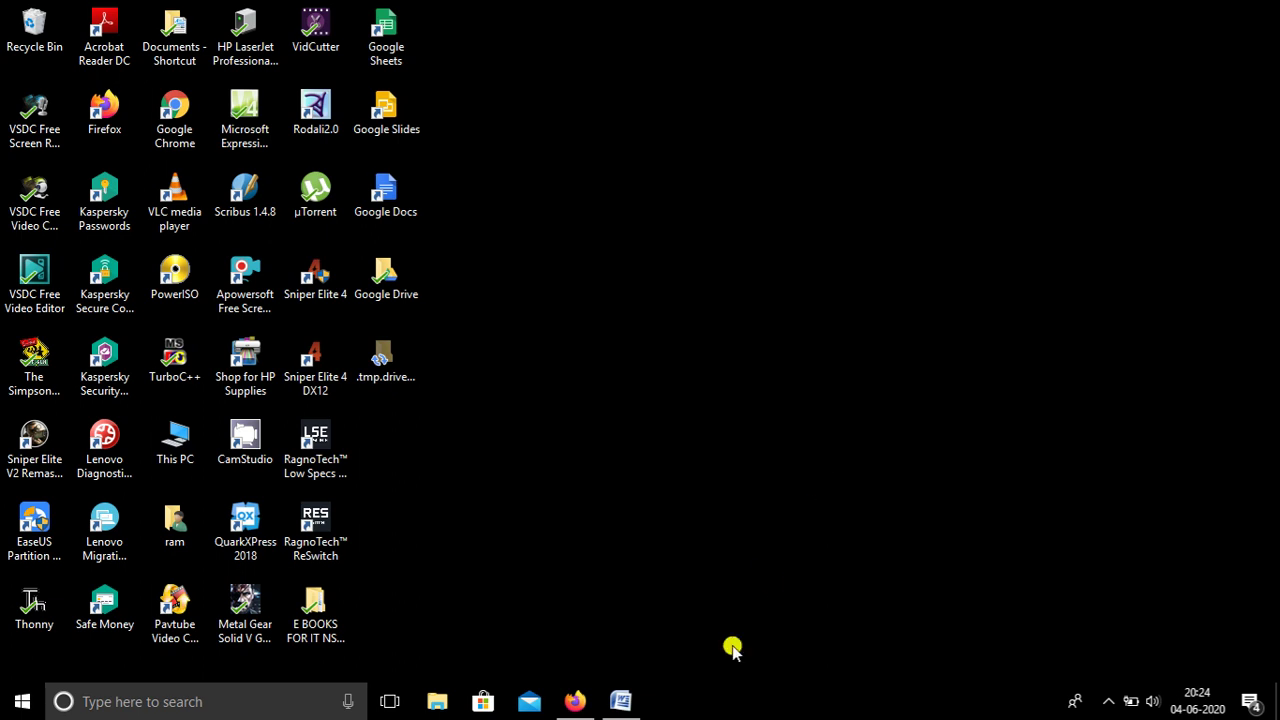
Step: Bring the tigers, dogs and snakes Document1 to the front, scroll to its top, and show the Office menu
left_click(607, 705)
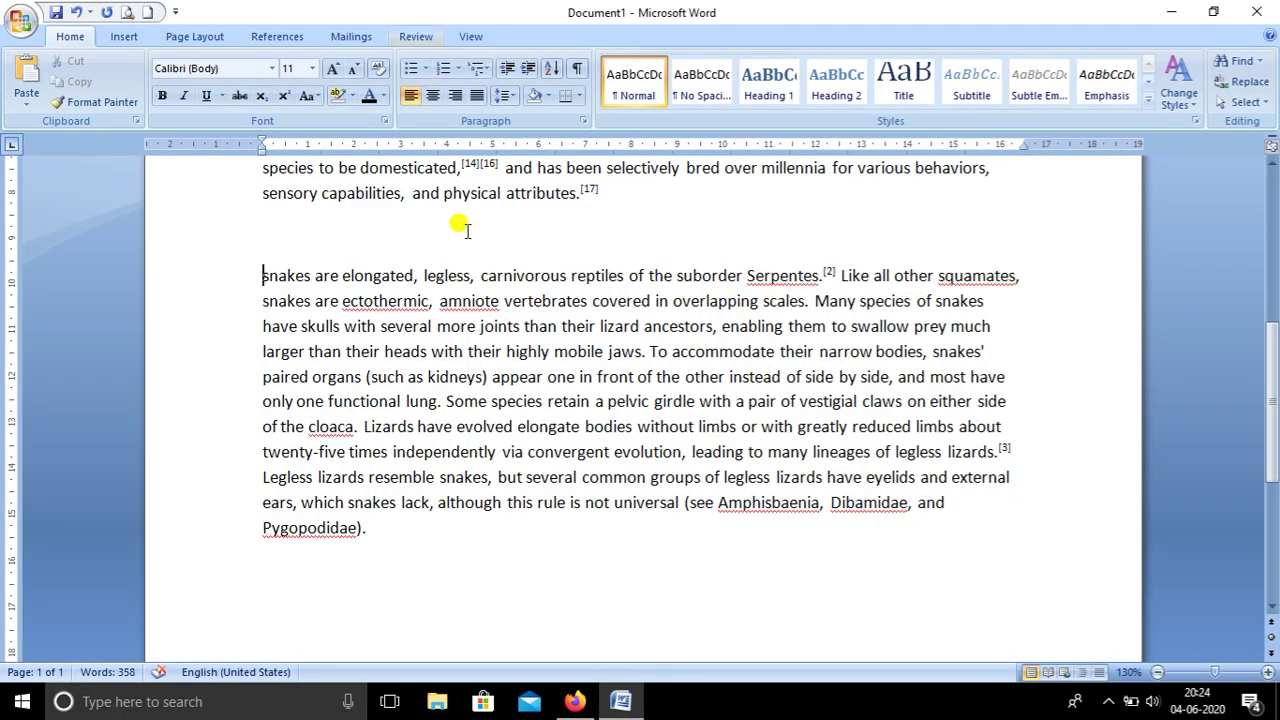
scroll(423, 294, "up", 3)
scroll(420, 298, "up", 3)
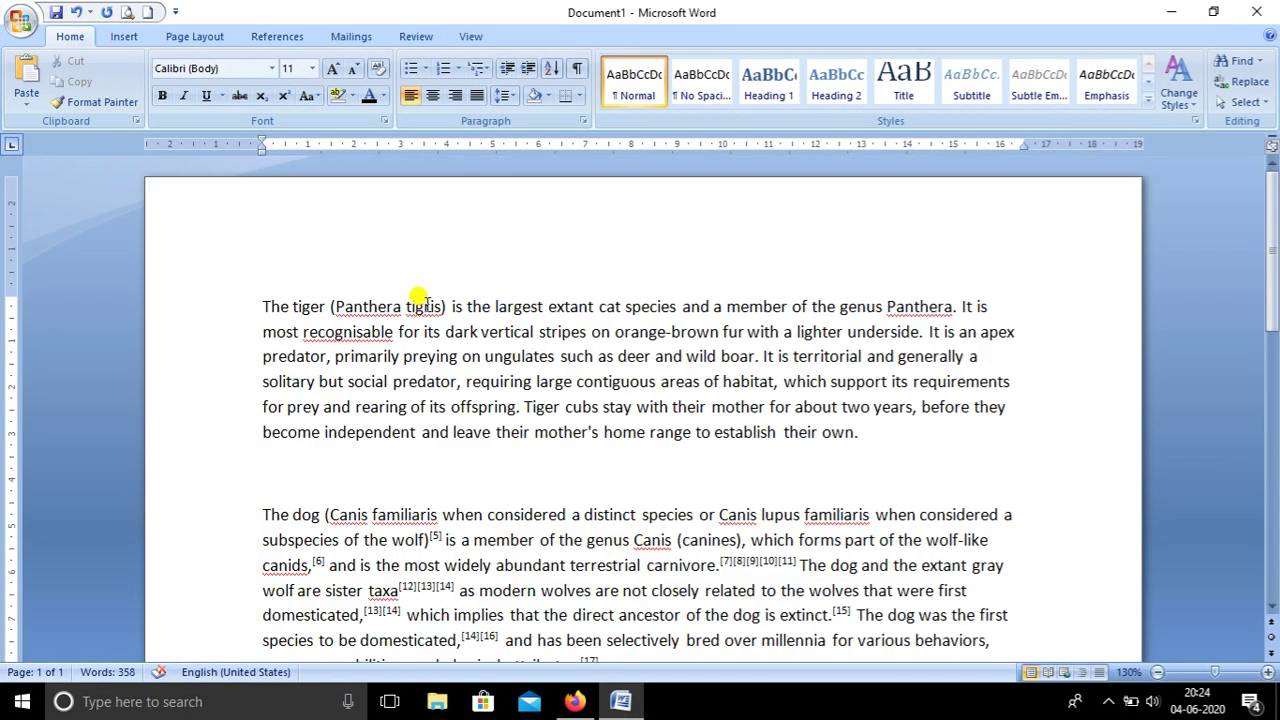
left_click(28, 16)
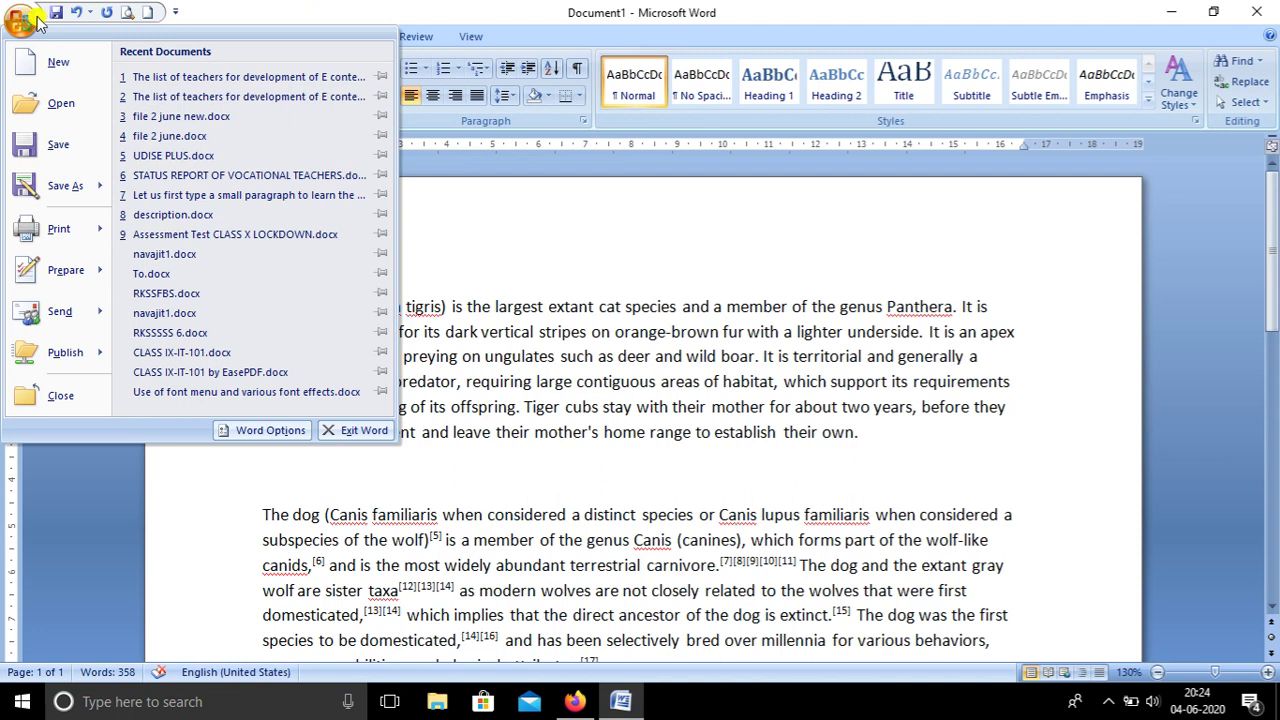
Step: Create a new blank document, Document2, from the Office menu's New option
left_click(87, 62)
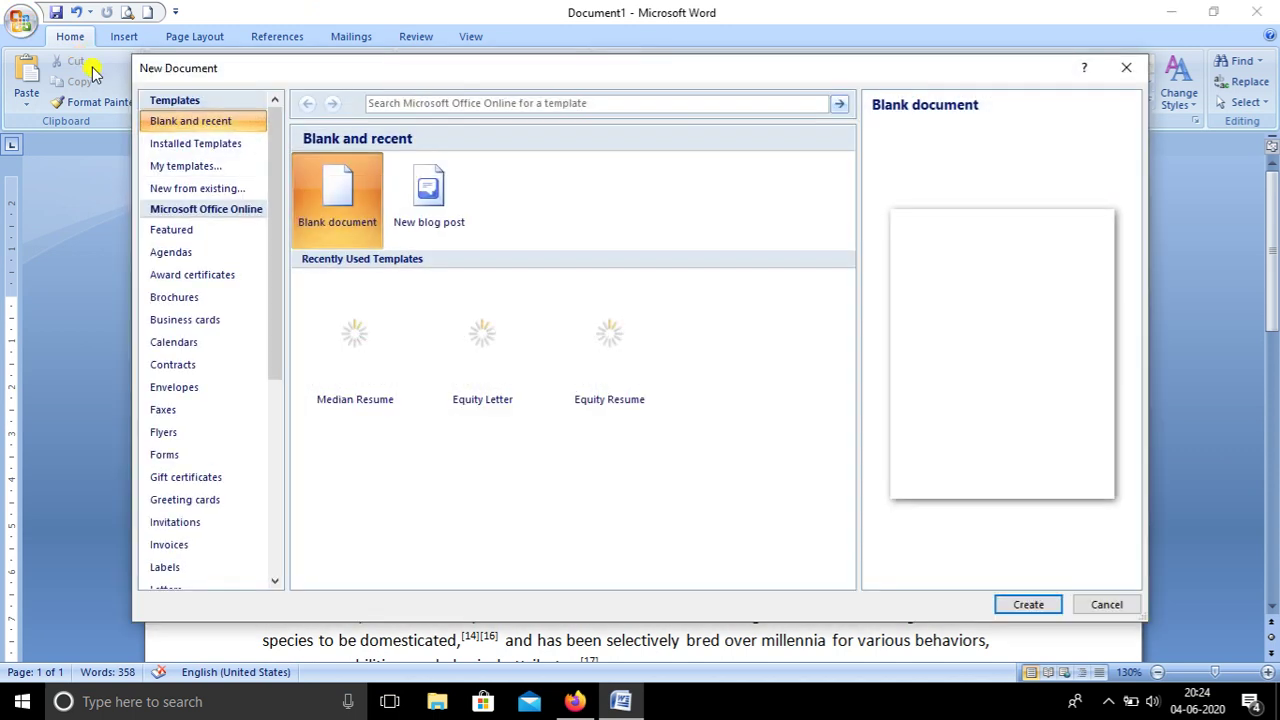
left_click(1028, 604)
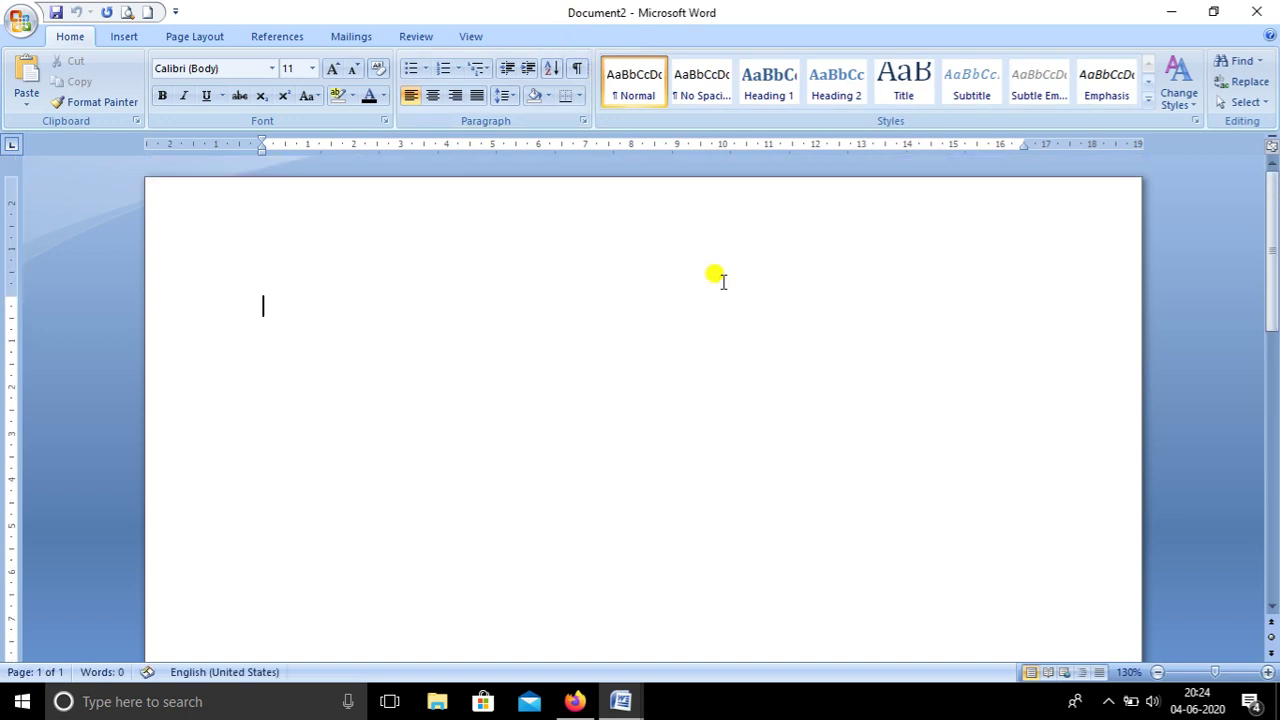
left_click(33, 22)
Step: Open the Clip Art task pane from the Insert tab beside the empty Document2
left_click(258, 8)
left_click(122, 37)
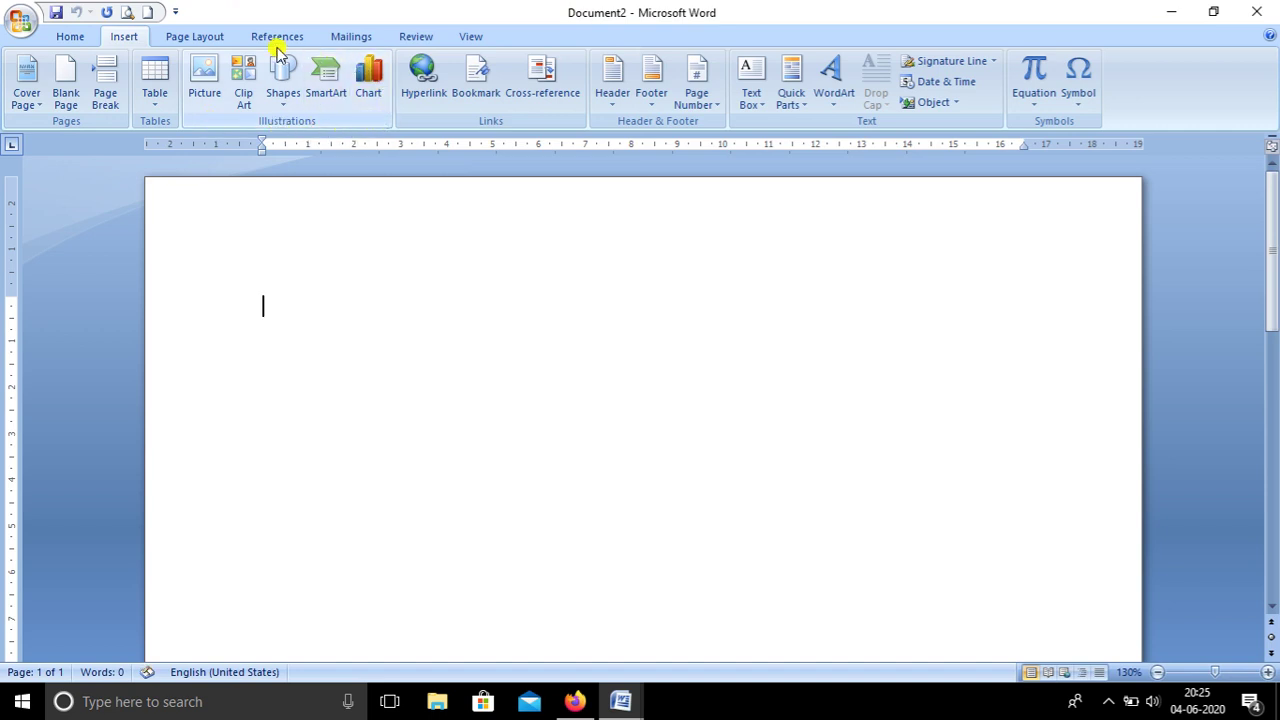
left_click(248, 93)
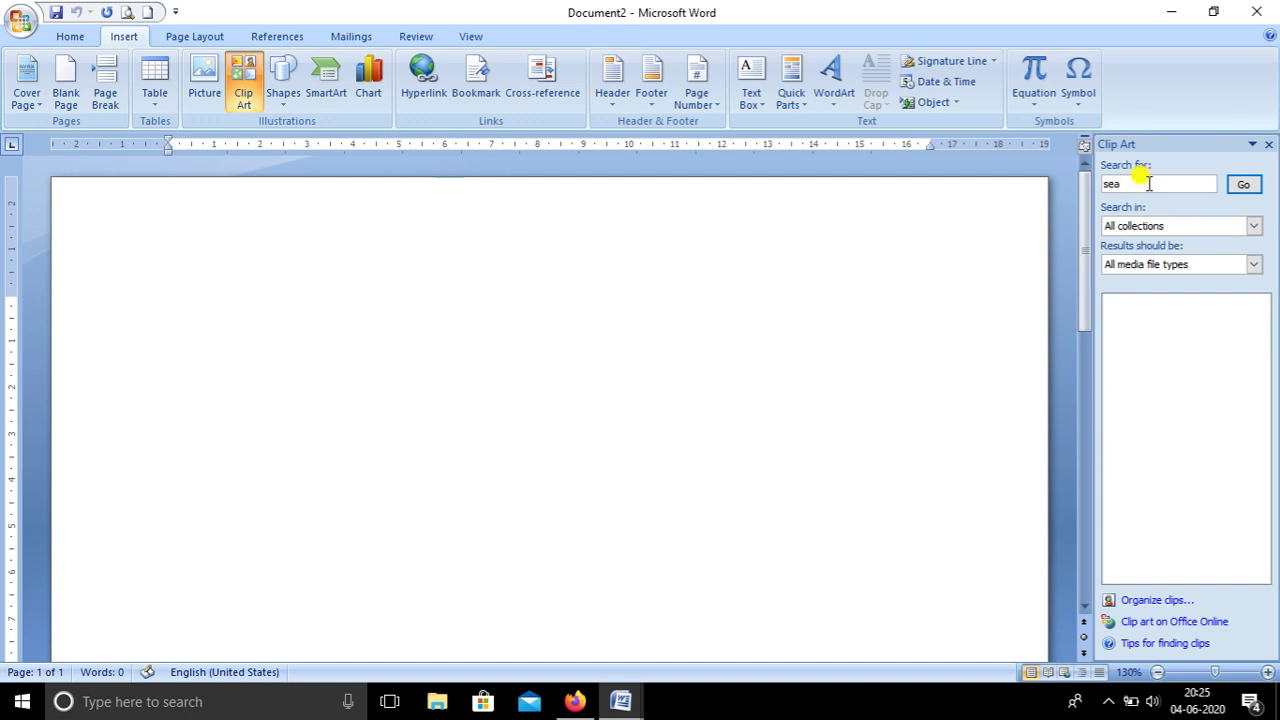
Step: Bring up the Insert Picture dialog showing the Pictures folder and its four subfolders
left_click(1146, 184)
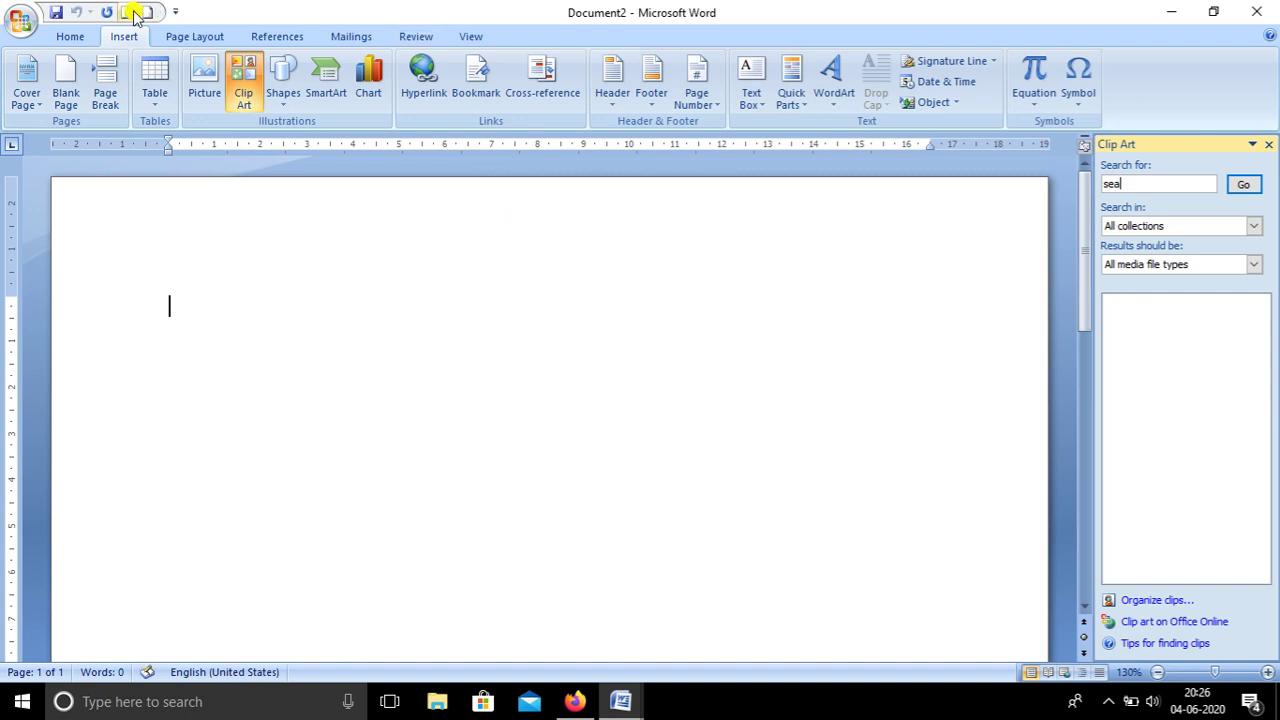
left_click(200, 92)
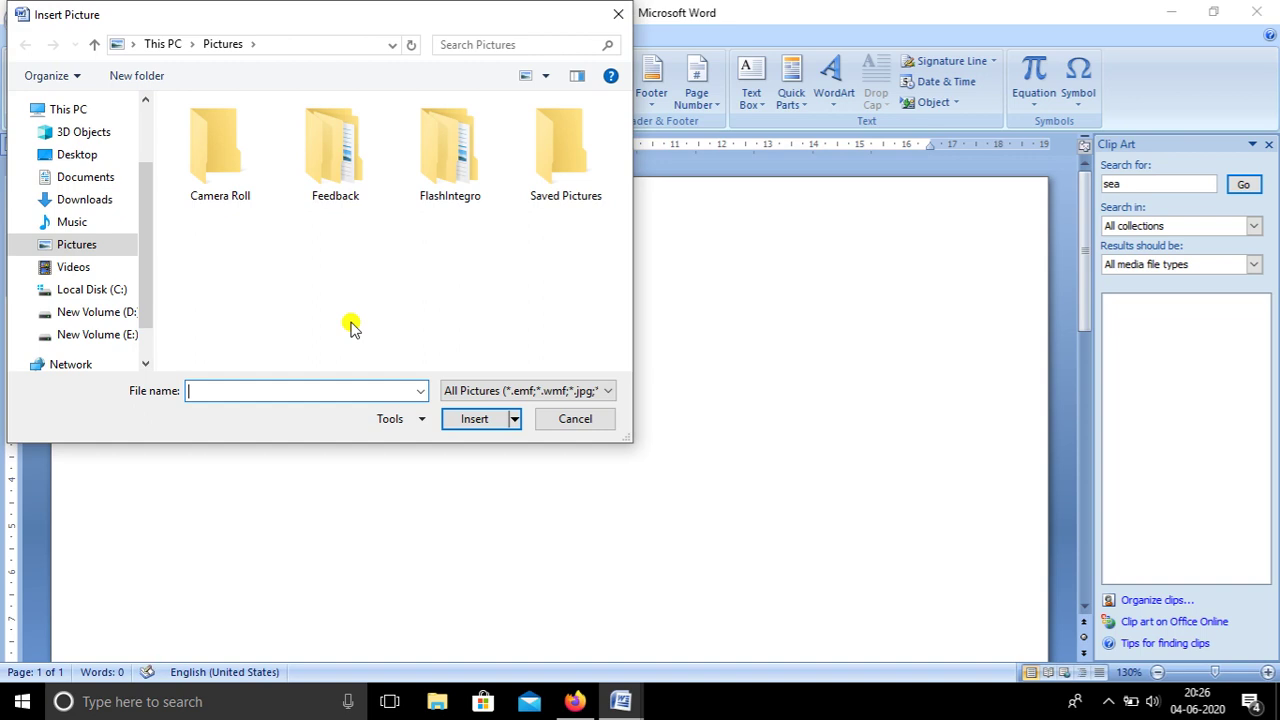
Step: Cancel the Insert Picture dialog without inserting any picture file
left_click(576, 419)
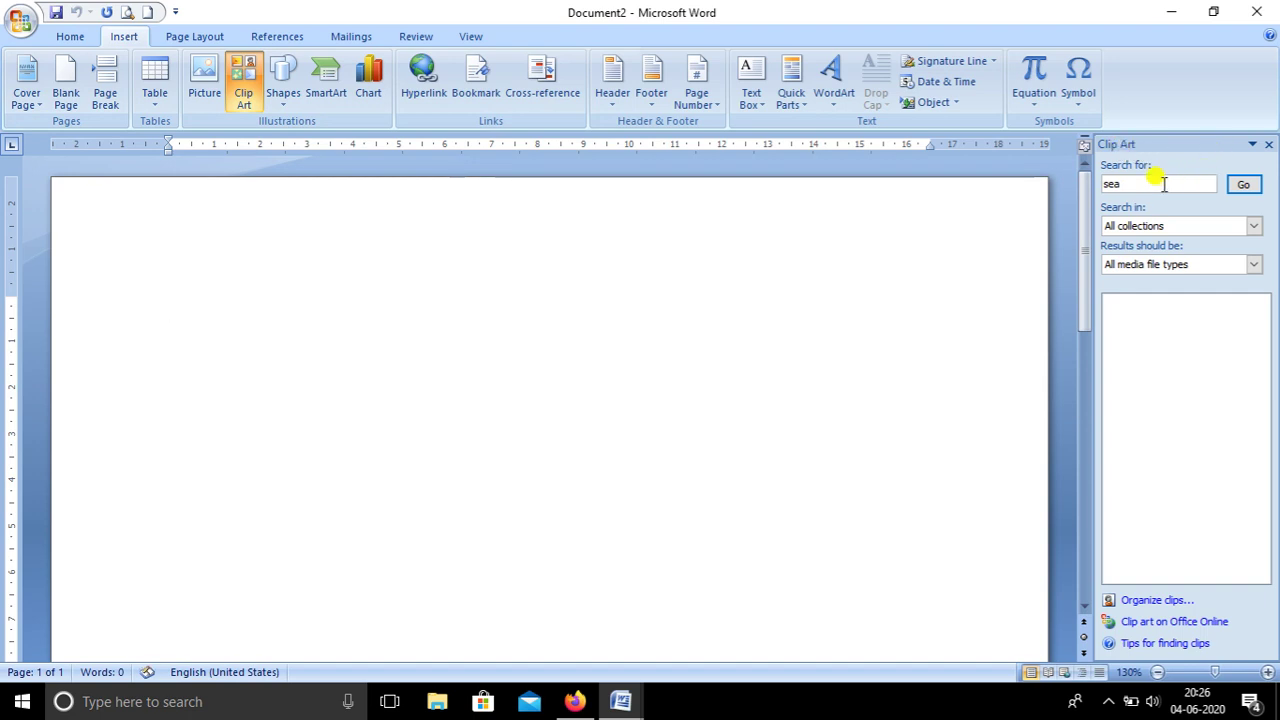
Step: Replace 'sea' with 'school' in the Clip Art search and browse the school-themed results
left_click(1128, 183)
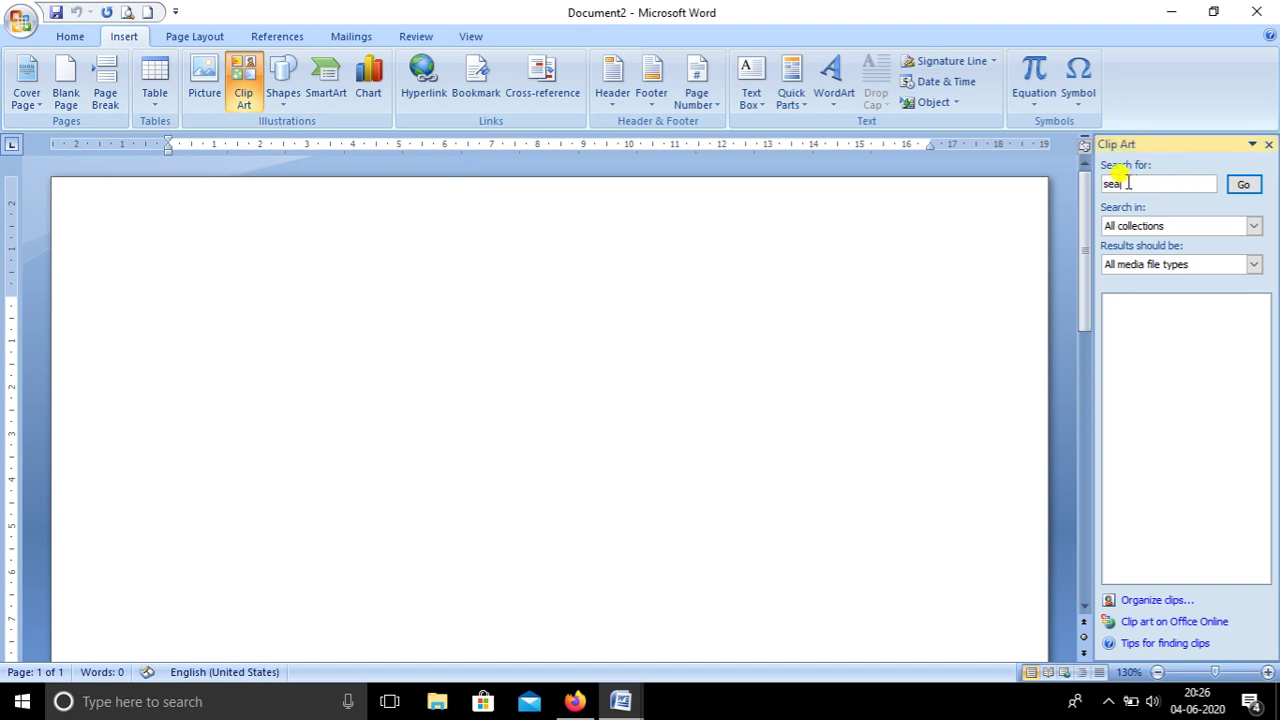
key("BackSpace")
key("BackSpace")
key("BackSpace")
type("sch")
type("ool")
left_click(1245, 185)
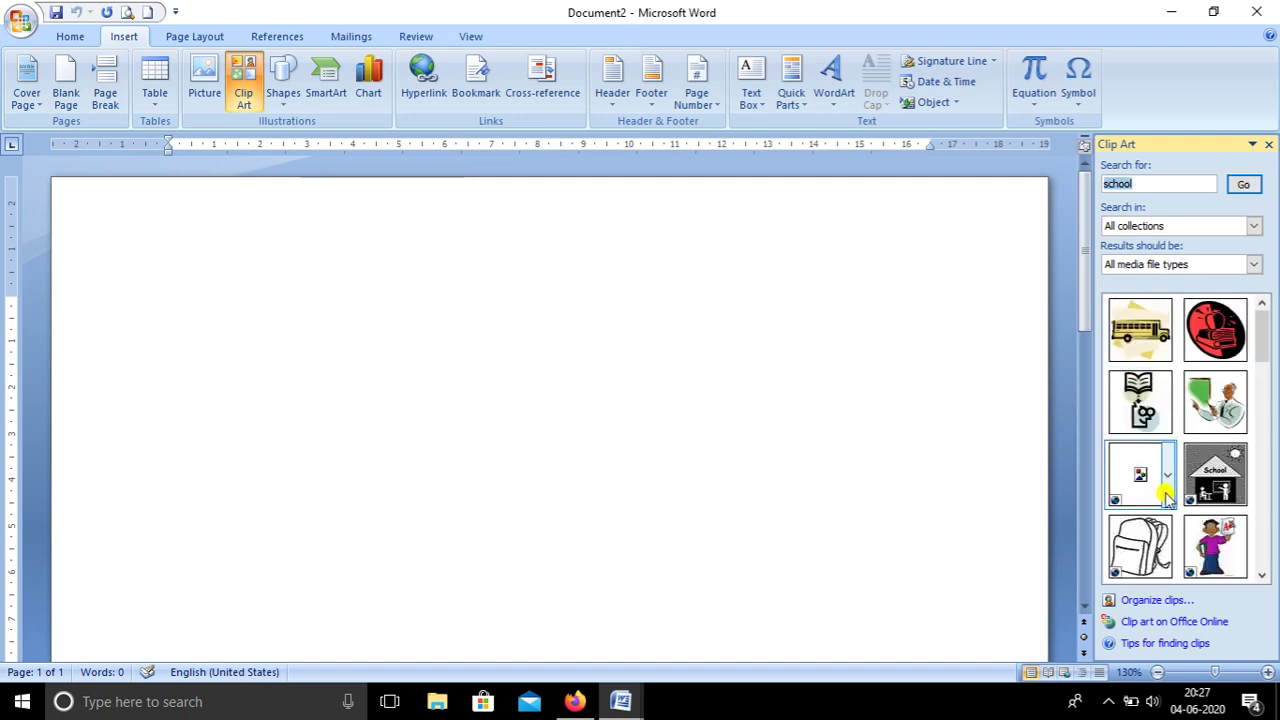
scroll(1228, 455, "down", 3)
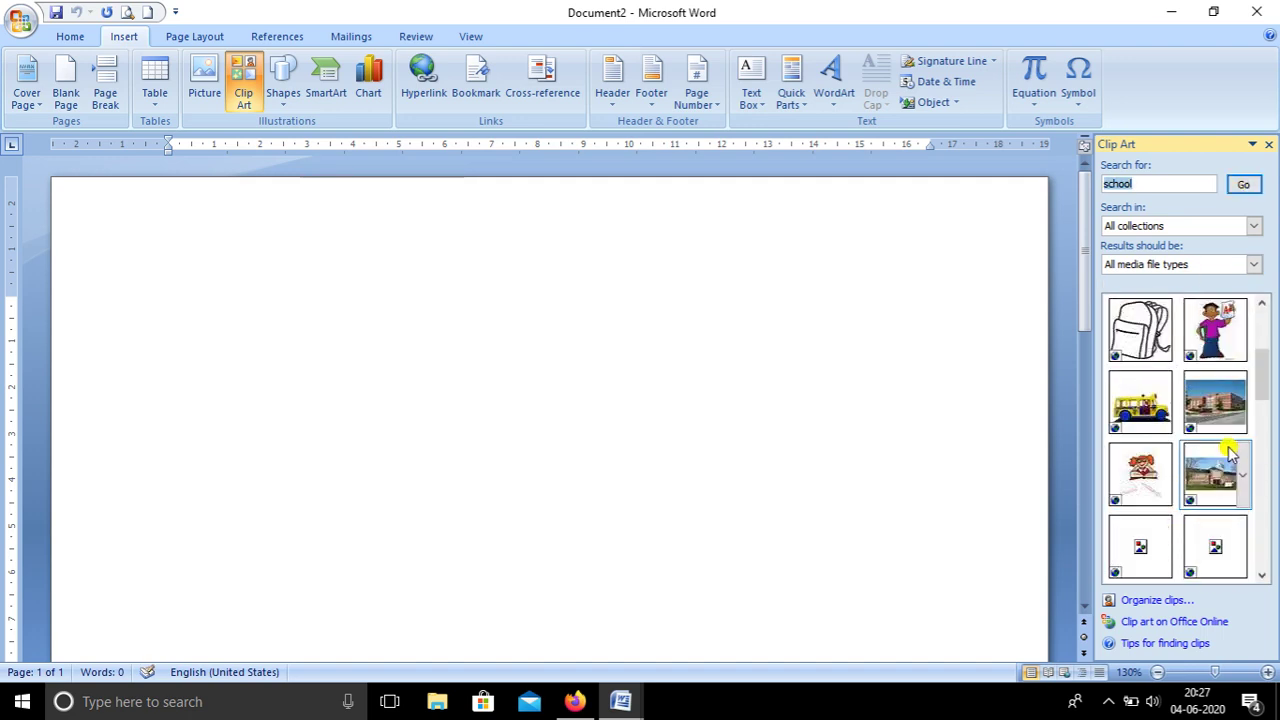
scroll(1222, 440, "down", 3)
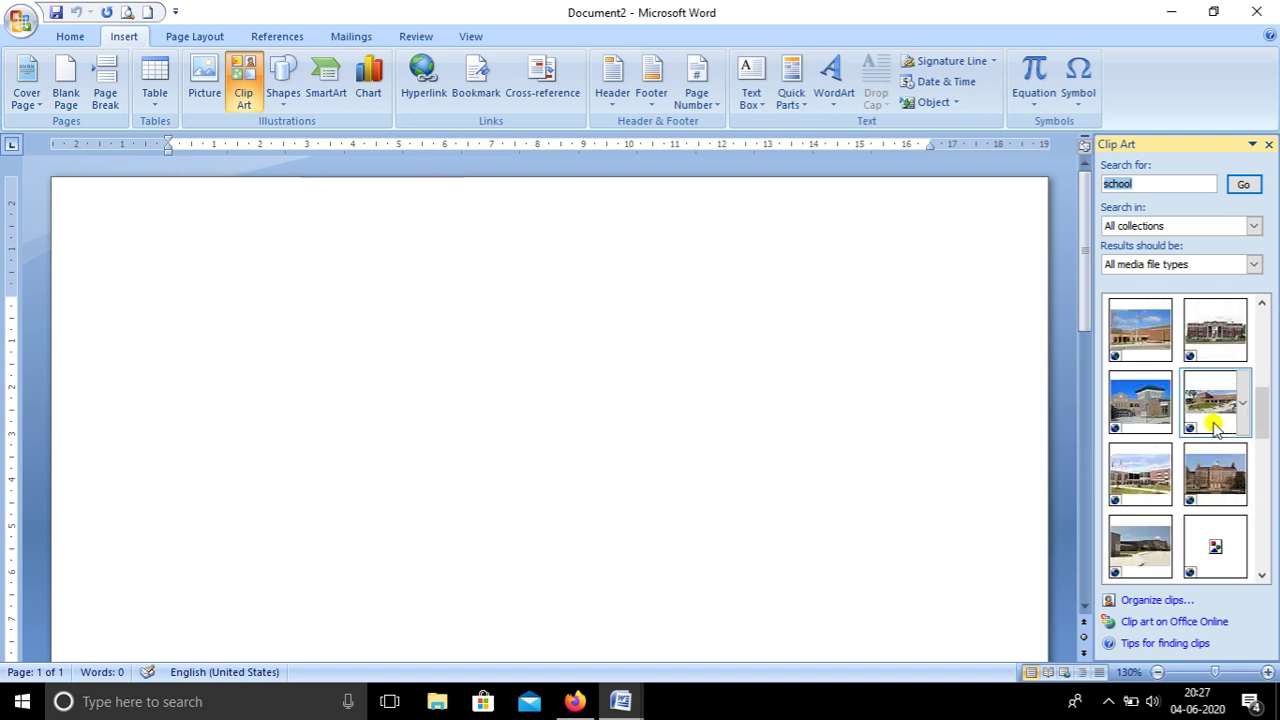
scroll(1217, 432, "down", 3)
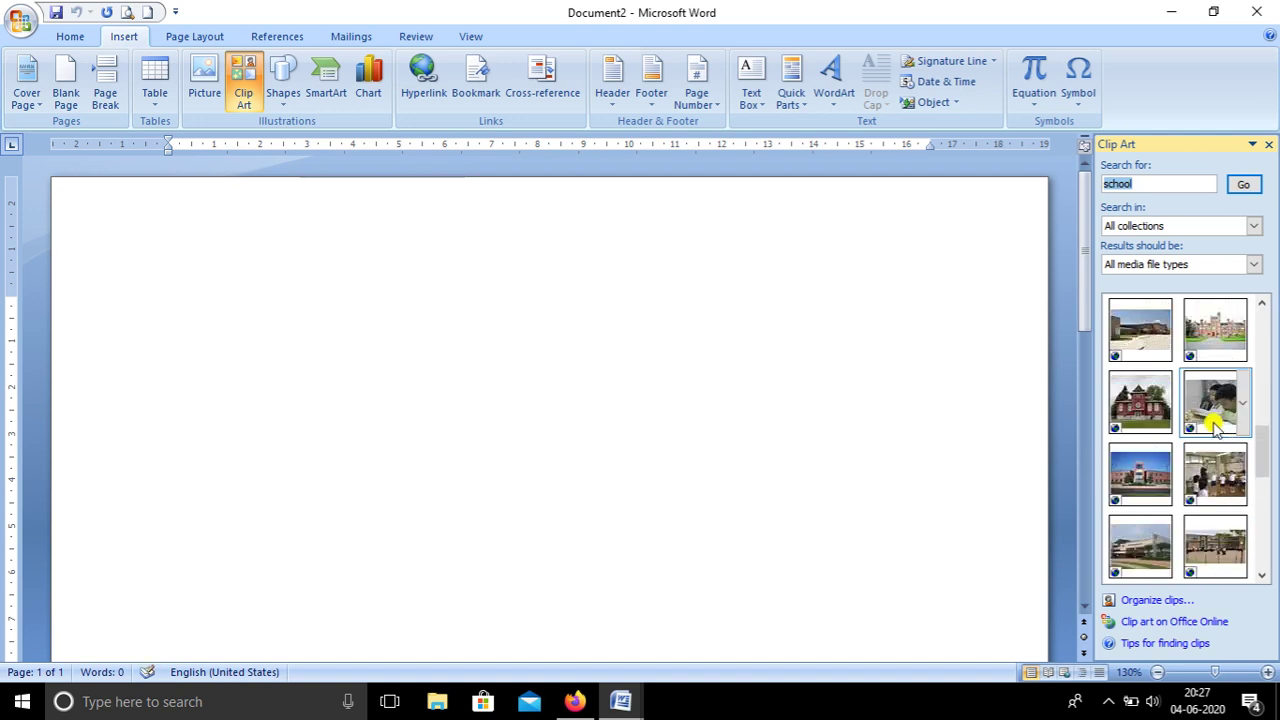
scroll(1215, 425, "down", 3)
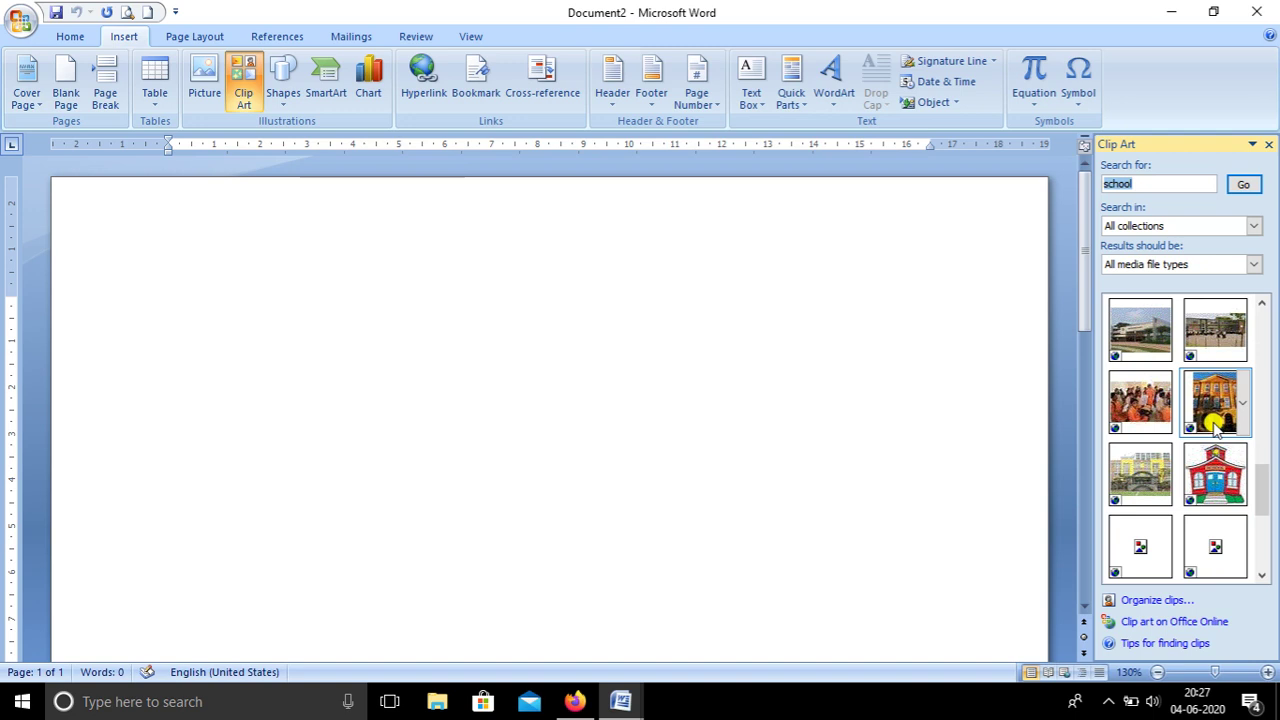
scroll(1215, 425, "down", 3)
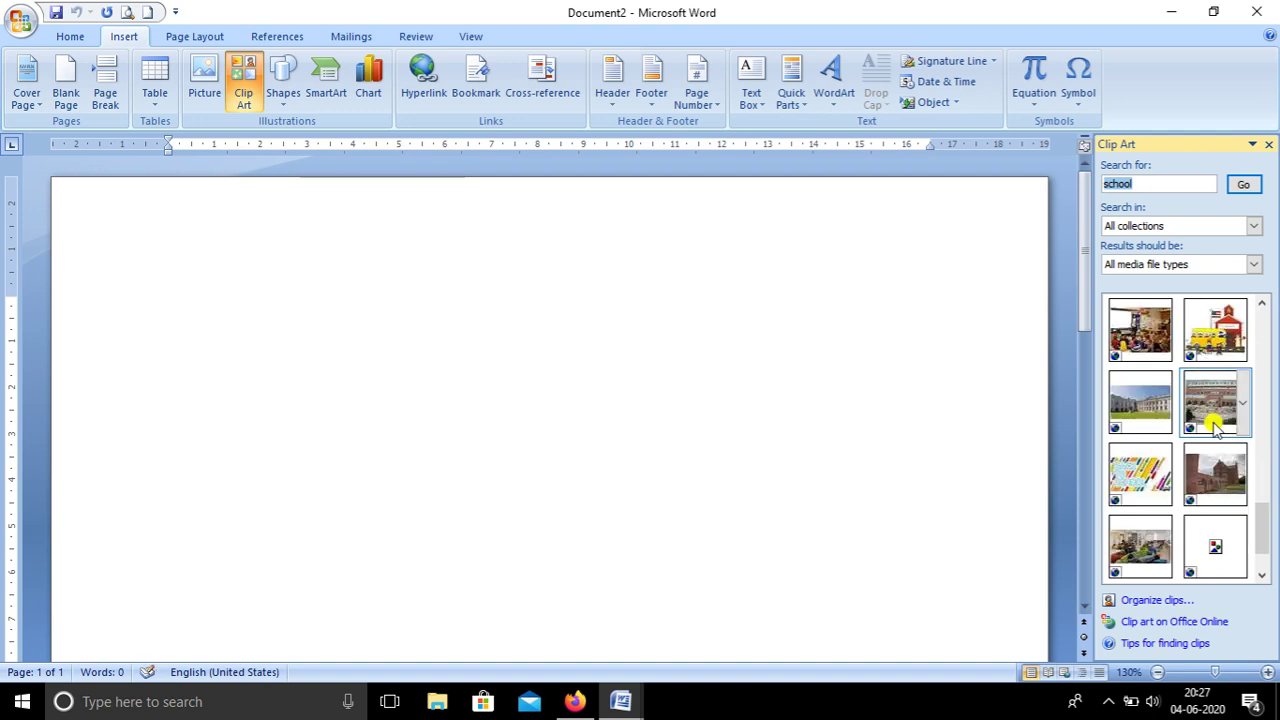
scroll(1215, 425, "down", 3)
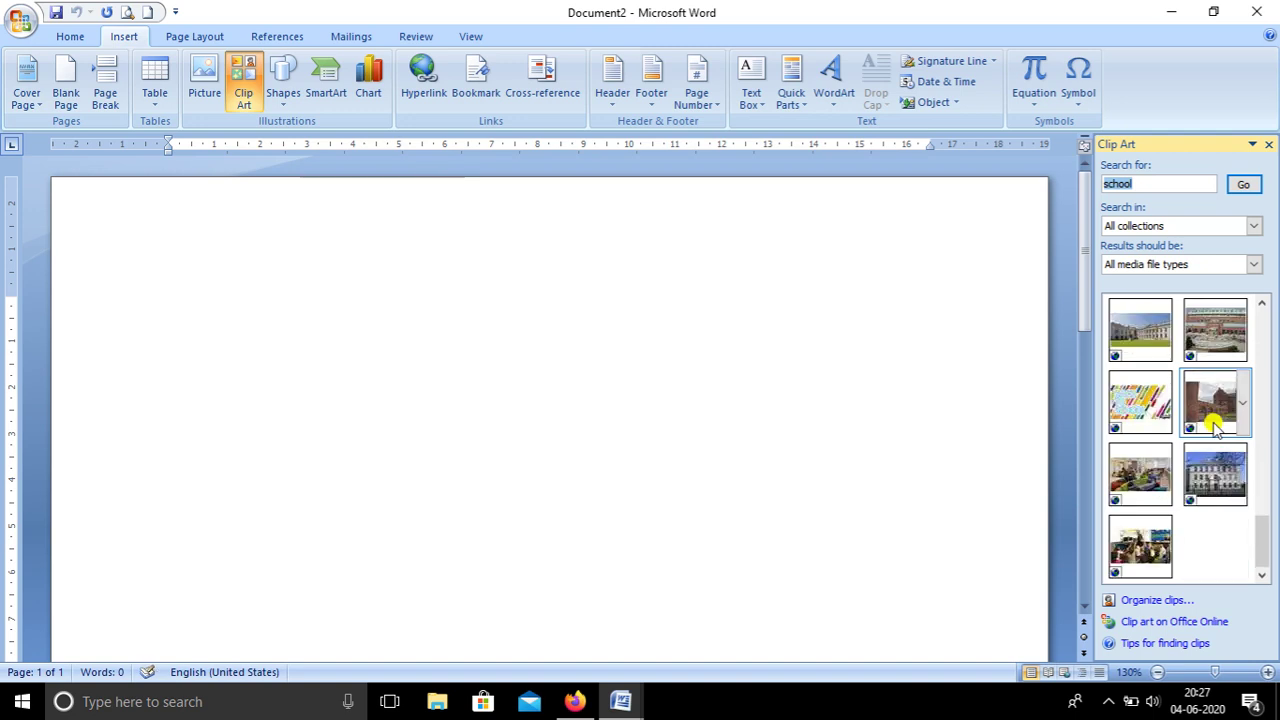
scroll(1215, 425, "up", 3)
scroll(1215, 425, "up", 2)
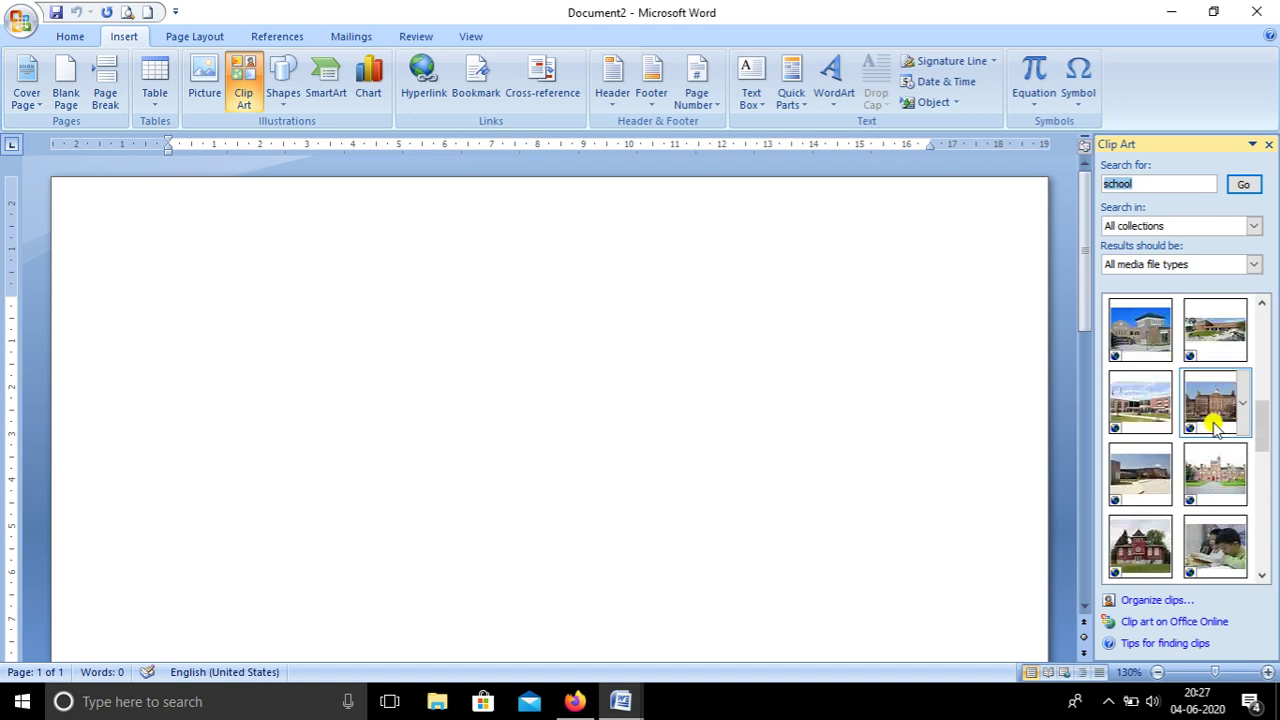
scroll(1215, 425, "up", 2)
scroll(1215, 425, "up", 2)
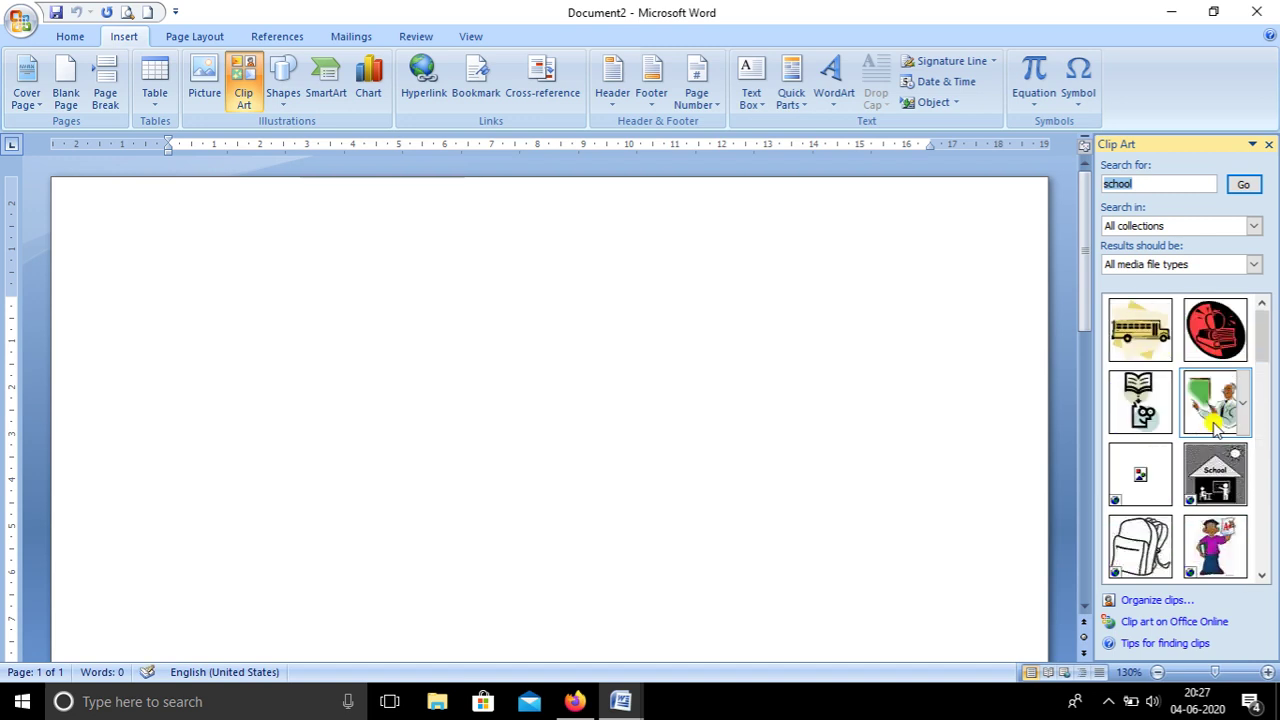
scroll(1215, 425, "down", 3)
scroll(1213, 397, "up", 3)
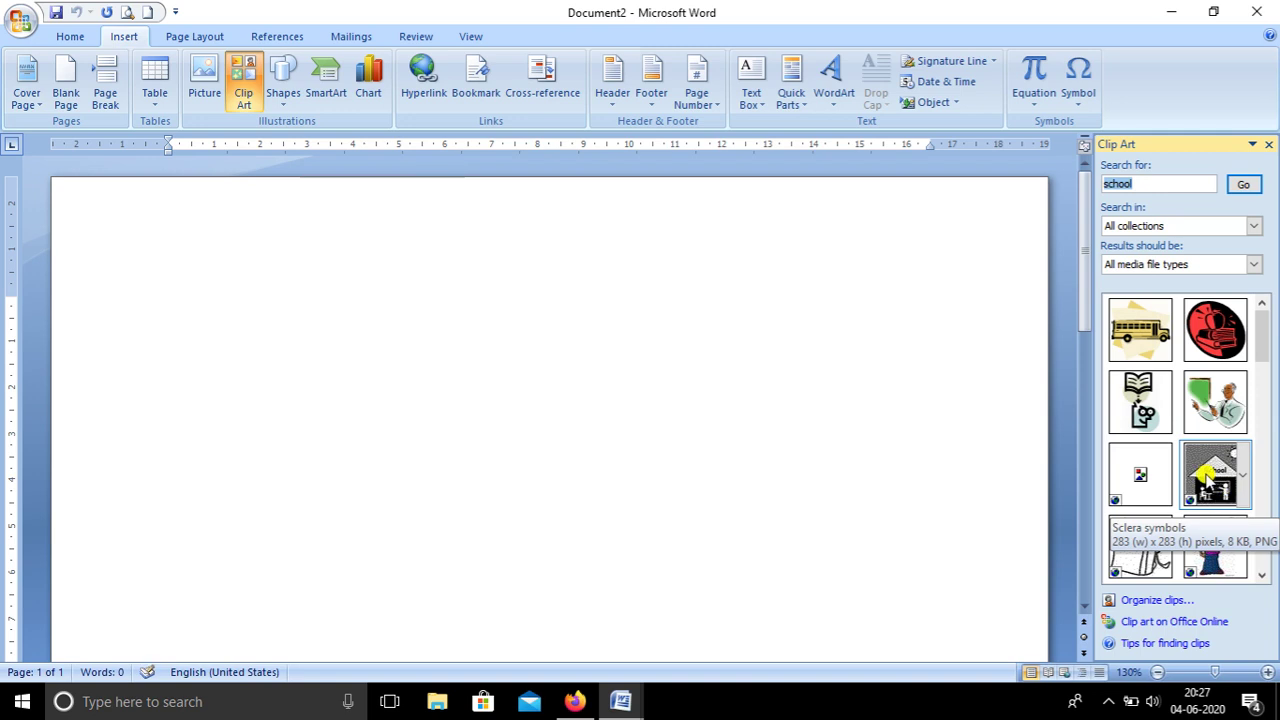
mouse_move(1214, 474)
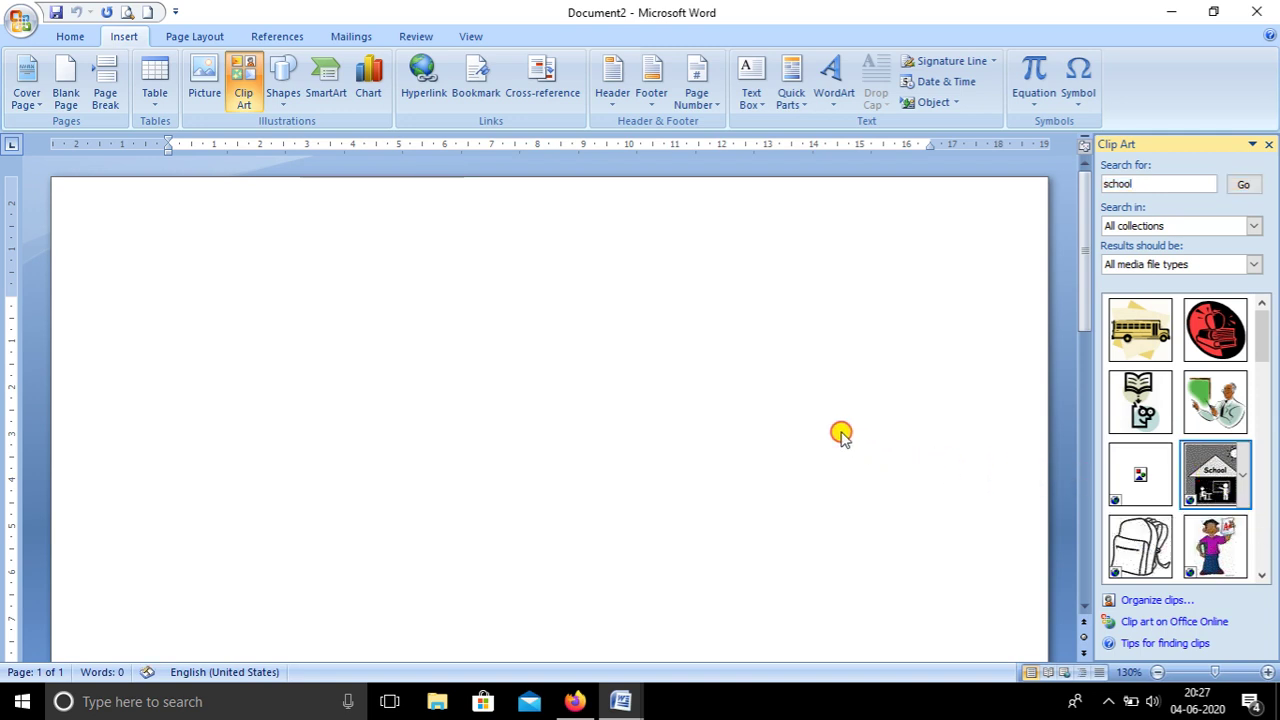
Step: Insert the grey School clip art onto the page and dismiss the file conversion prompt
left_click(843, 432)
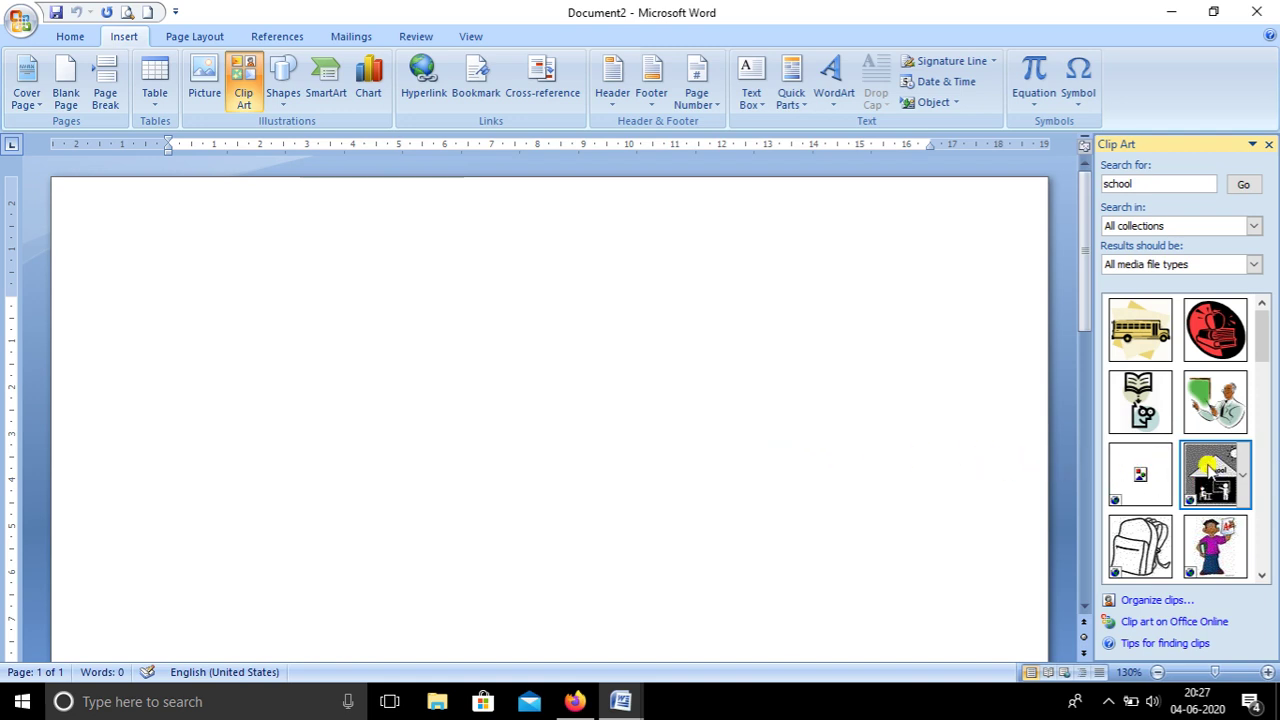
left_click(1210, 466)
left_click_drag(1213, 470, 641, 438)
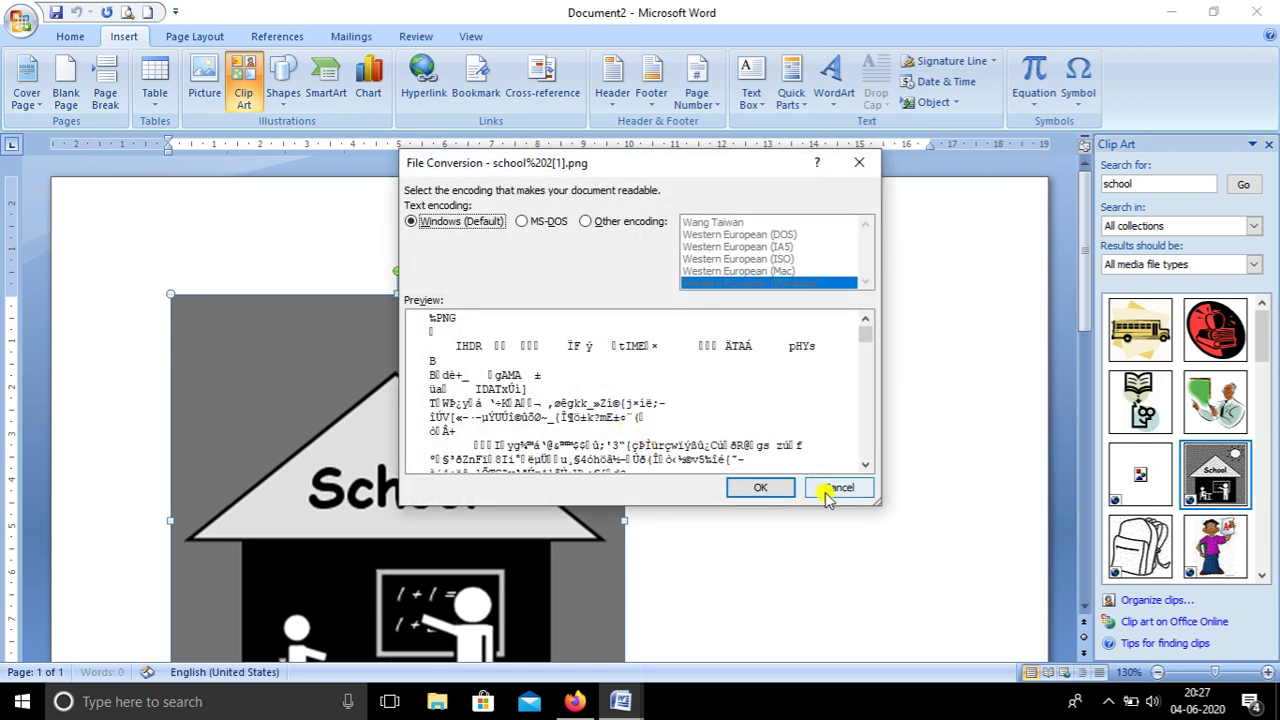
left_click(829, 490)
scroll(740, 505, "down", 2)
scroll(740, 505, "down", 2)
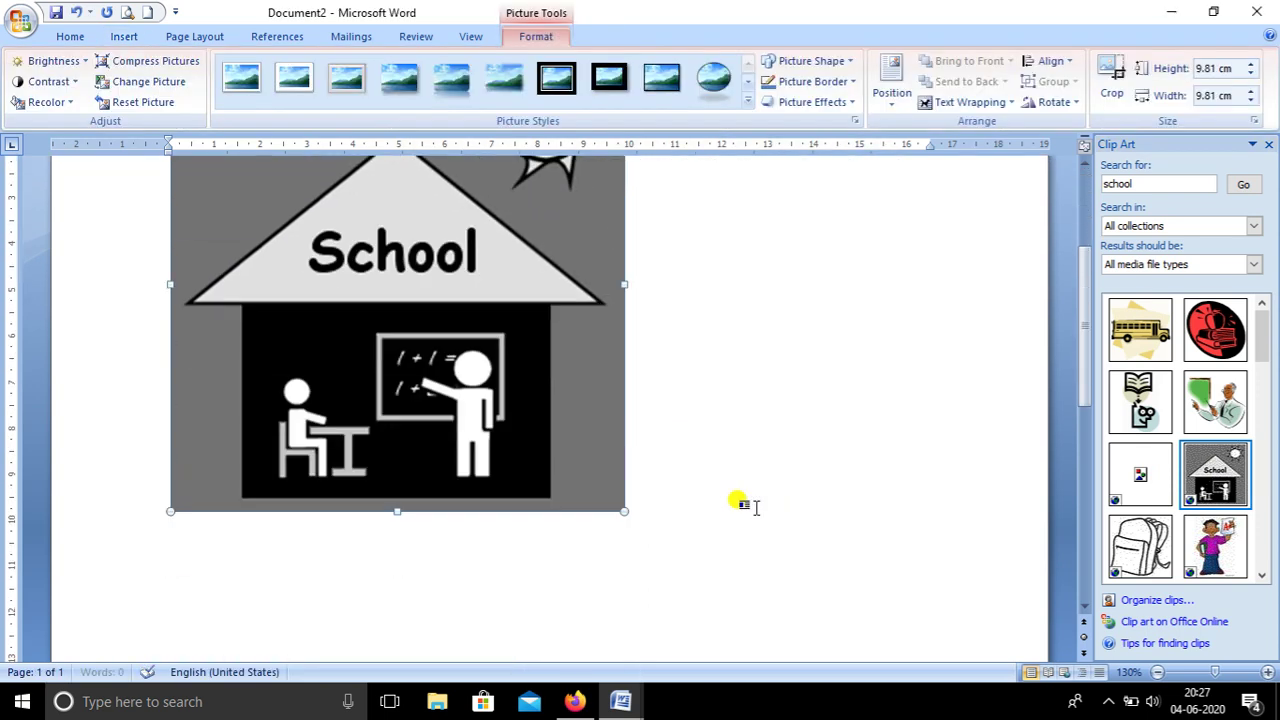
scroll(600, 483, "up", 1)
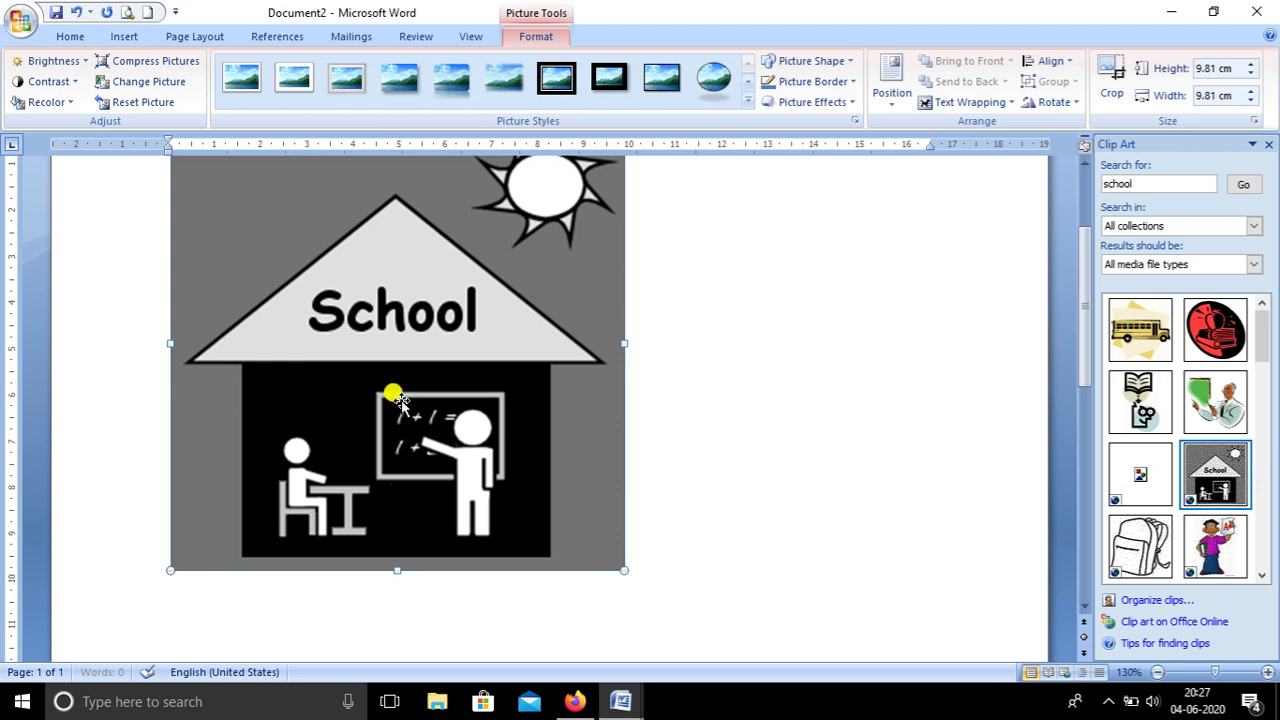
scroll(398, 400, "up", 2)
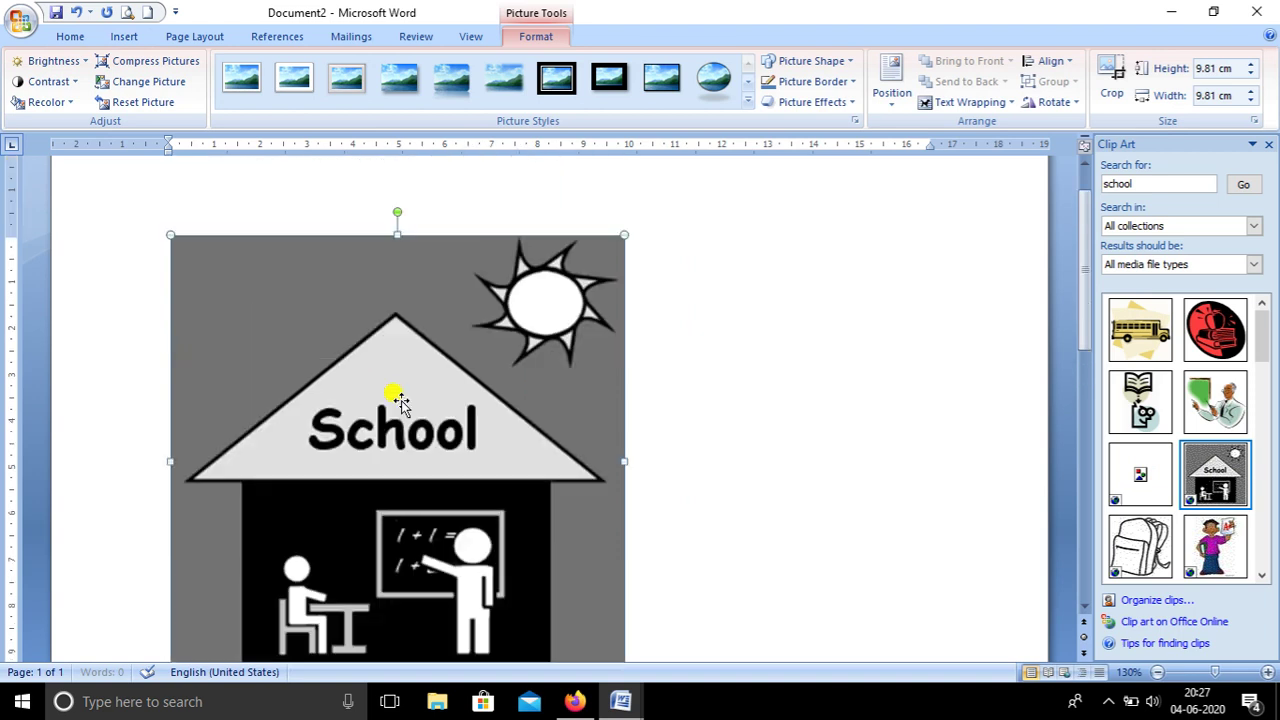
scroll(398, 400, "down", 1)
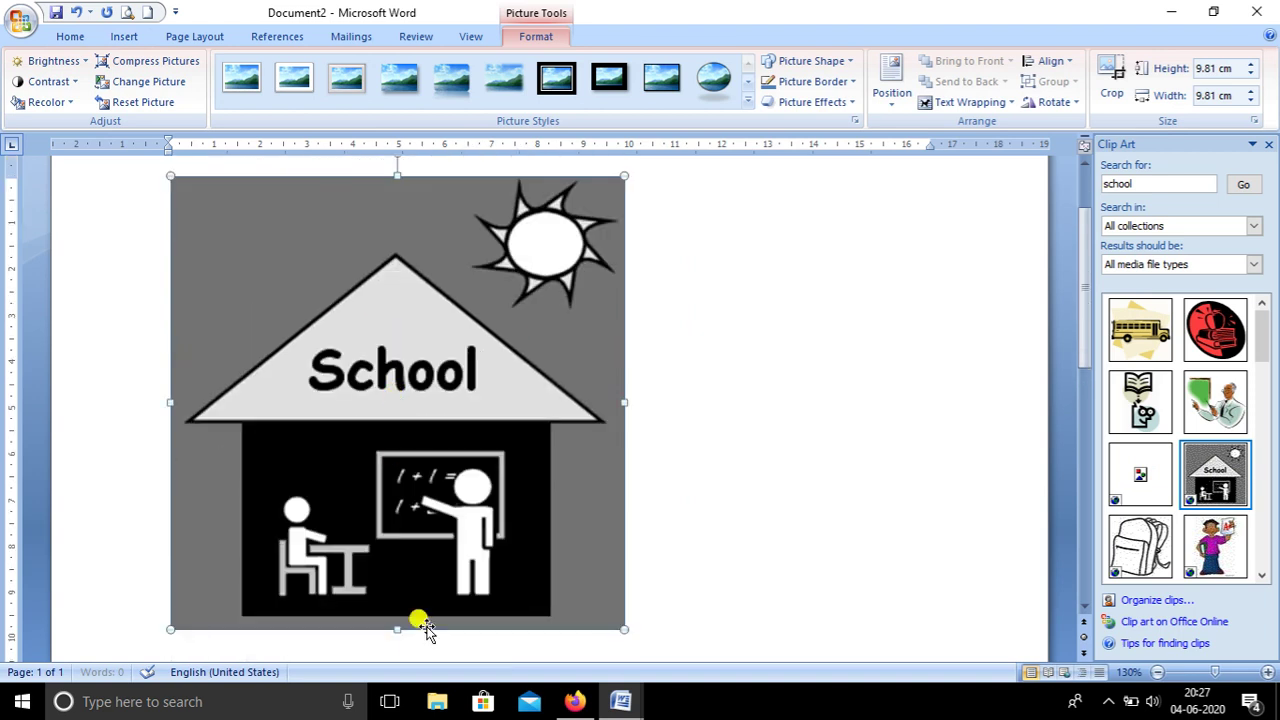
Step: Resize the School picture to 4.29 cm high by 4.36 cm wide, then deselect it
left_click_drag(397, 629, 398, 374)
left_click_drag(624, 274, 372, 281)
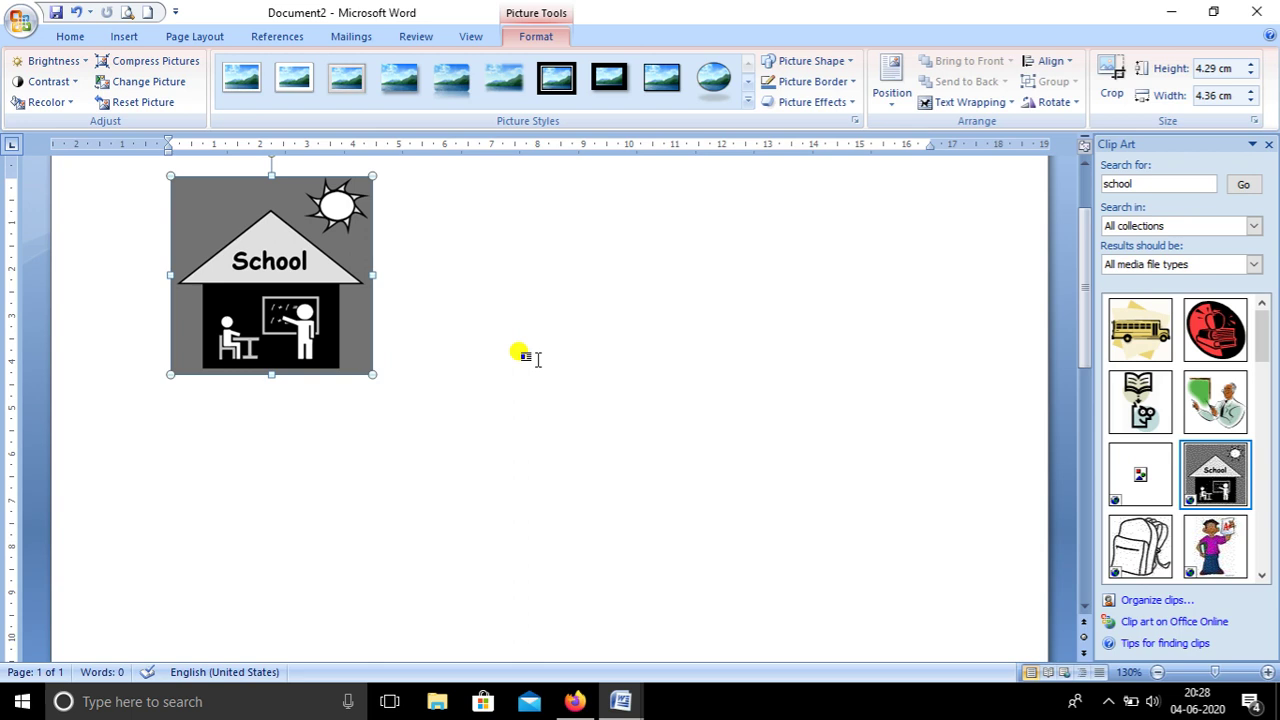
left_click(482, 341)
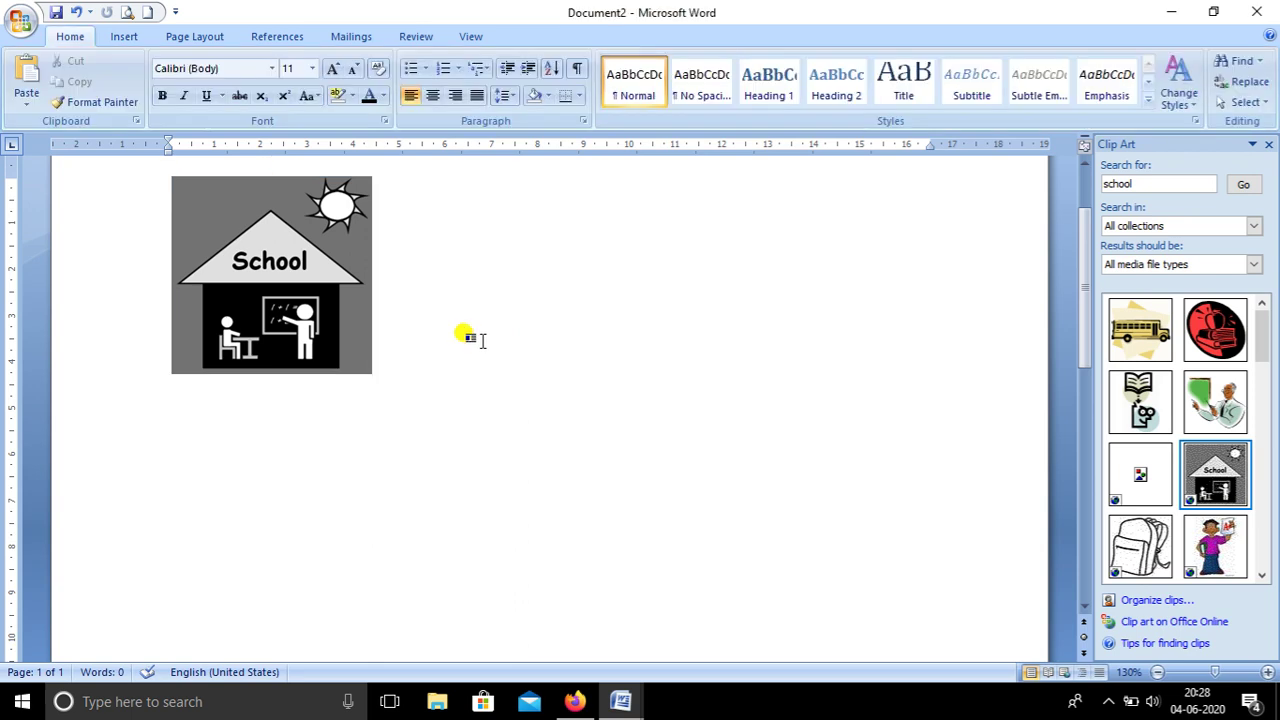
Step: Erase 'school' from the Clip Art 'Search for' box so it reads 'animal' instead
scroll(820, 388, "down", 1)
scroll(820, 388, "up", 1)
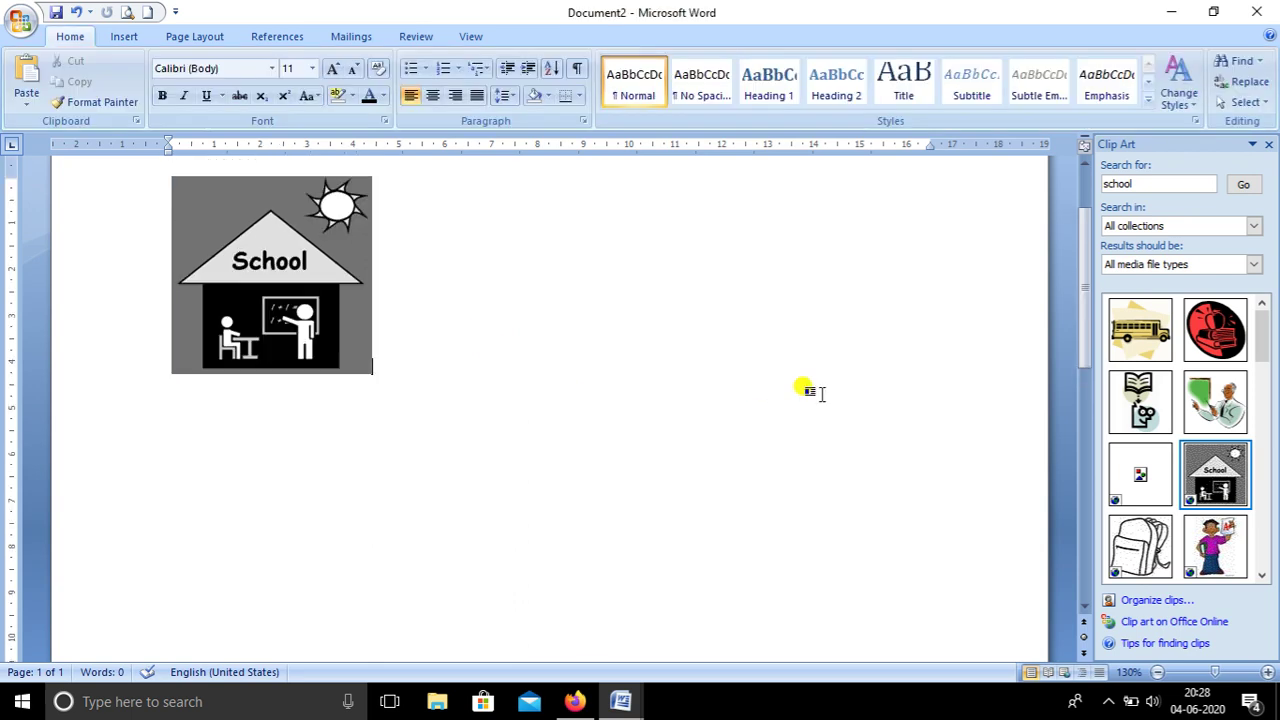
scroll(820, 388, "up", 1)
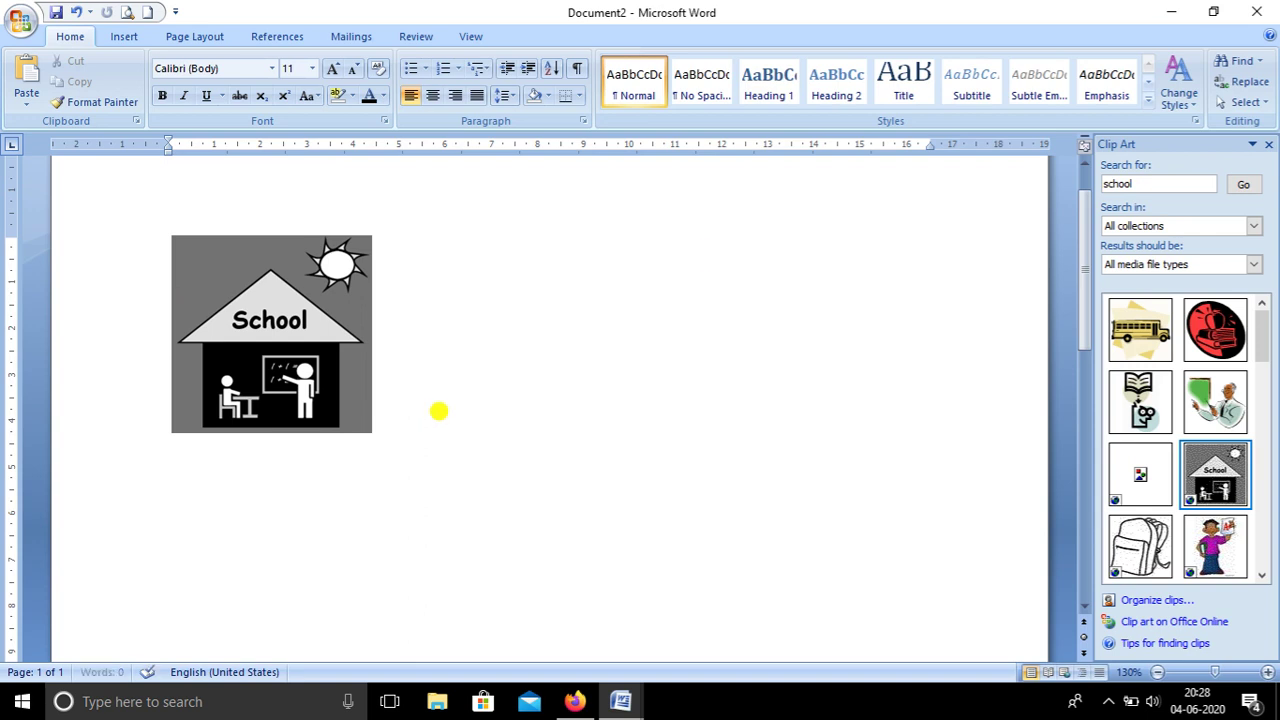
left_click(1167, 185)
key("BackSpace")
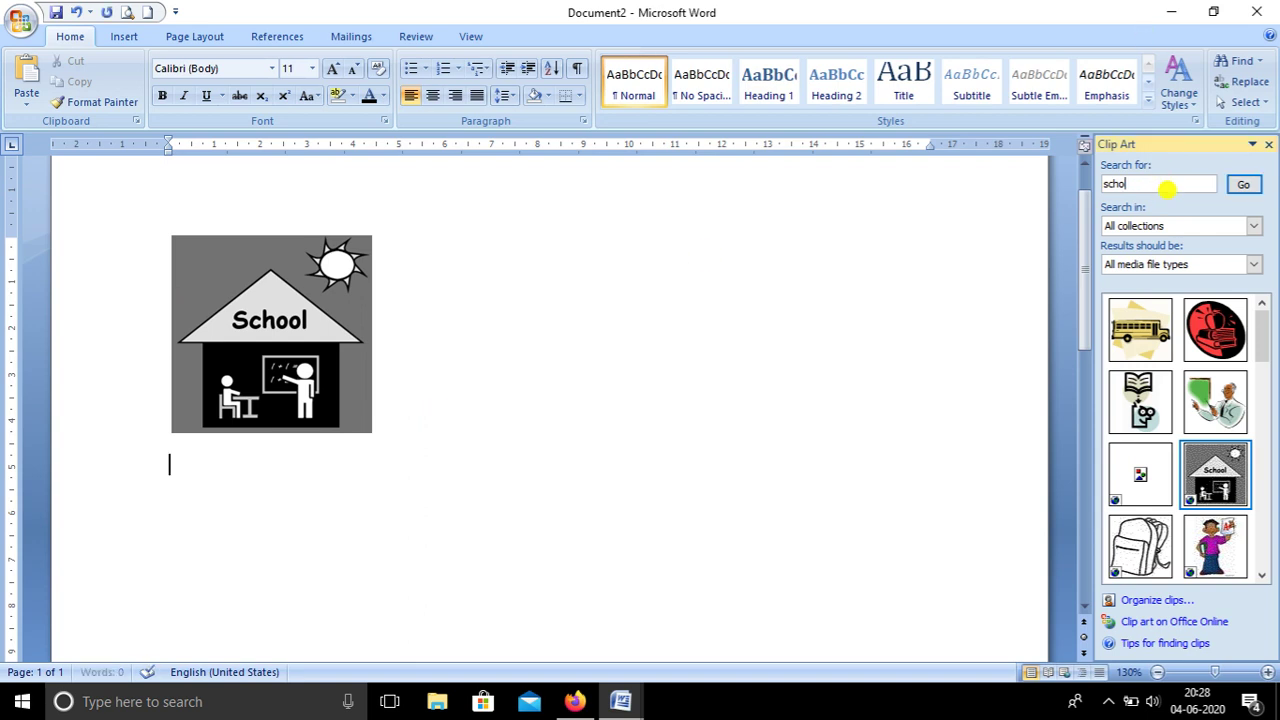
key("BackSpace")
key("BackSpace")
key("BackSpace")
type("animal")
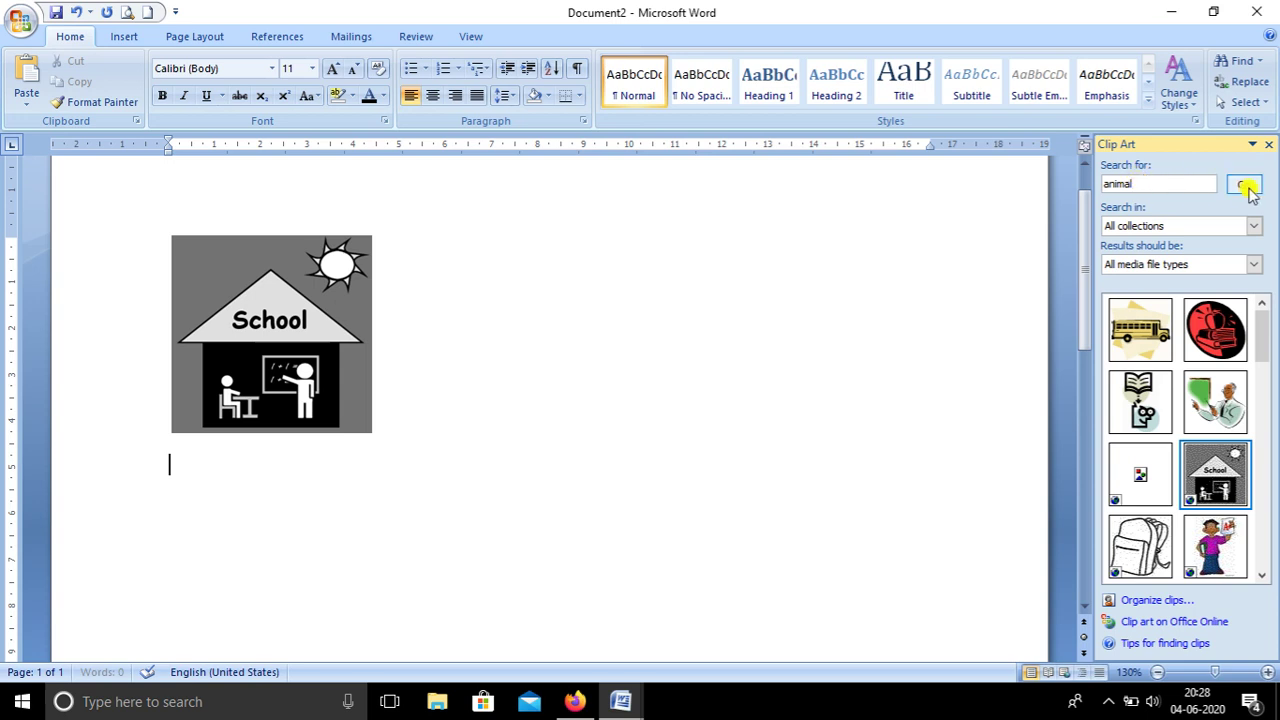
Step: Search clip art for 'animal' and insert the Easter bunny drawing with the pink bow and egg
left_click(1246, 186)
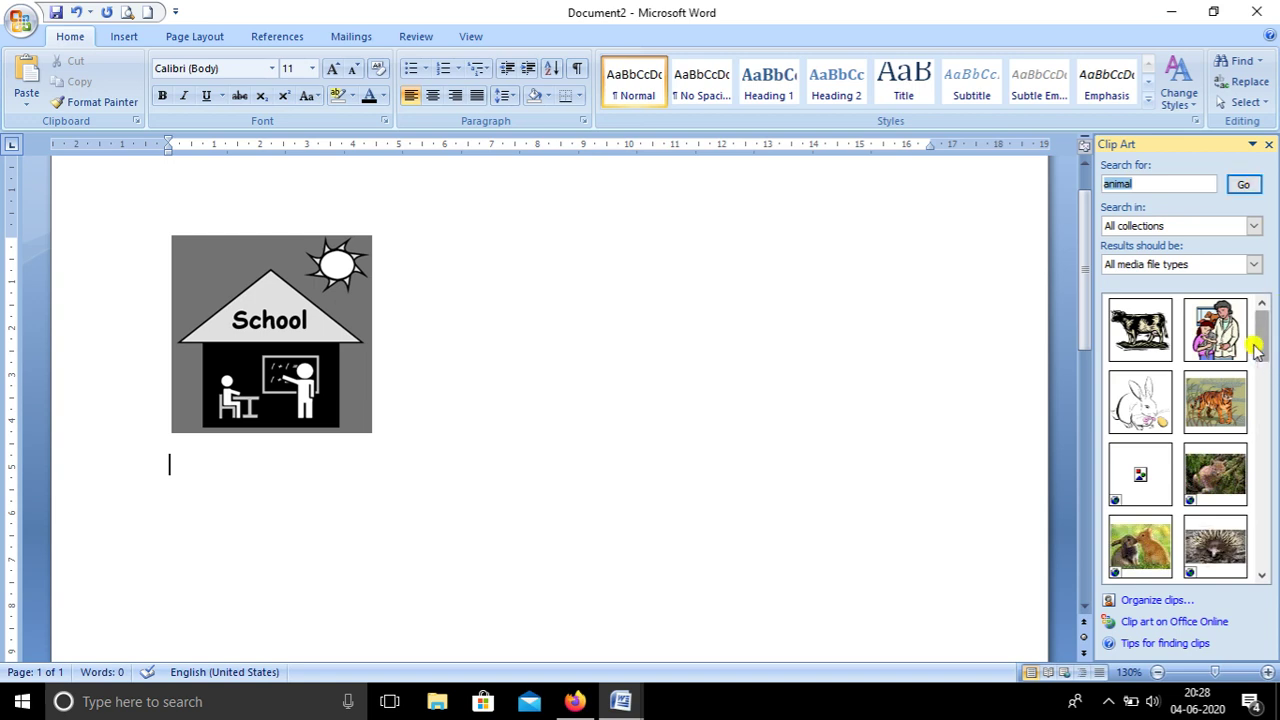
left_click_drag(1257, 345, 1262, 390)
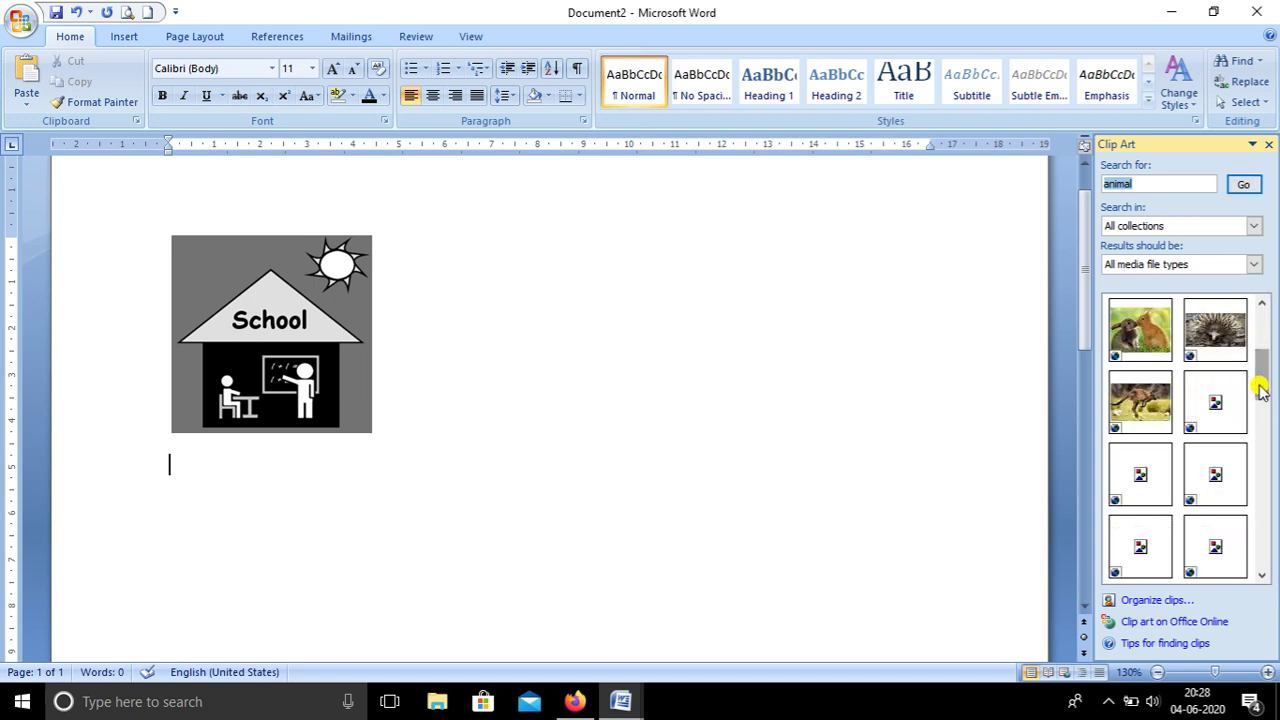
left_click(1262, 392)
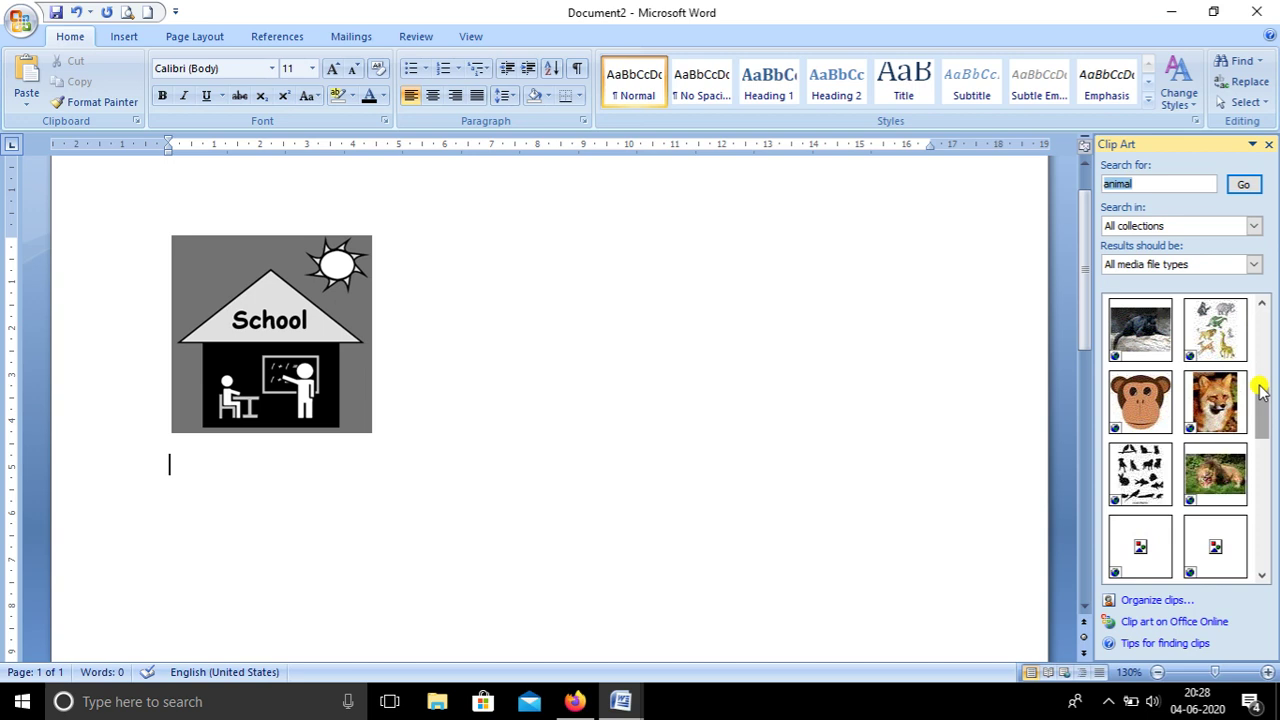
scroll(1262, 392, "down", 3)
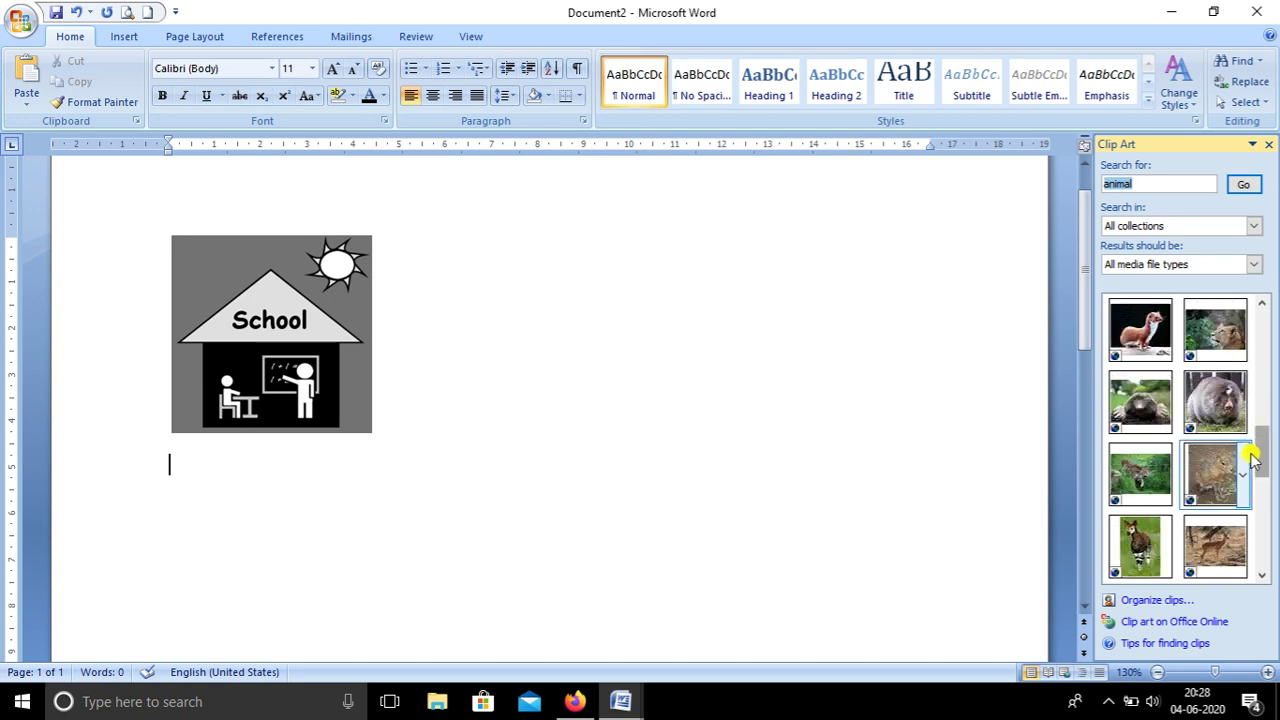
scroll(1210, 497, "up", 3)
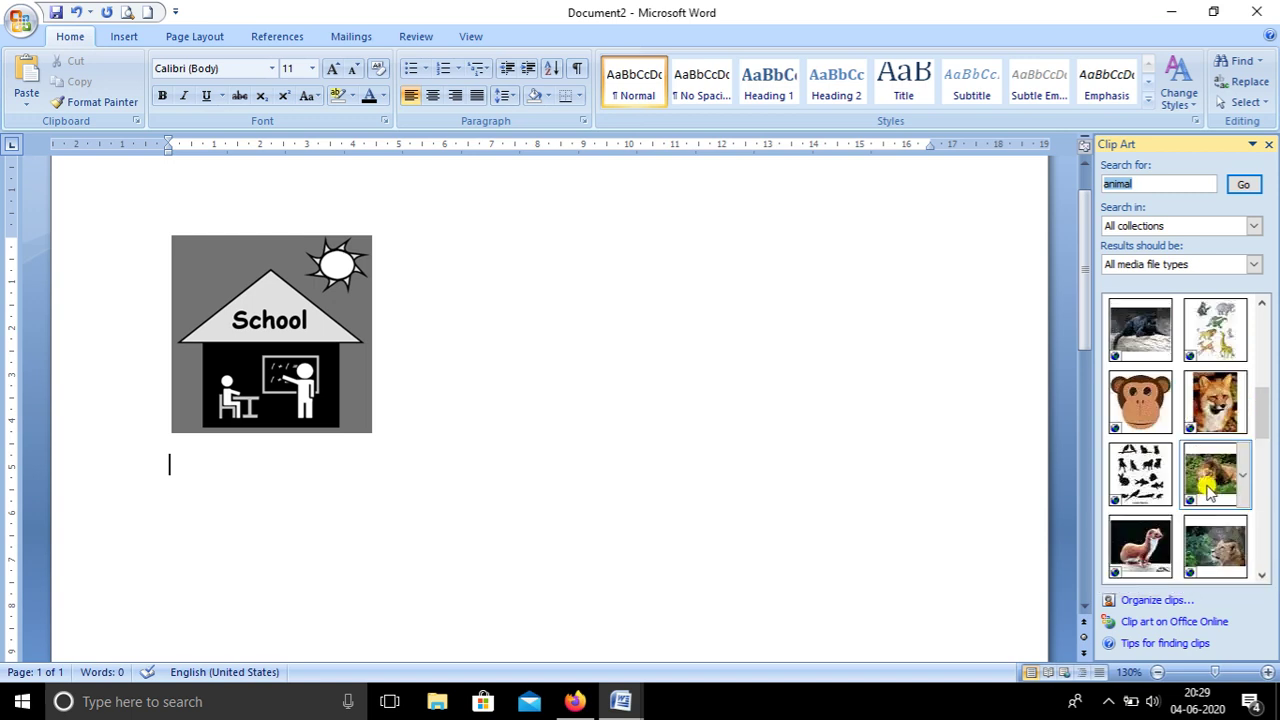
scroll(1210, 410, "up", 2)
scroll(1214, 412, "up", 3)
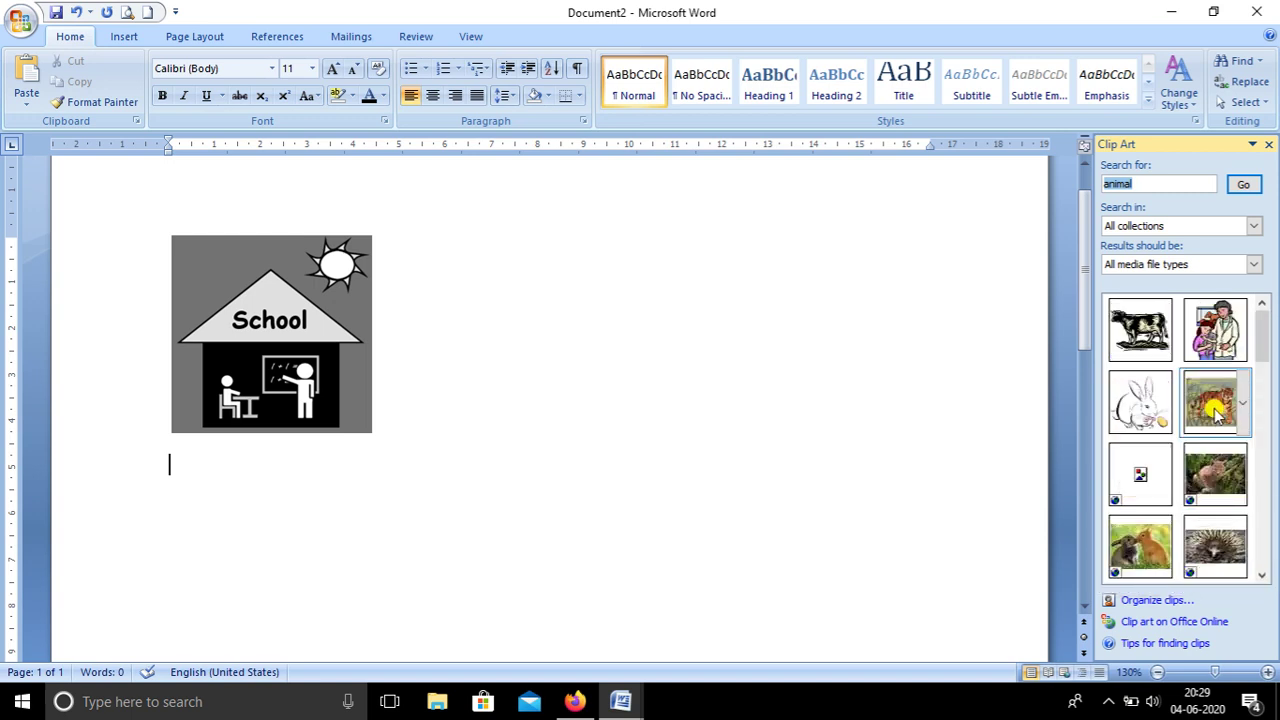
left_click(1137, 405)
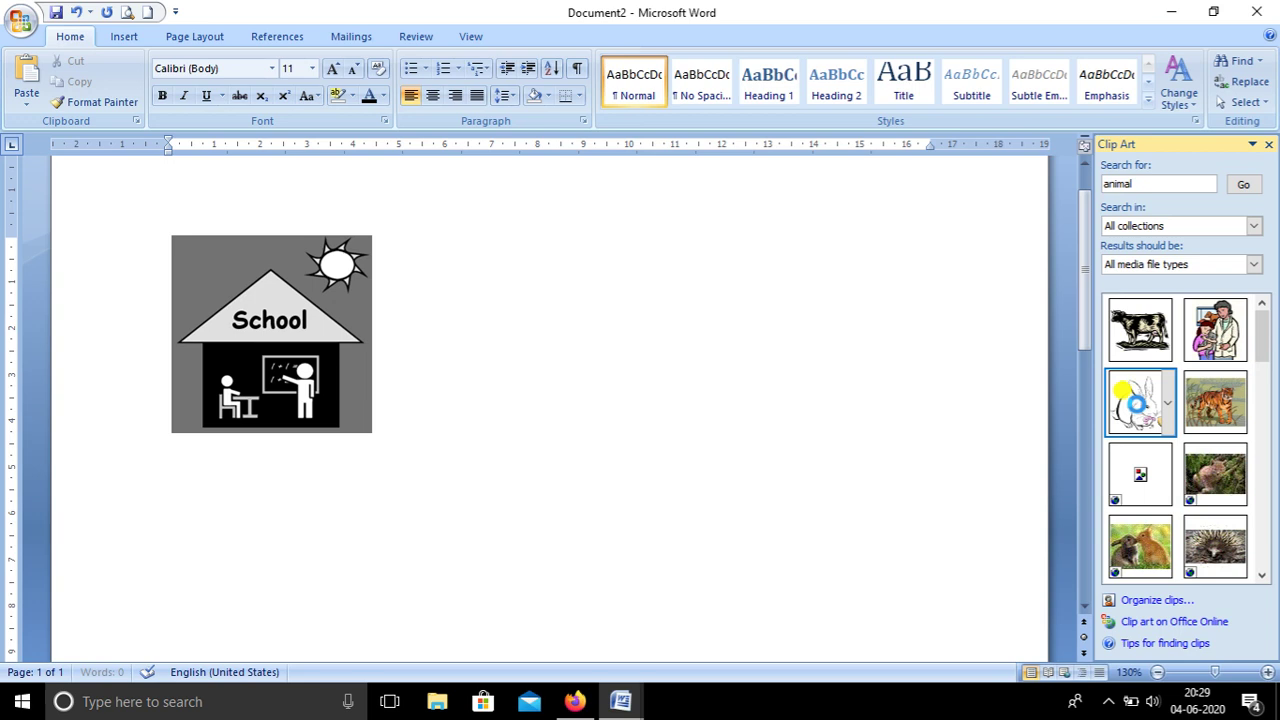
left_click(1137, 405)
Step: Deselect the bunny clip art under the school picture and look over Document2
scroll(290, 540, "down", 2)
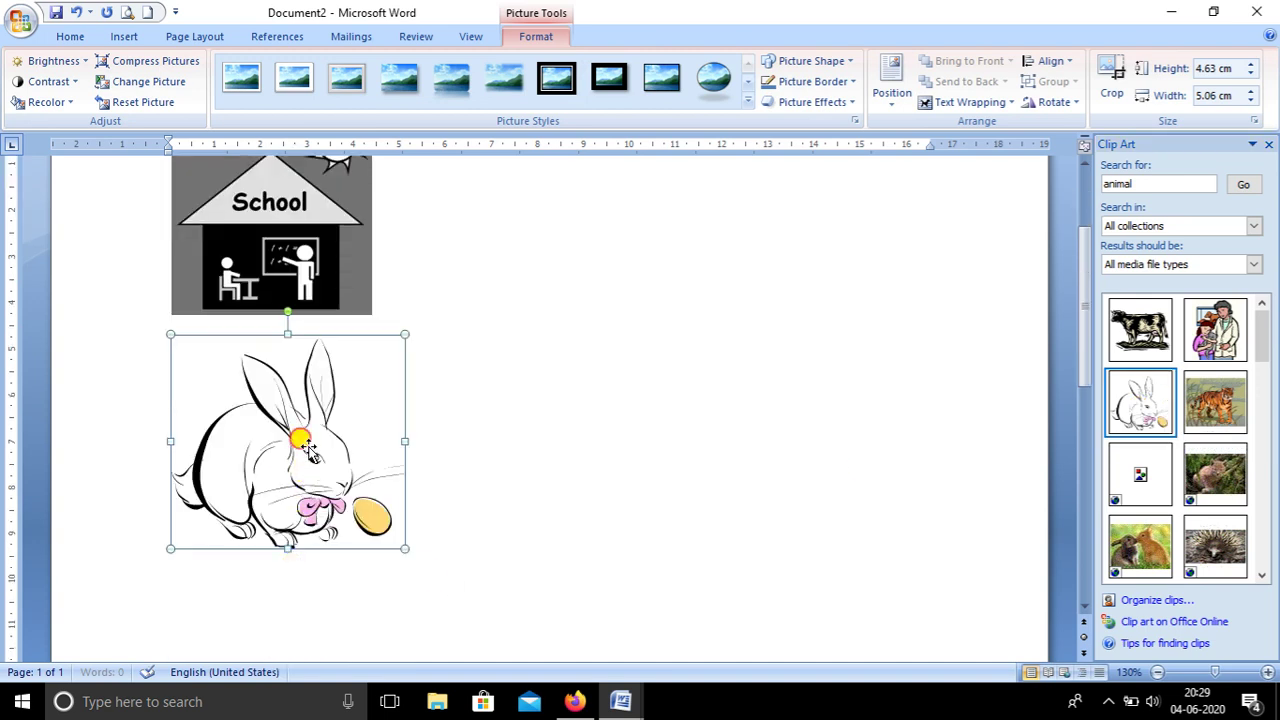
left_click(445, 423)
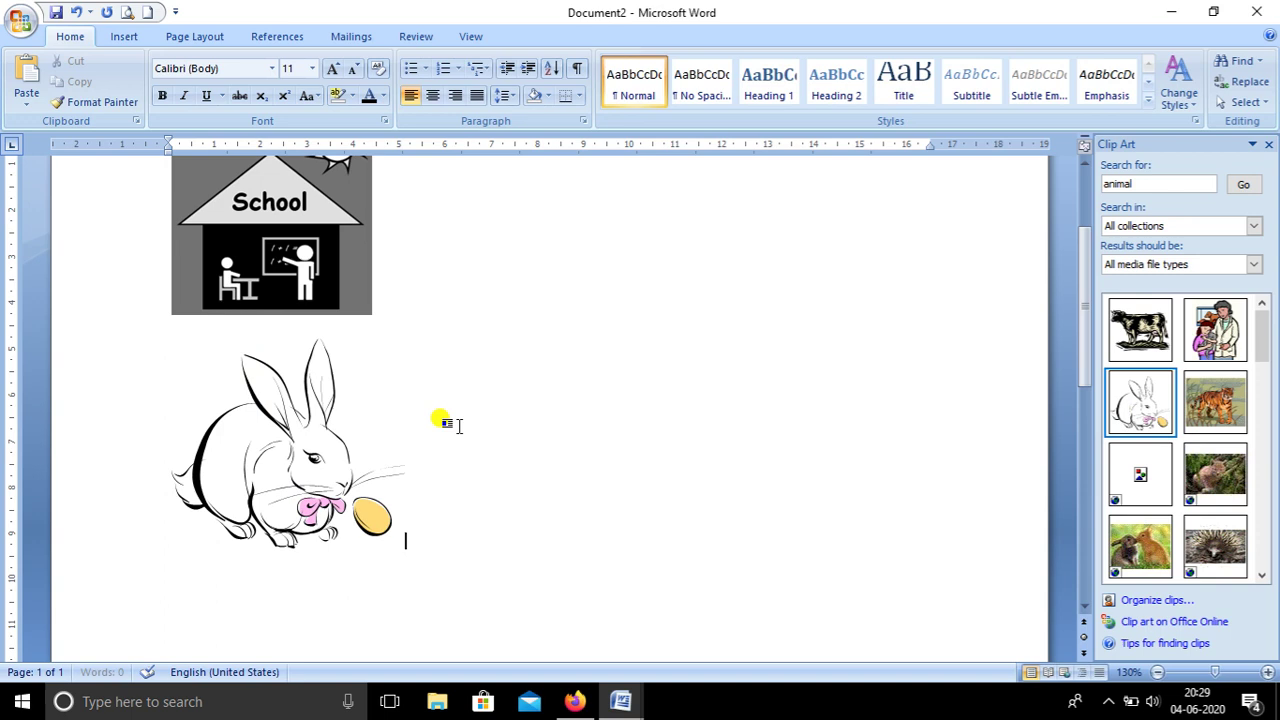
scroll(447, 423, "up", 1)
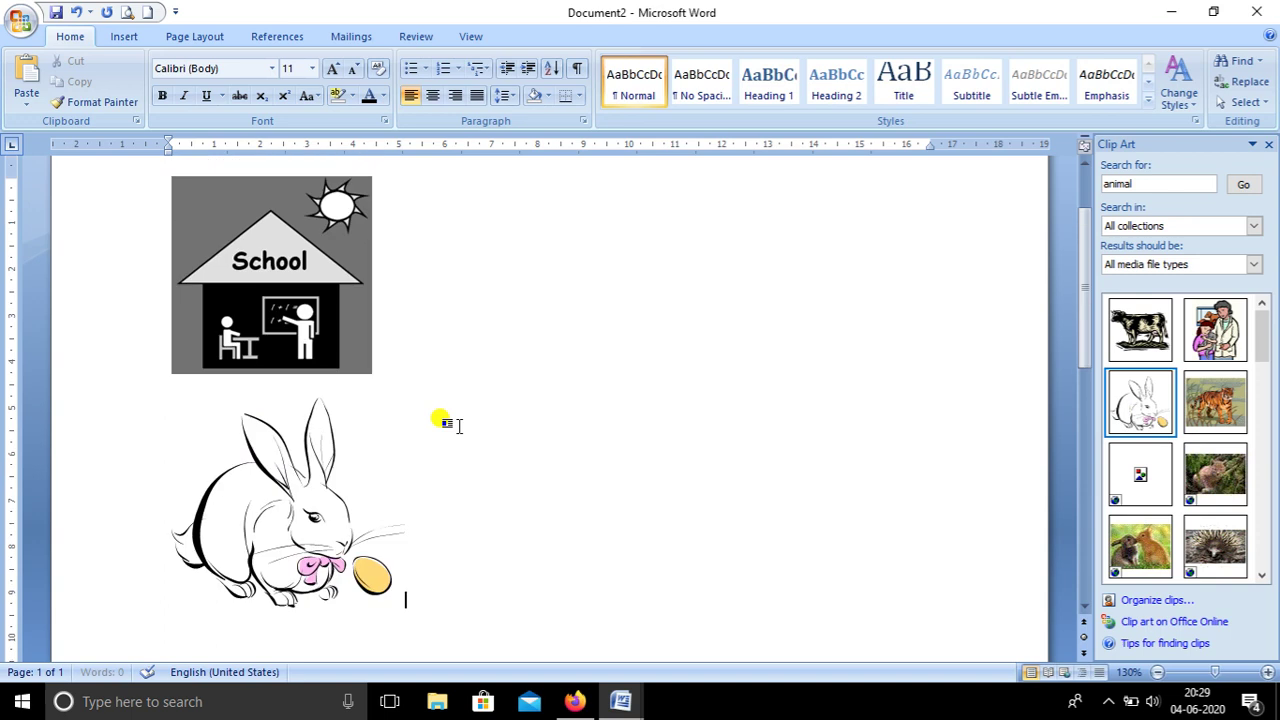
scroll(447, 423, "down", 1)
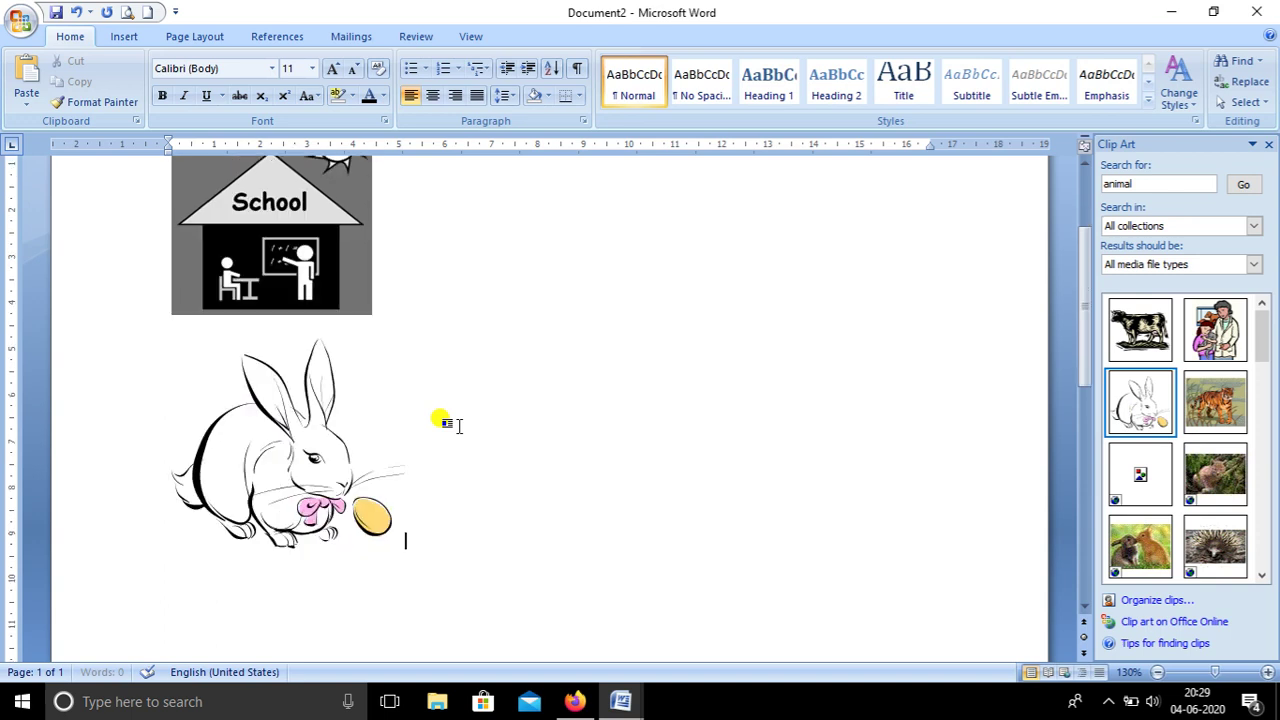
scroll(447, 423, "down", 1)
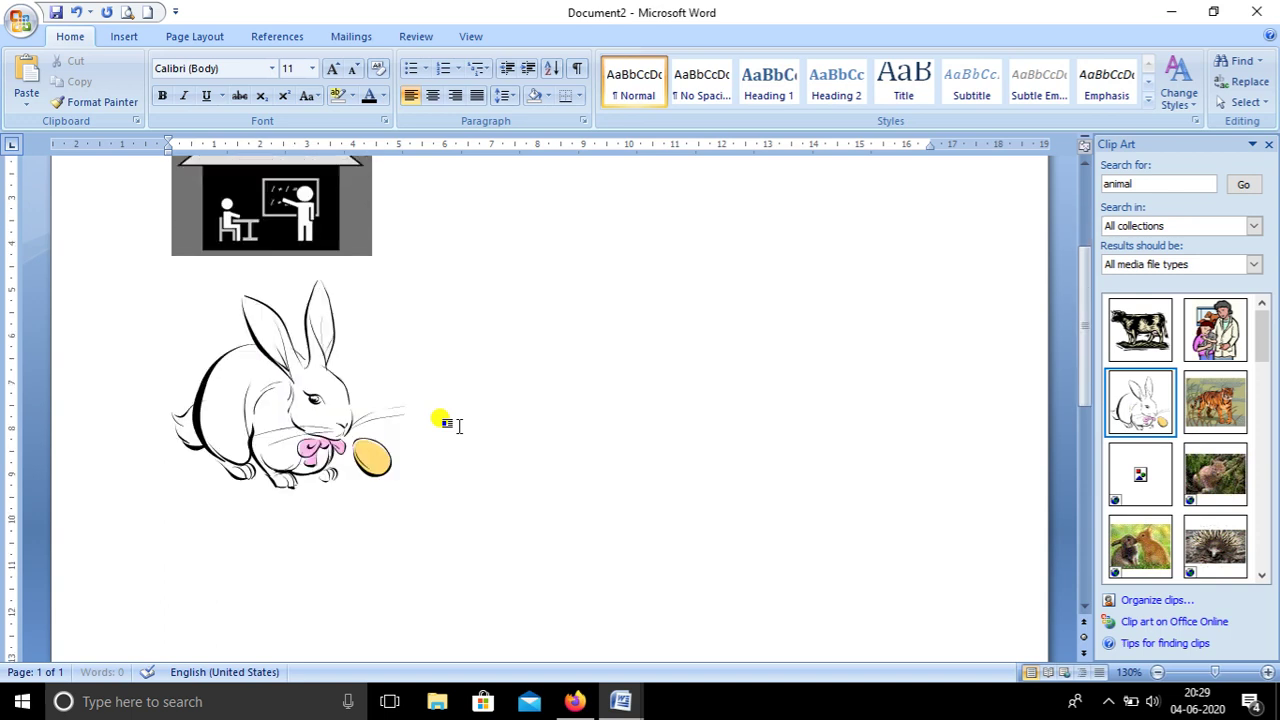
scroll(447, 423, "up", 2)
scroll(450, 422, "up", 2)
scroll(453, 421, "down", 2)
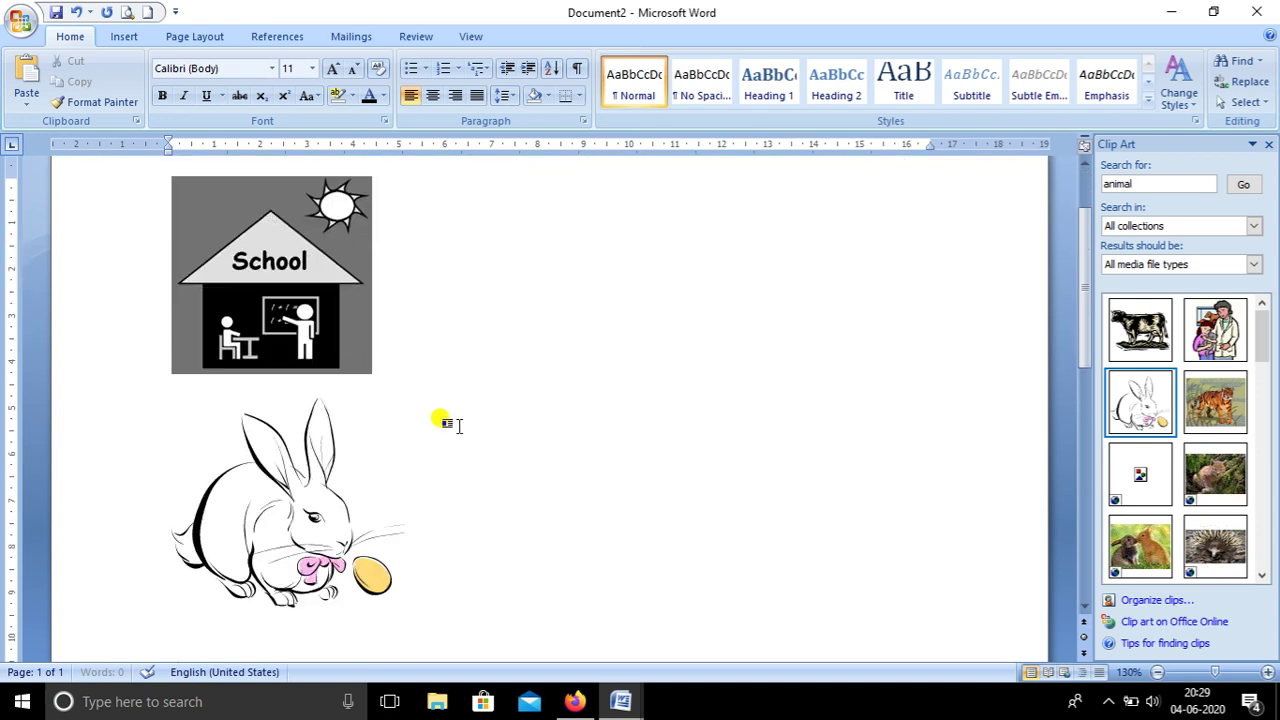
scroll(447, 422, "down", 2)
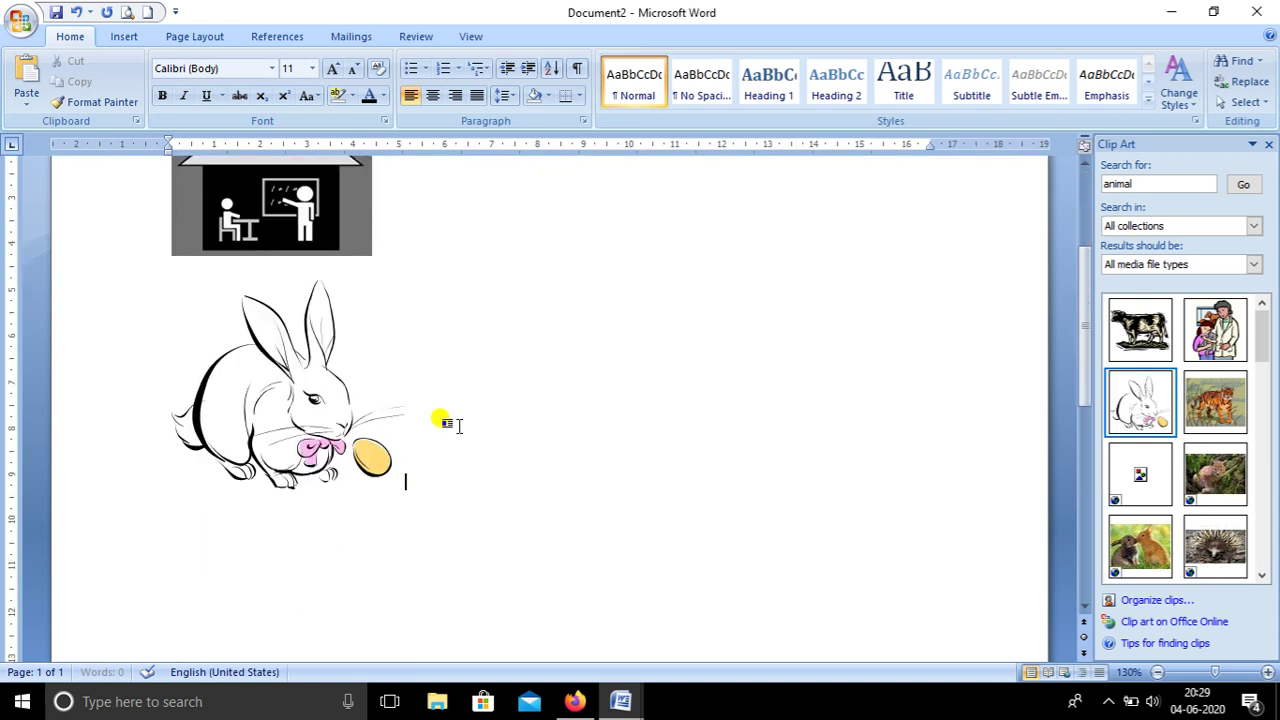
scroll(447, 423, "up", 2)
scroll(445, 423, "down", 2)
scroll(445, 423, "up", 2)
scroll(450, 422, "up", 2)
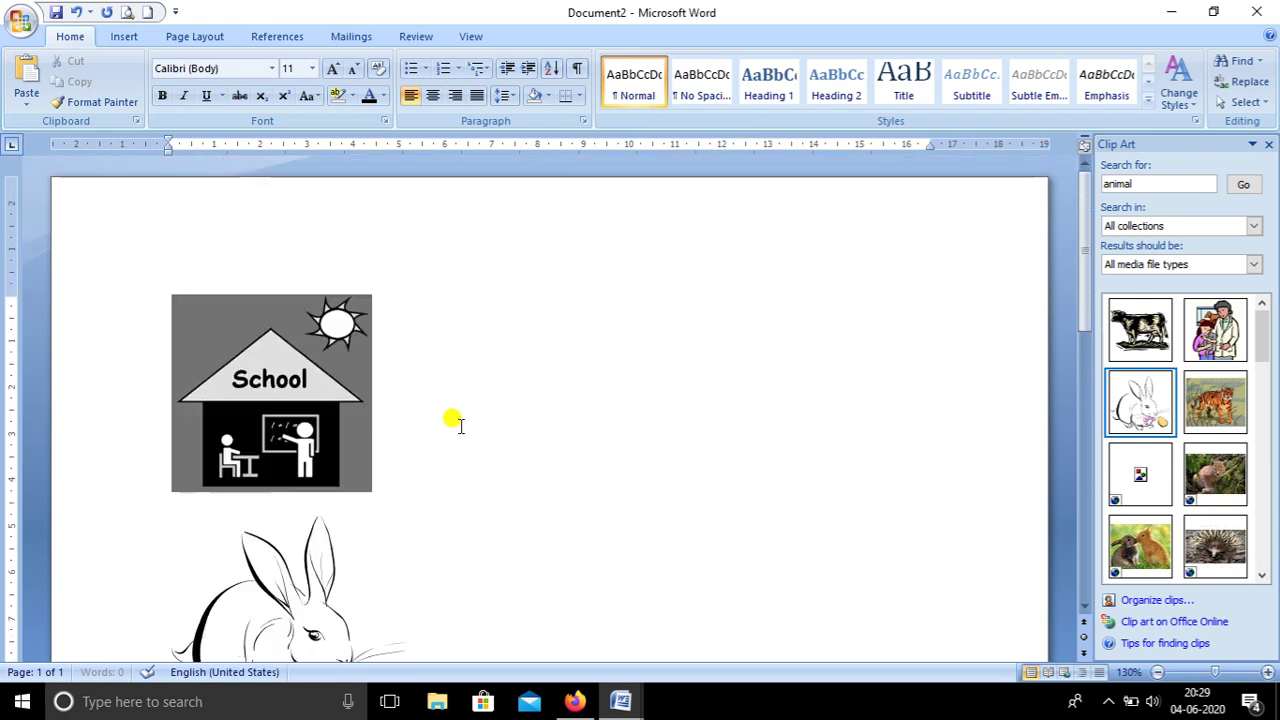
scroll(455, 422, "down", 2)
scroll(455, 422, "down", 2)
scroll(459, 423, "down", 2)
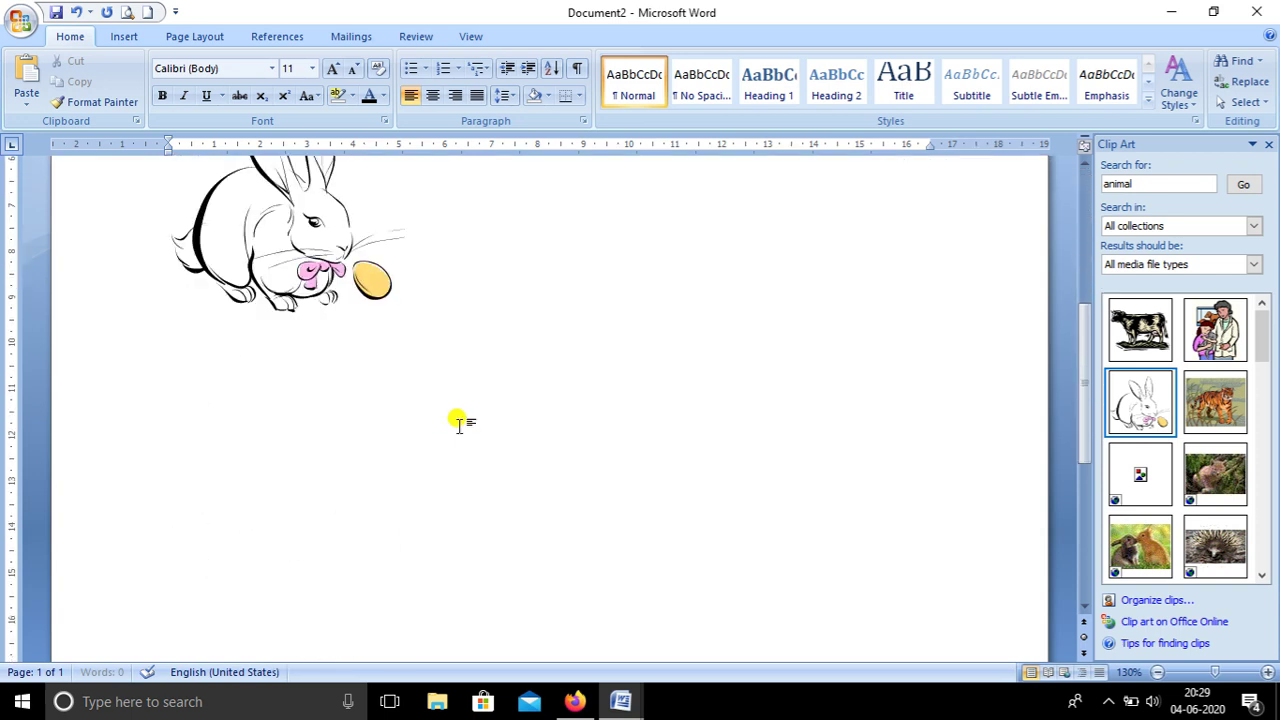
scroll(458, 422, "down", 2)
scroll(455, 422, "up", 2)
scroll(452, 422, "up", 3)
scroll(445, 422, "down", 2)
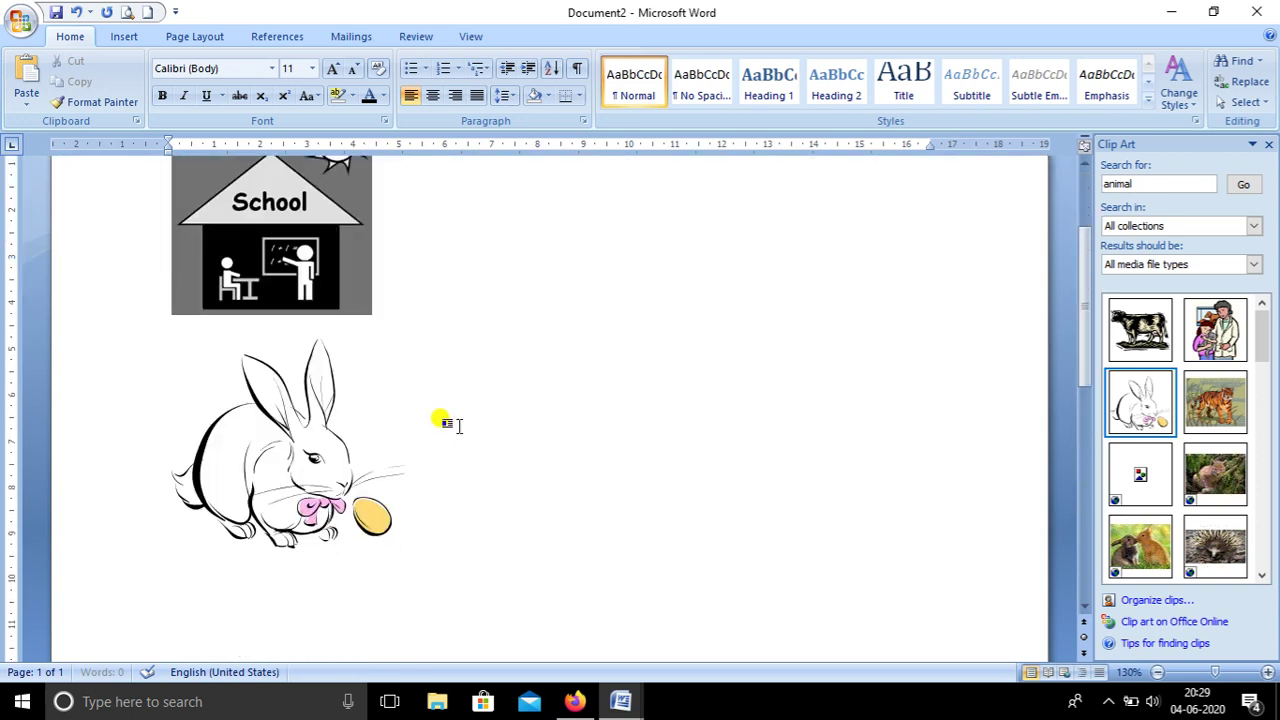
scroll(447, 423, "down", 2)
scroll(450, 423, "up", 2)
scroll(452, 423, "down", 1)
scroll(455, 422, "up", 3)
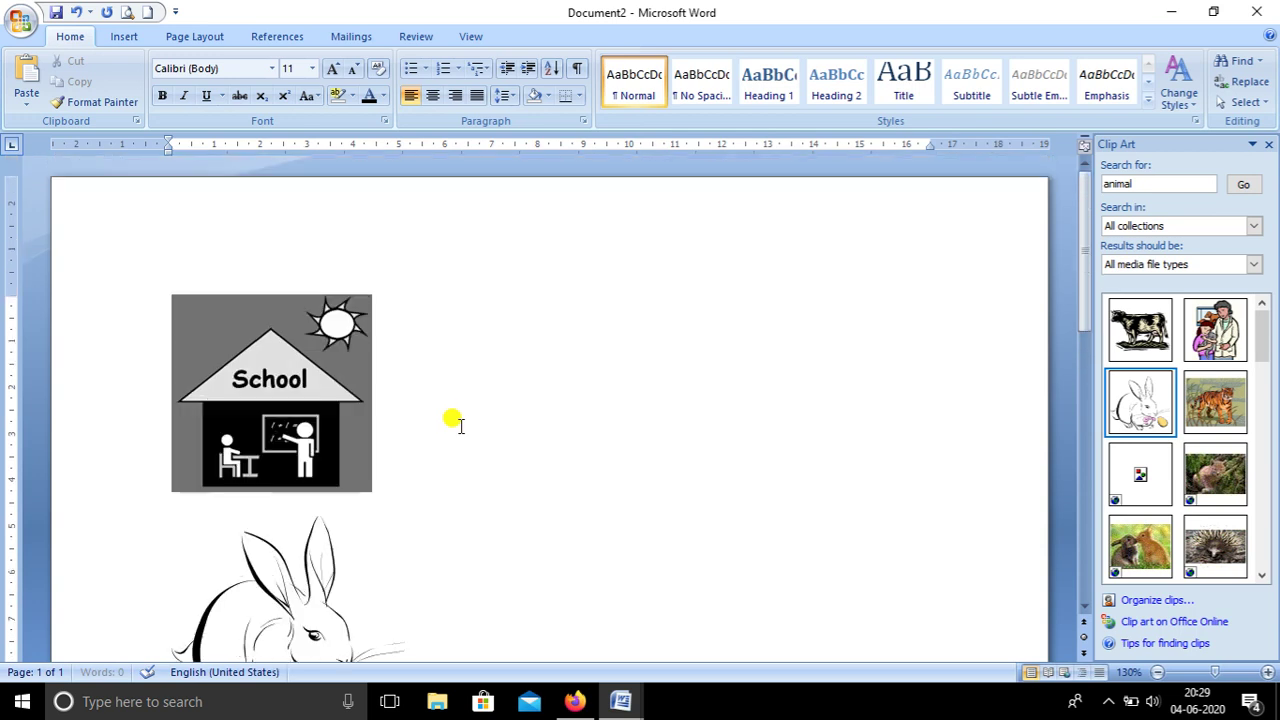
scroll(455, 422, "down", 2)
scroll(455, 422, "down", 2)
scroll(455, 422, "up", 3)
scroll(455, 422, "up", 1)
scroll(771, 437, "down", 3)
scroll(780, 436, "down", 3)
scroll(783, 436, "down", 3)
scroll(786, 436, "up", 2)
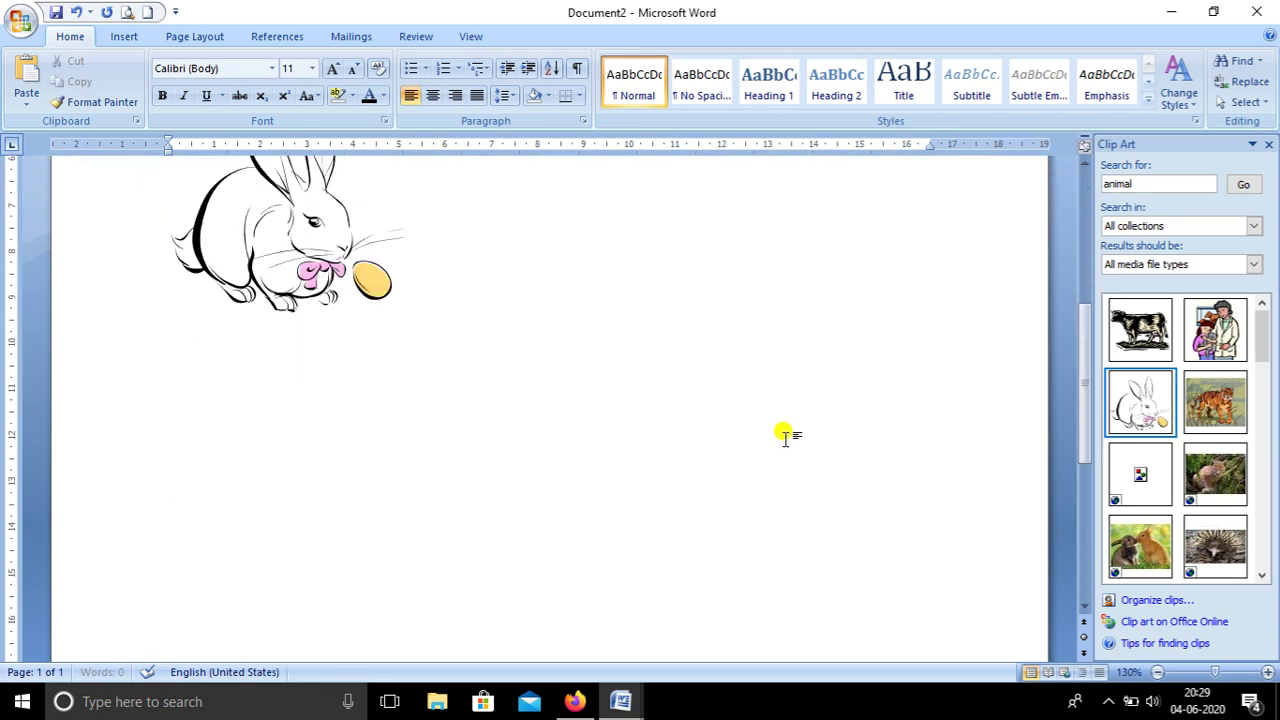
scroll(786, 436, "up", 1)
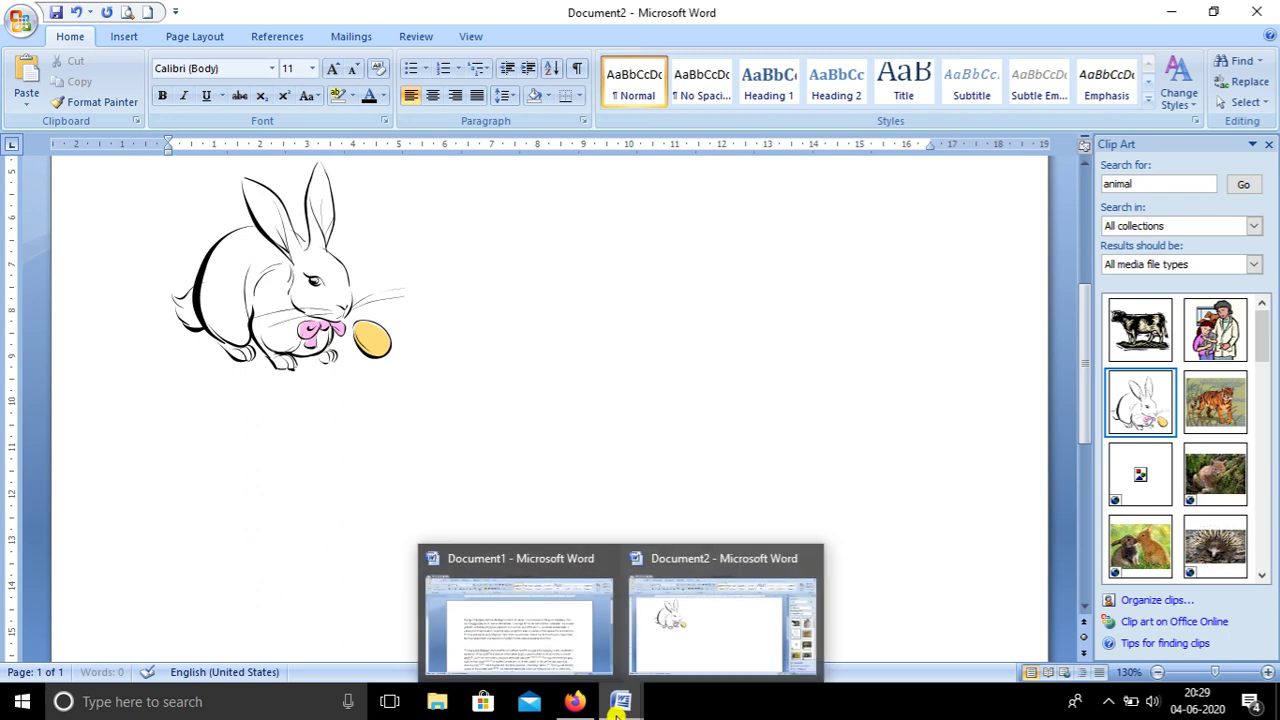
Step: Switch to Document1 and review the tiger, dog and snakes paragraphs
left_click(508, 615)
scroll(505, 335, "down", 2)
scroll(505, 335, "down", 2)
scroll(508, 336, "down", 1)
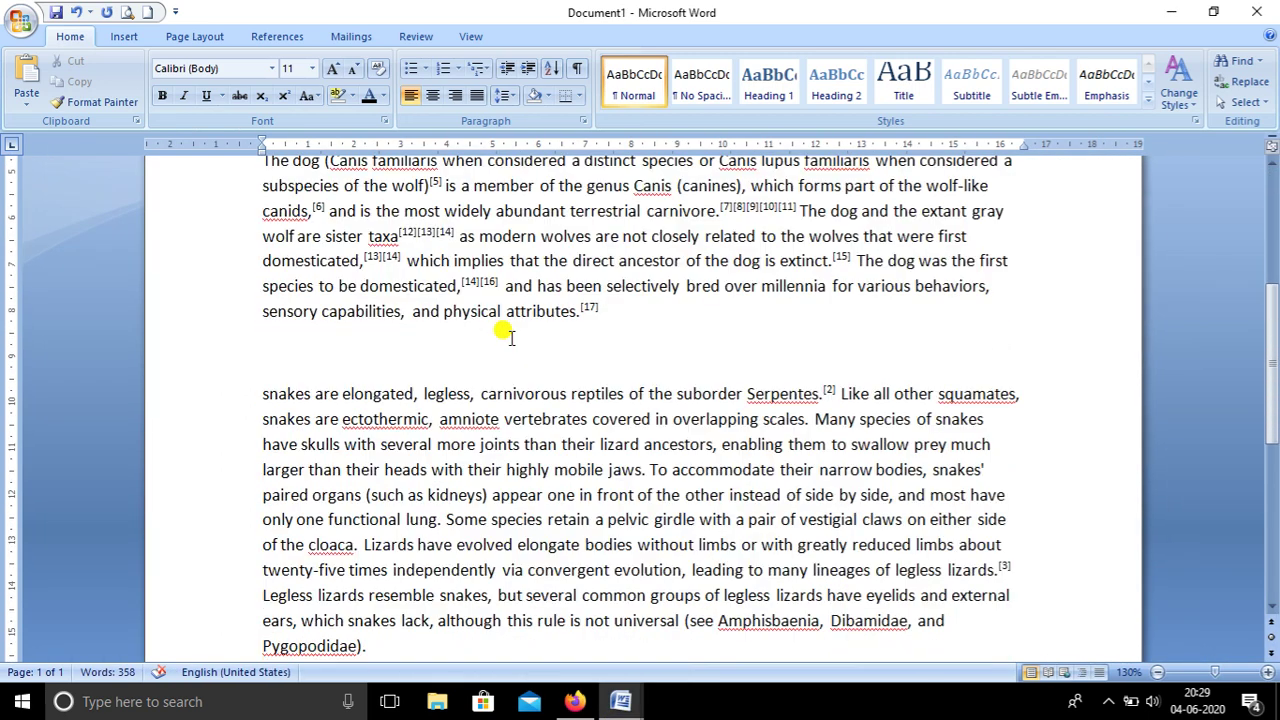
scroll(503, 337, "up", 3)
scroll(503, 337, "up", 2)
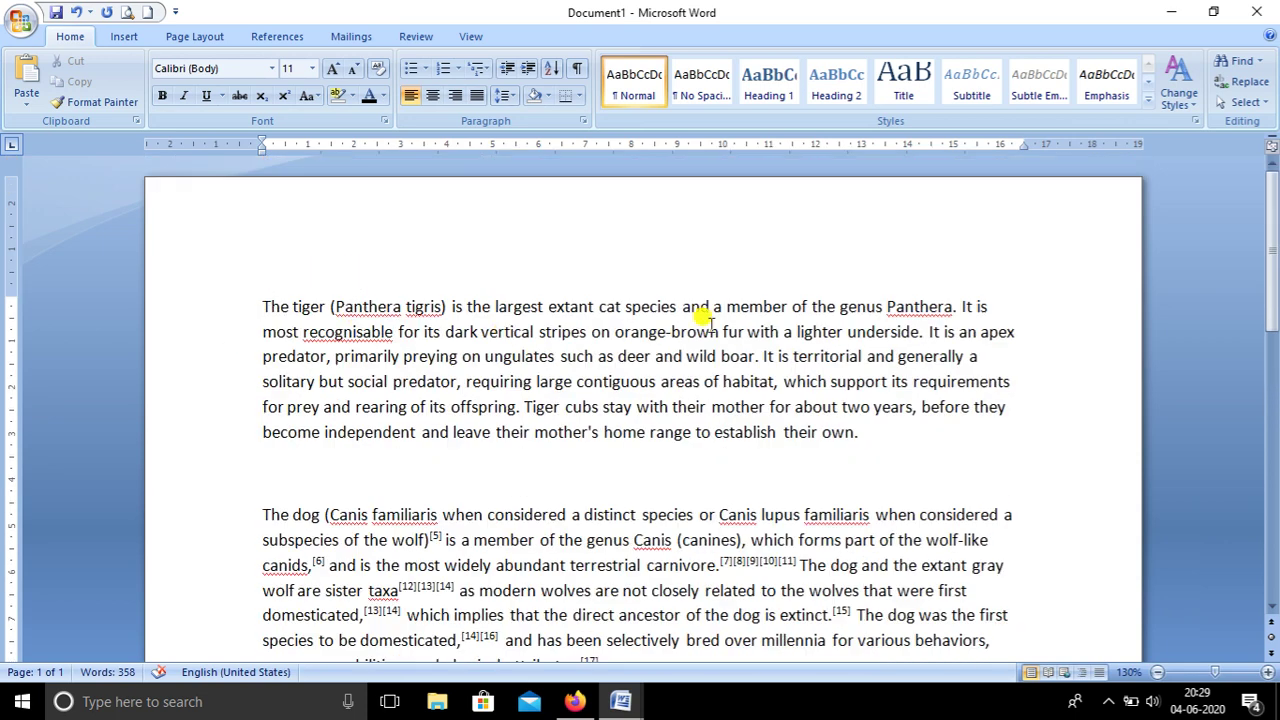
scroll(705, 318, "down", 2)
scroll(705, 318, "down", 3)
scroll(707, 320, "down", 2)
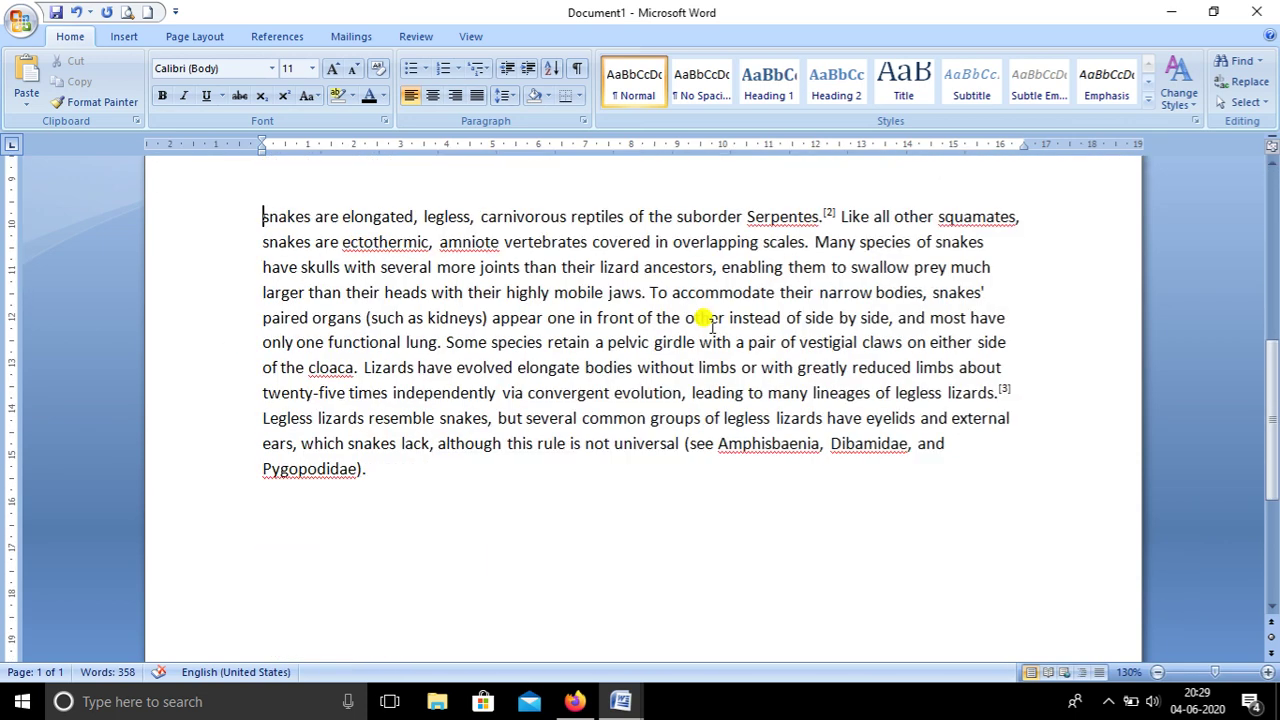
scroll(707, 320, "up", 6)
scroll(705, 318, "up", 1)
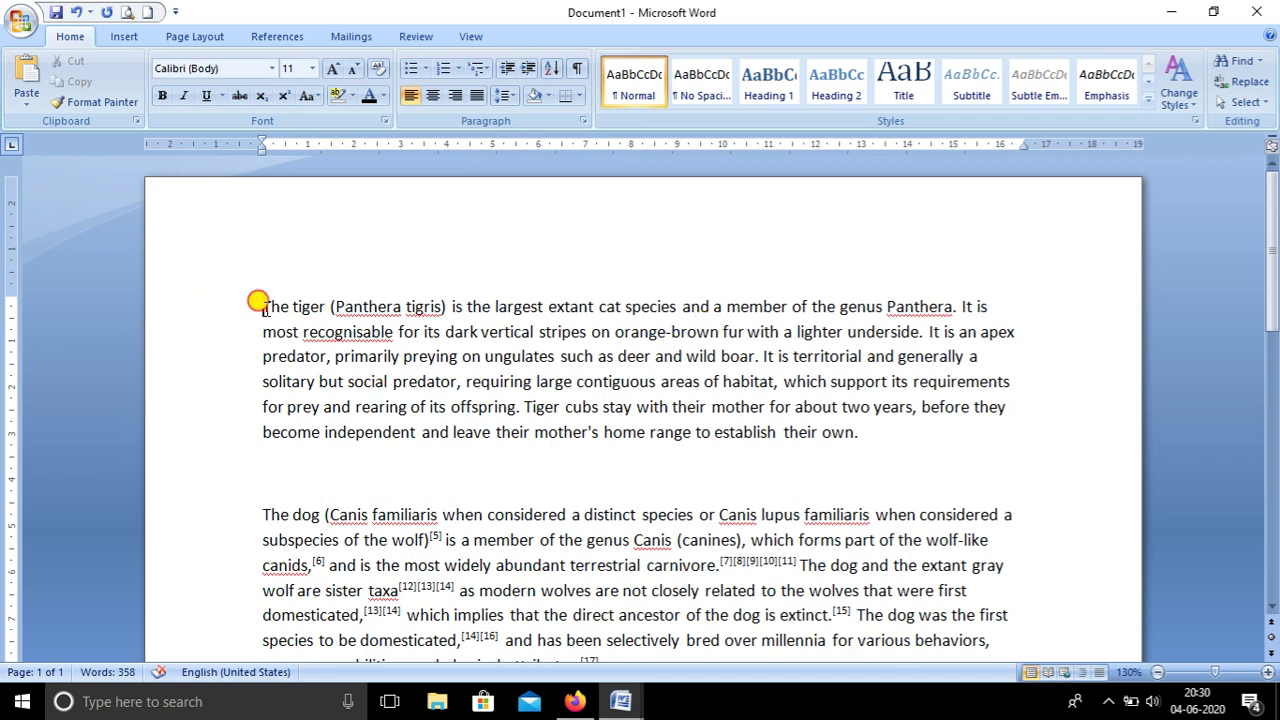
Step: Make 'The tiger', 'The dog' and 'snakes' bold
left_click_drag(262, 306, 328, 306)
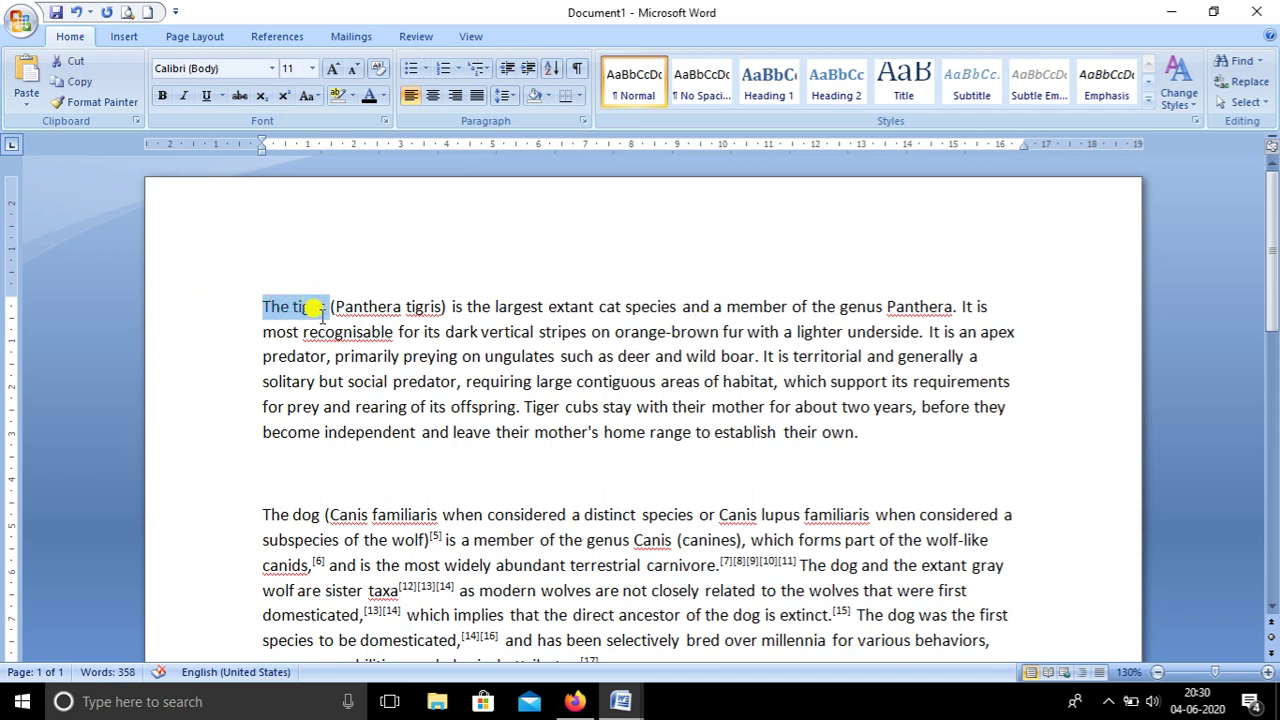
left_click(162, 95)
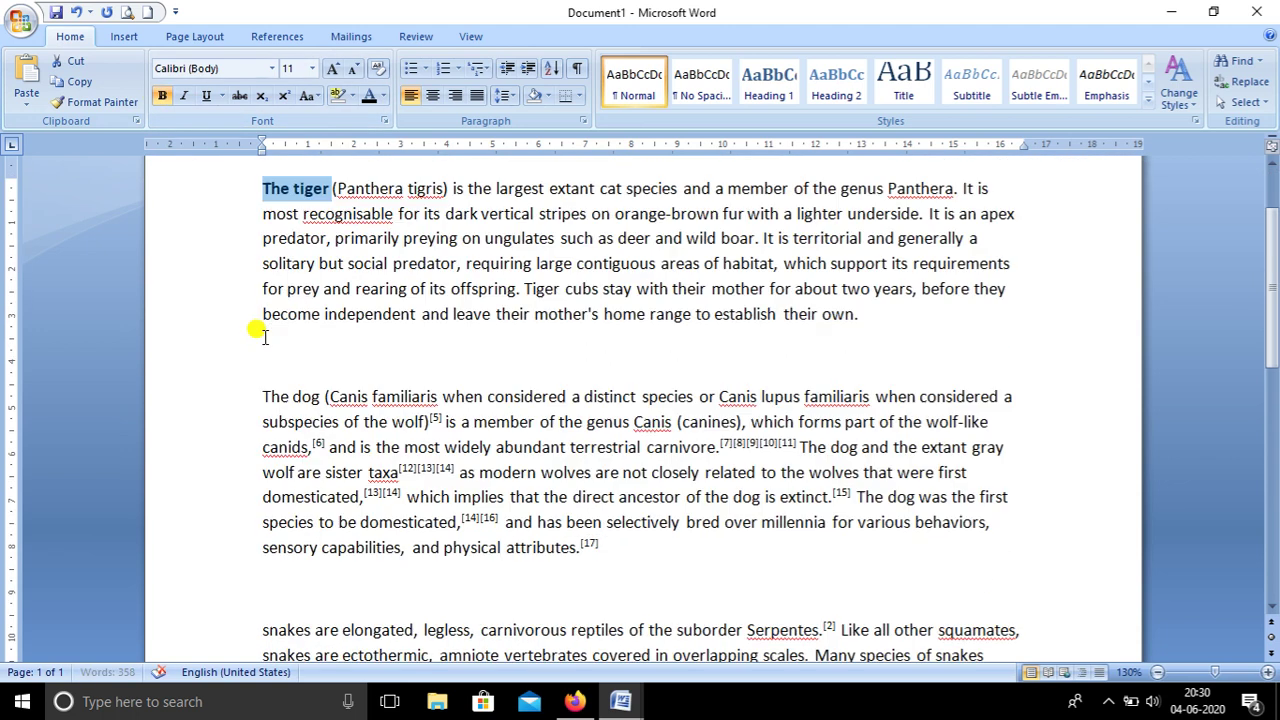
scroll(312, 398, "down", 2)
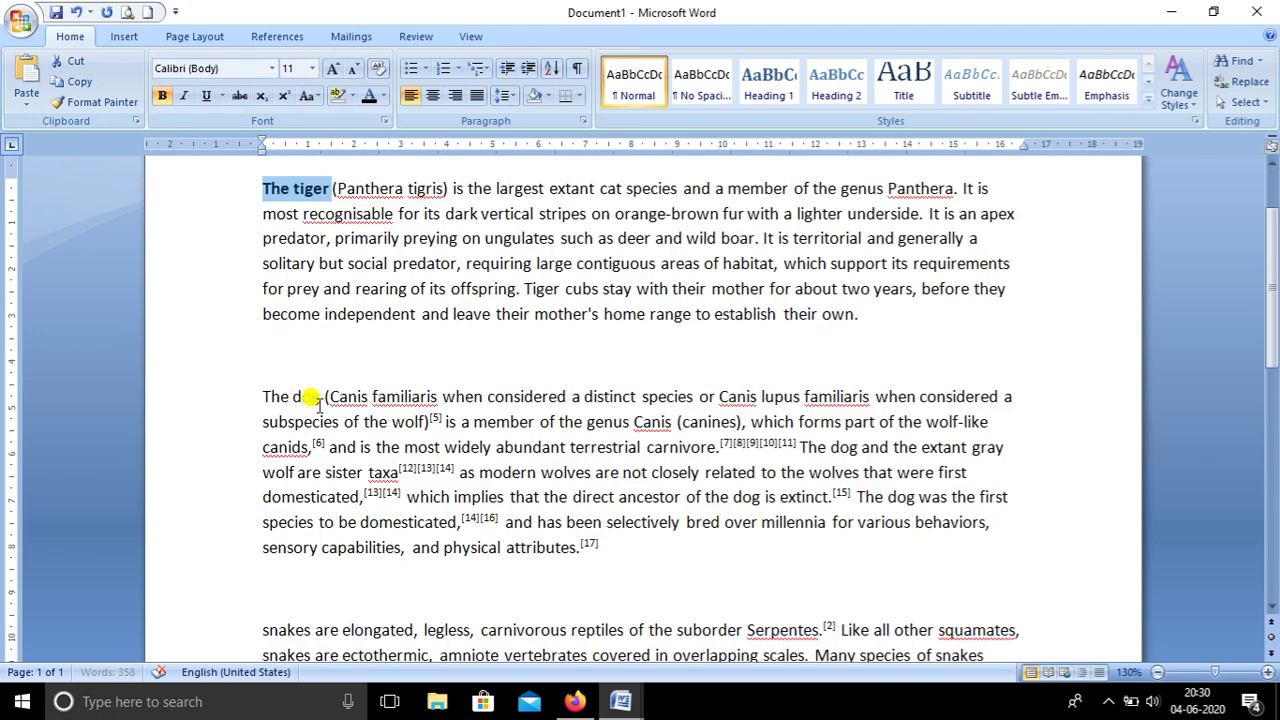
left_click(258, 395)
left_click_drag(258, 395, 310, 398)
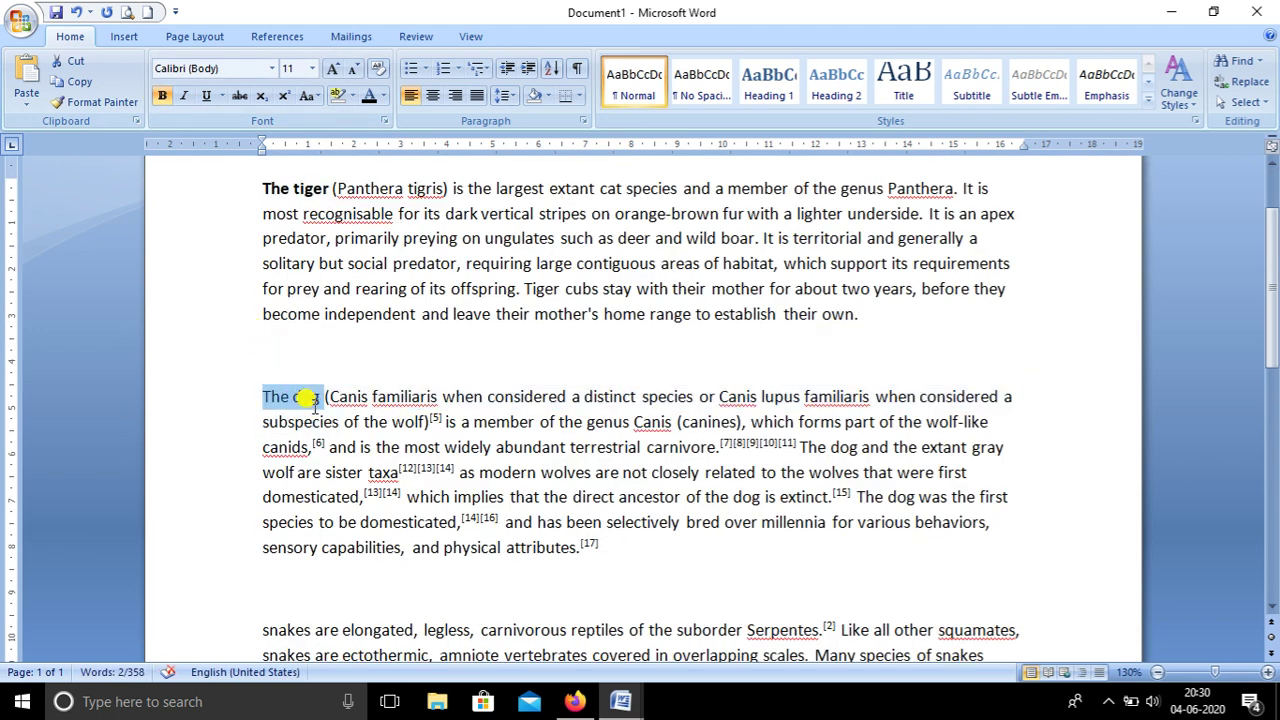
left_click(162, 95)
scroll(280, 330, "down", 2)
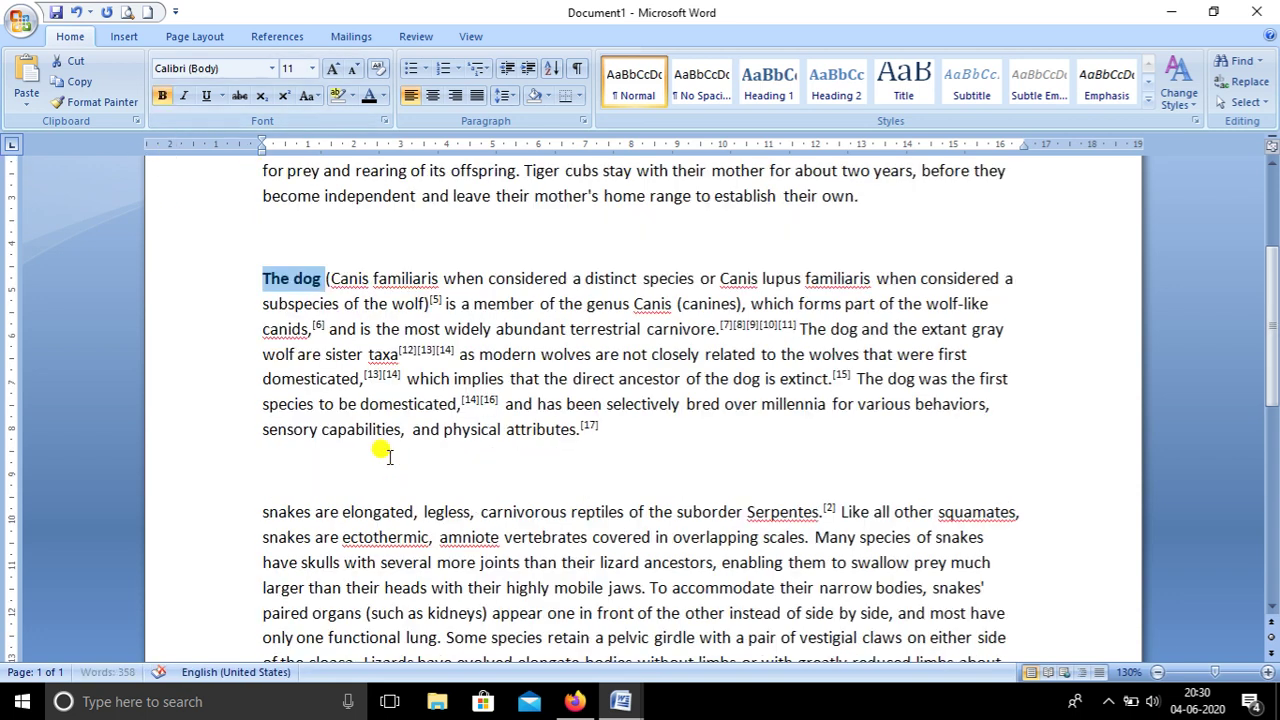
left_click_drag(260, 513, 313, 513)
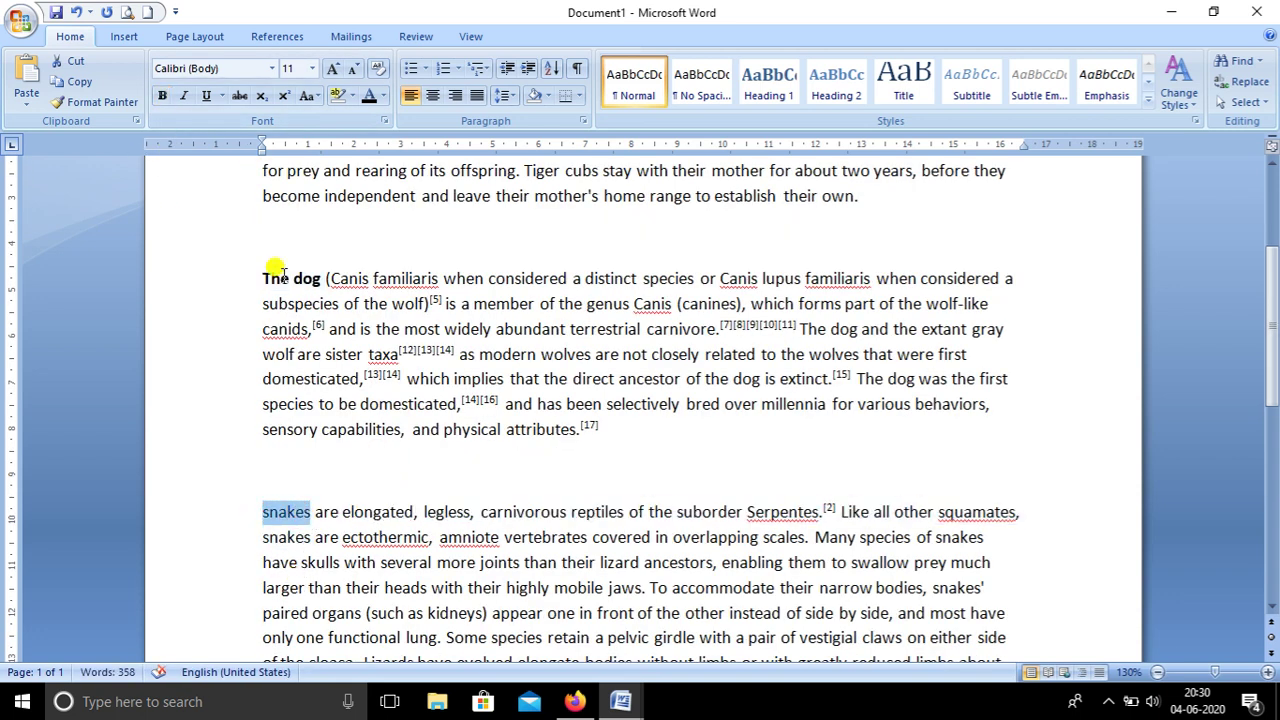
left_click(162, 95)
Step: Add an empty line after the tiger paragraph and indent its first line with a Tab
scroll(540, 470, "up", 2)
scroll(720, 455, "up", 2)
scroll(766, 414, "down", 1)
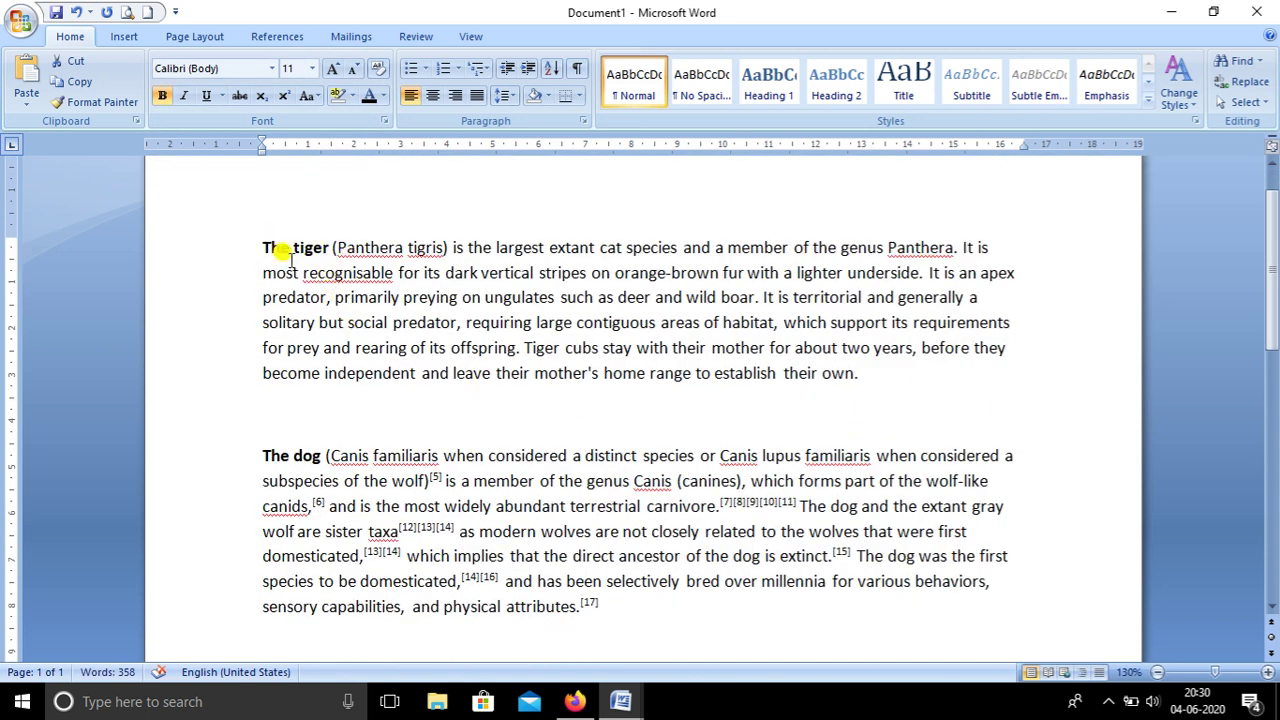
left_click(873, 372)
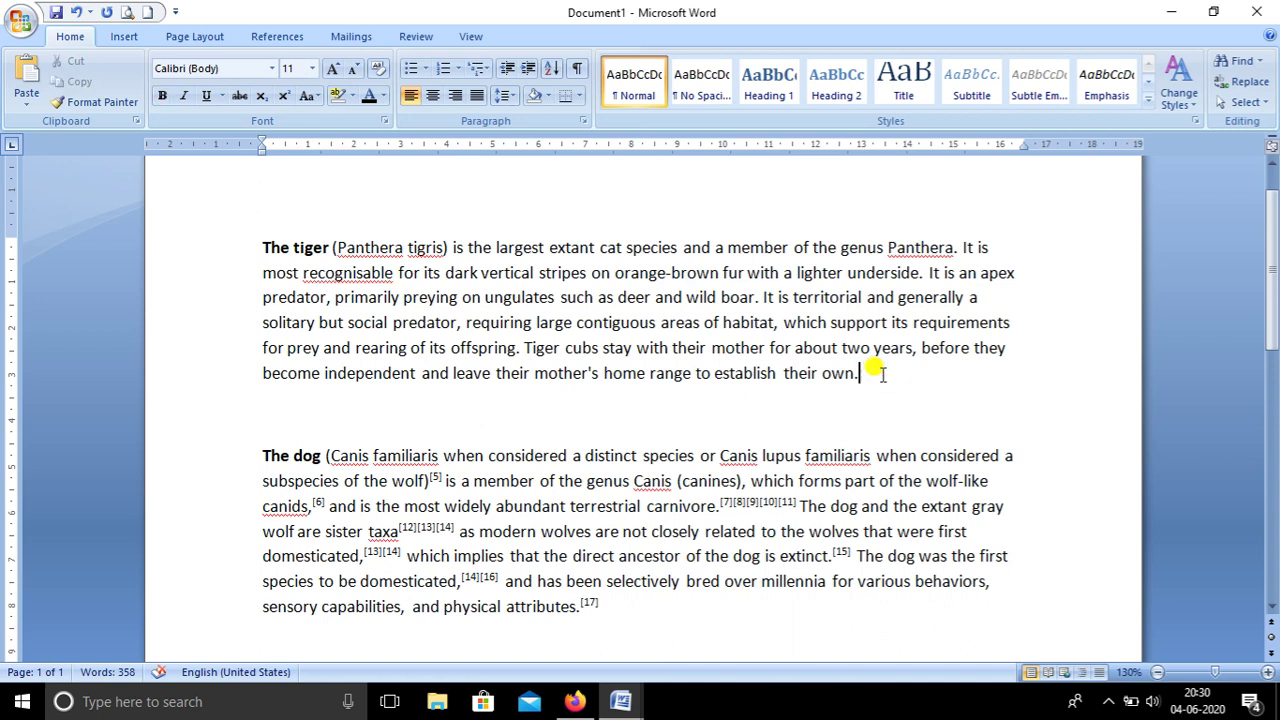
key("Return")
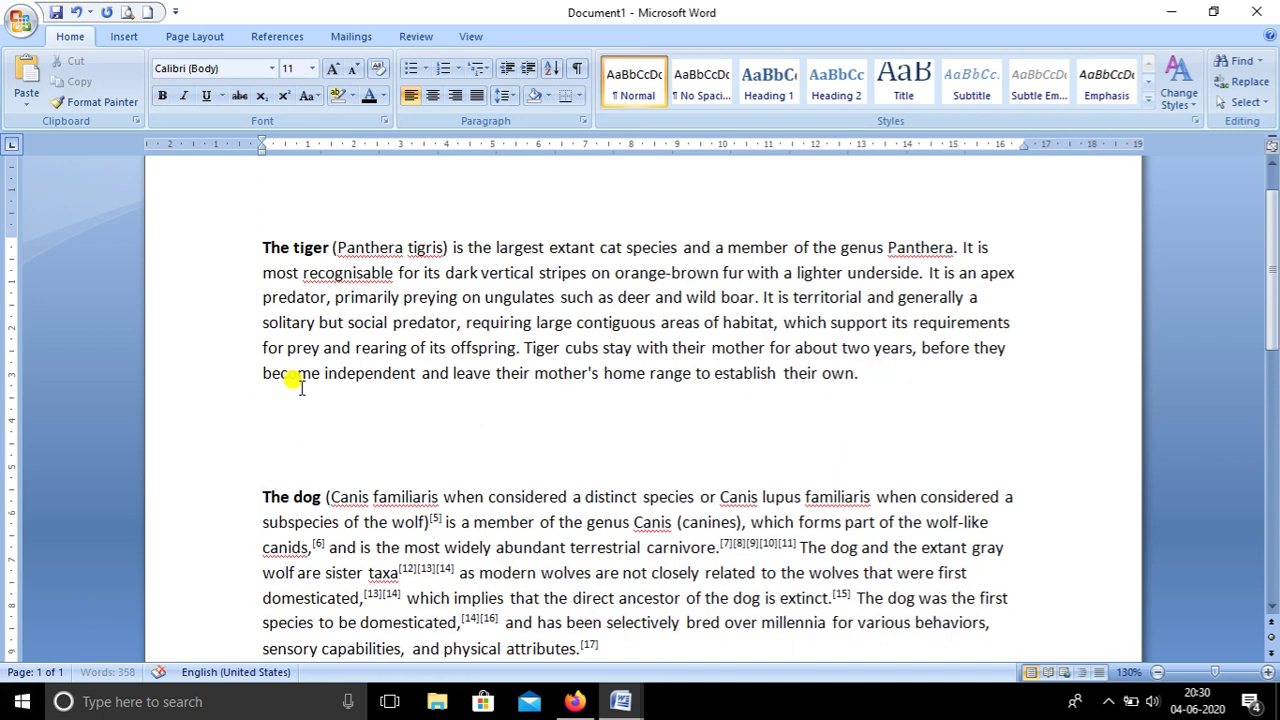
left_click(262, 247)
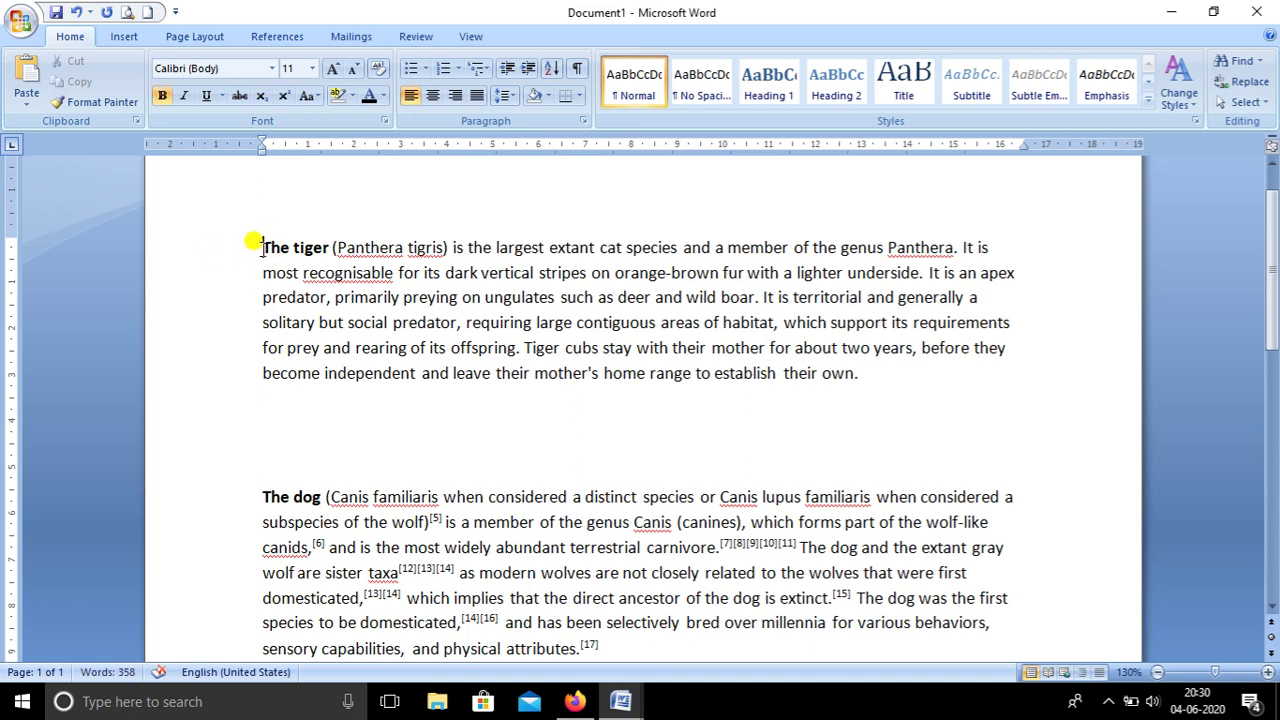
key("Tab")
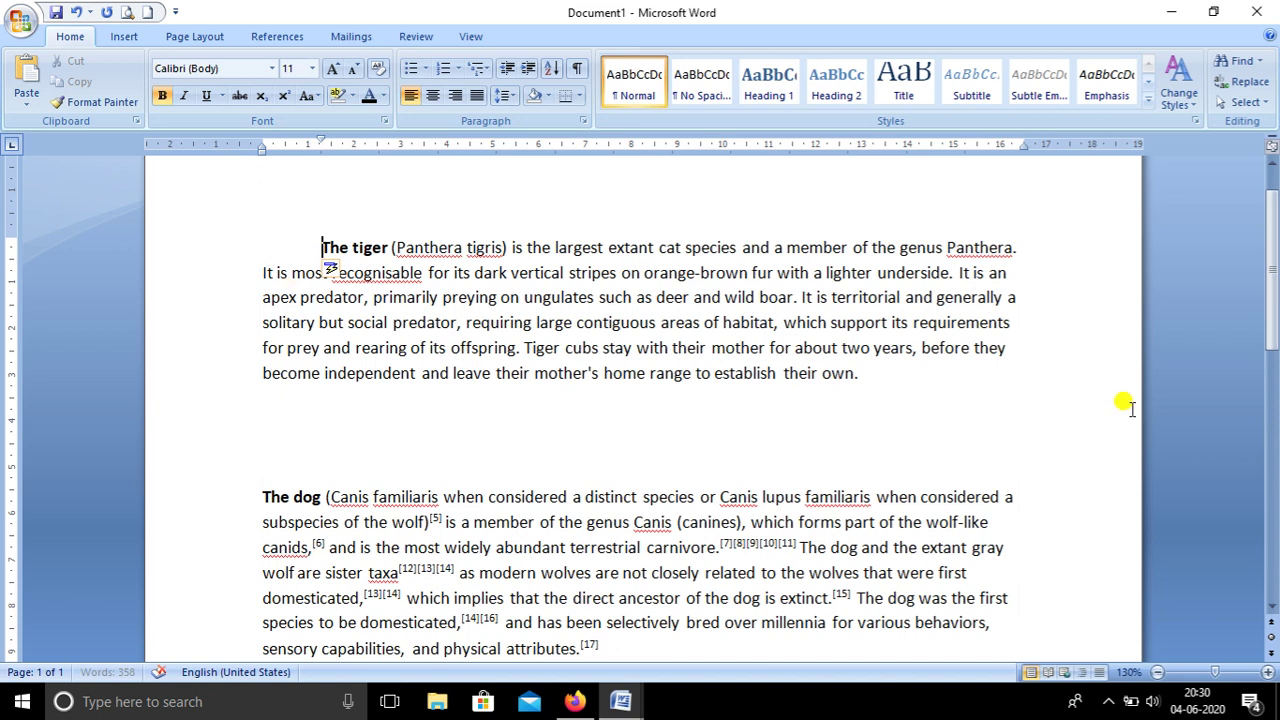
left_click(263, 410)
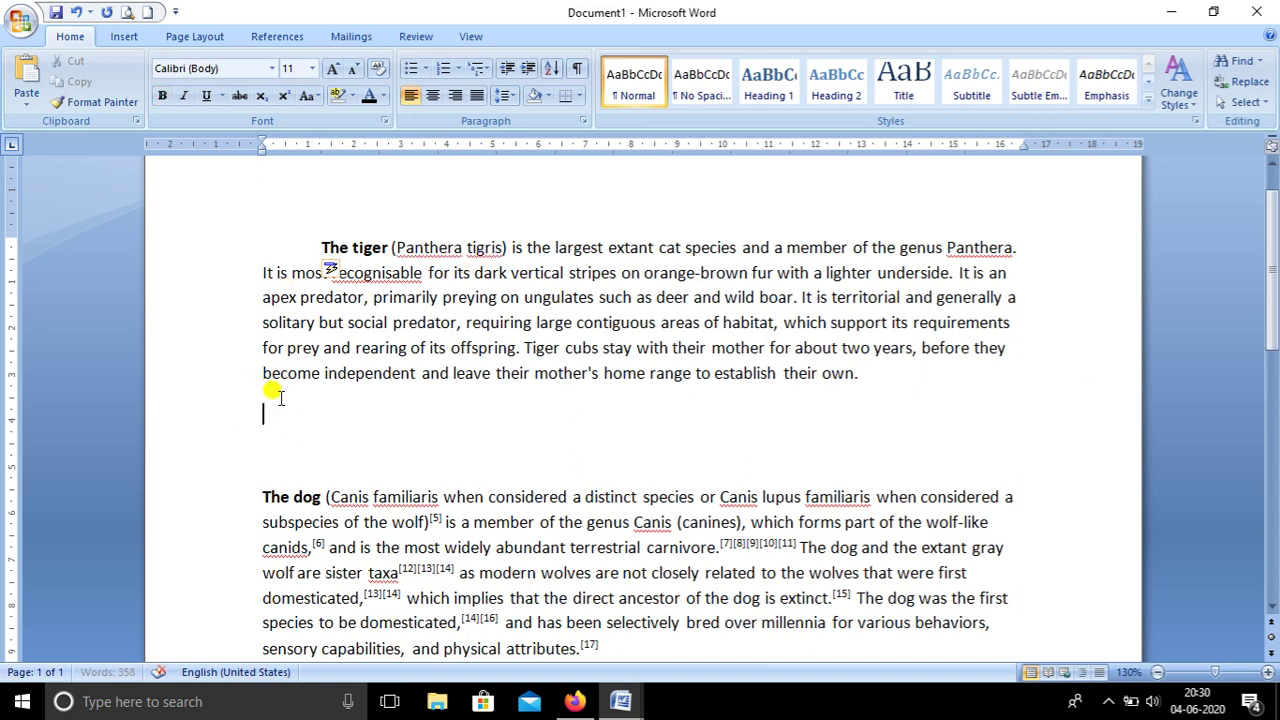
Step: Search Clip Art for 'tiger' and insert the black-and-white tiger tattoo clip
left_click(131, 36)
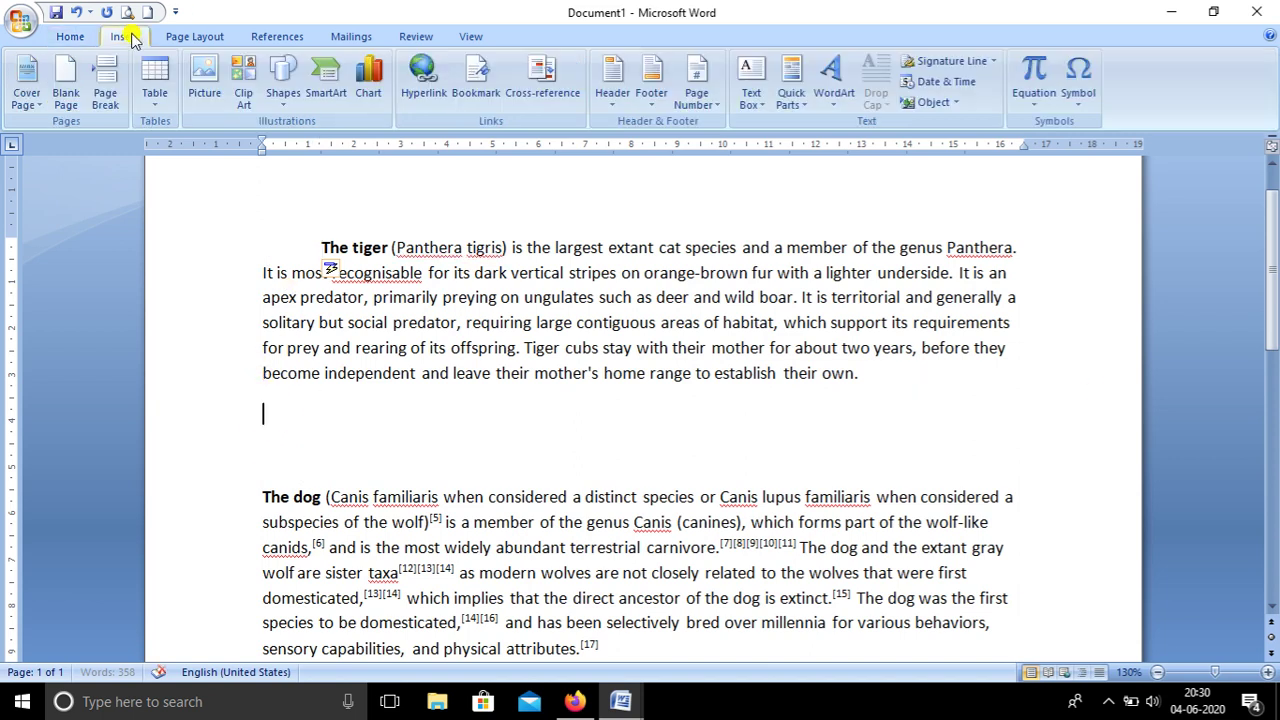
left_click(243, 95)
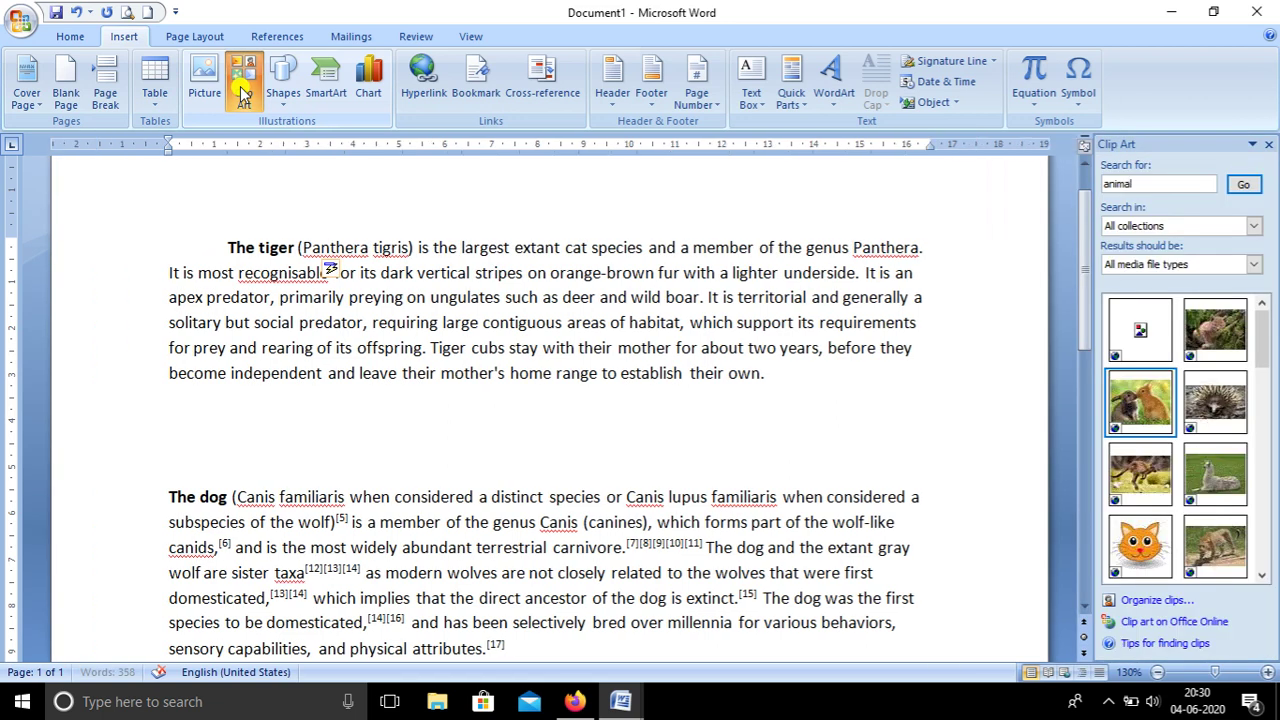
left_click(1137, 183)
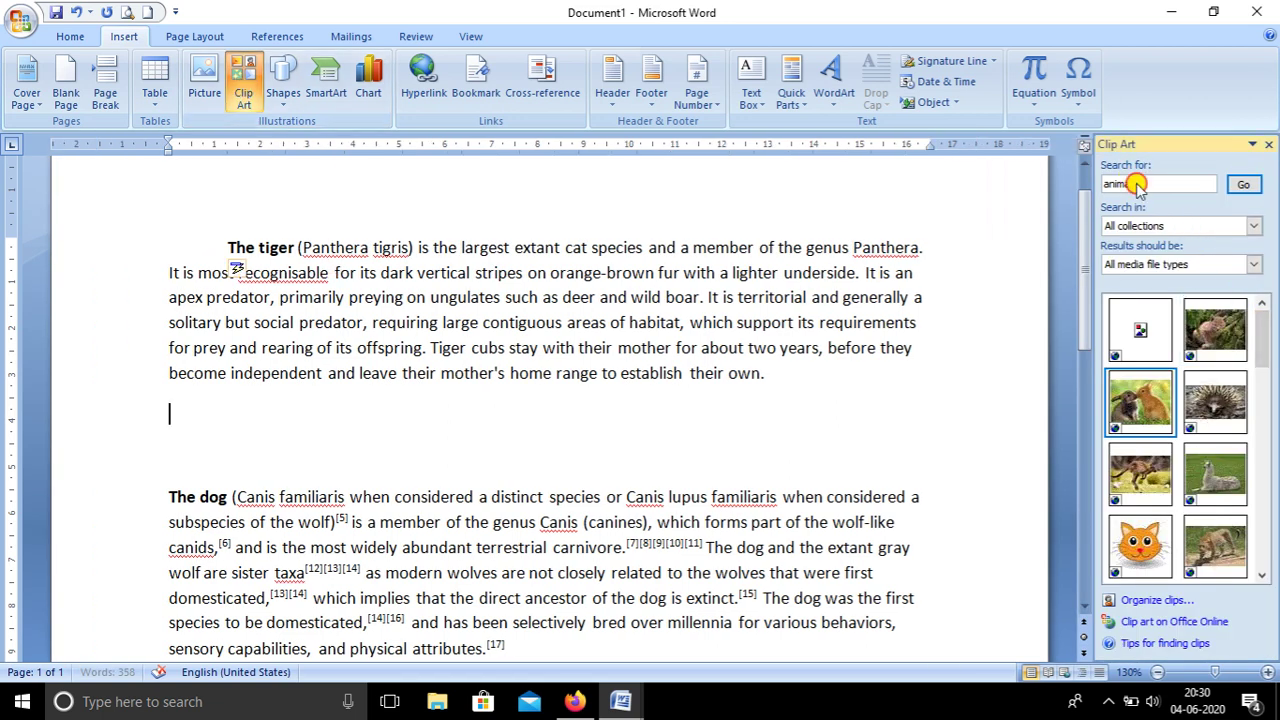
key("BackSpace")
key("BackSpace")
key("BackSpace")
key("BackSpace")
type("ige")
key("Return")
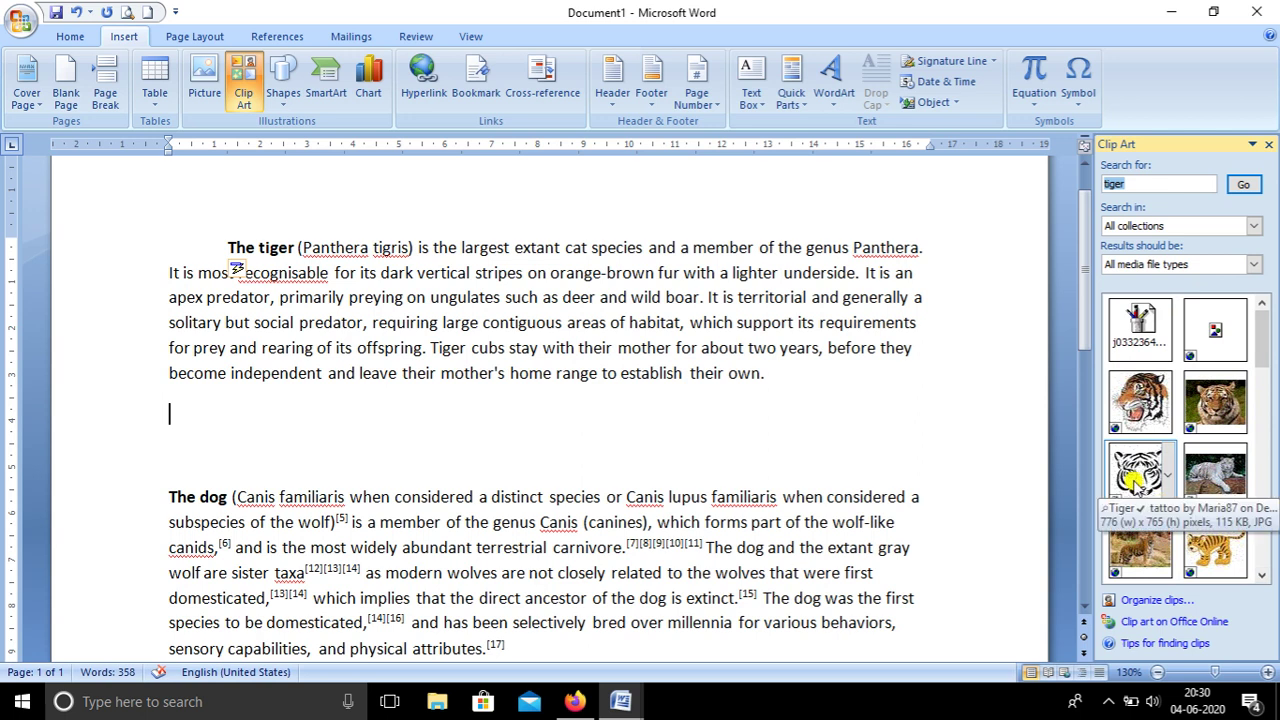
left_click(1138, 472)
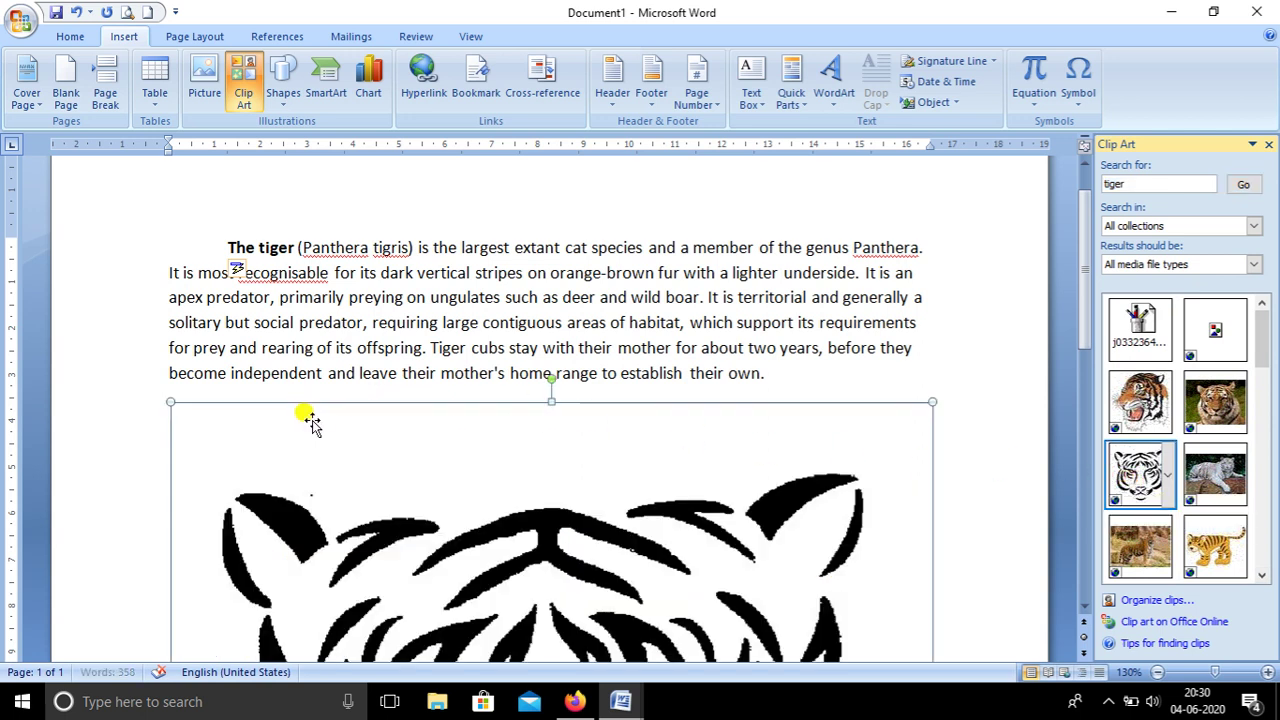
Step: Shrink the tiger picture to about 3.81 × 3.87 cm below the tiger paragraph
scroll(334, 429, "down", 5)
scroll(609, 420, "down", 3)
scroll(762, 472, "down", 4)
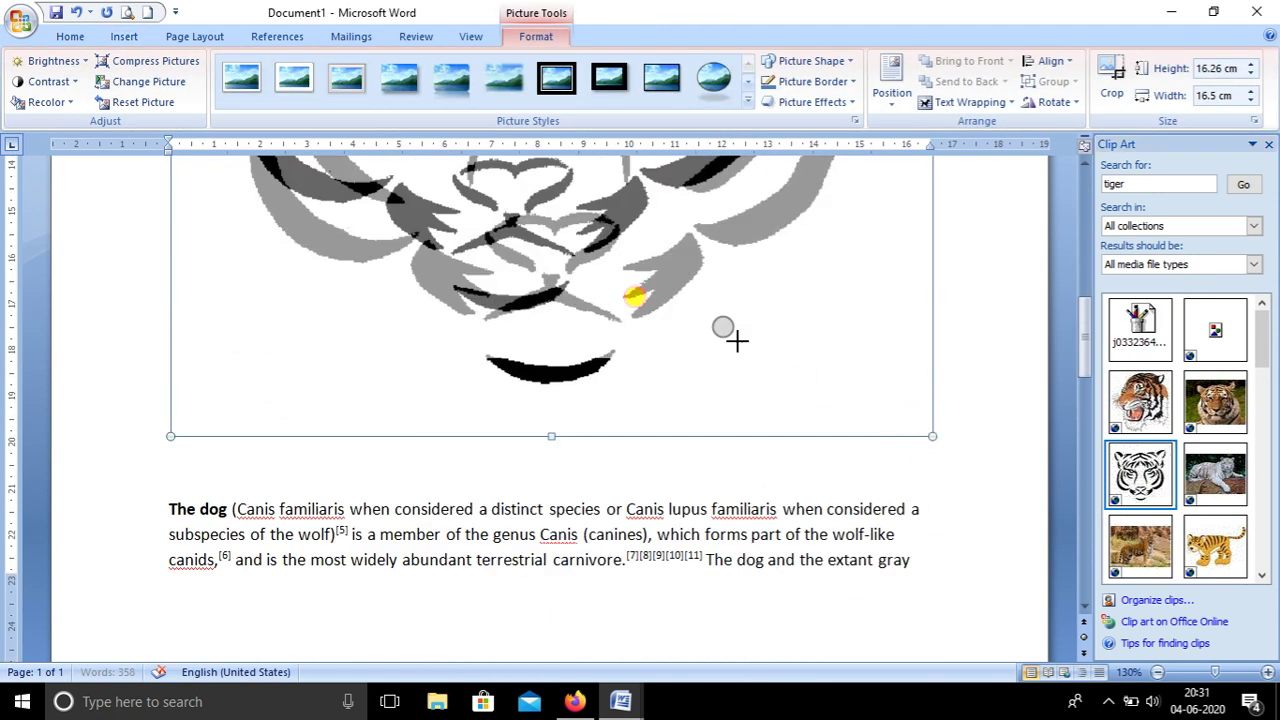
left_click_drag(922, 428, 397, 163)
scroll(529, 308, "up", 3)
scroll(529, 308, "up", 3)
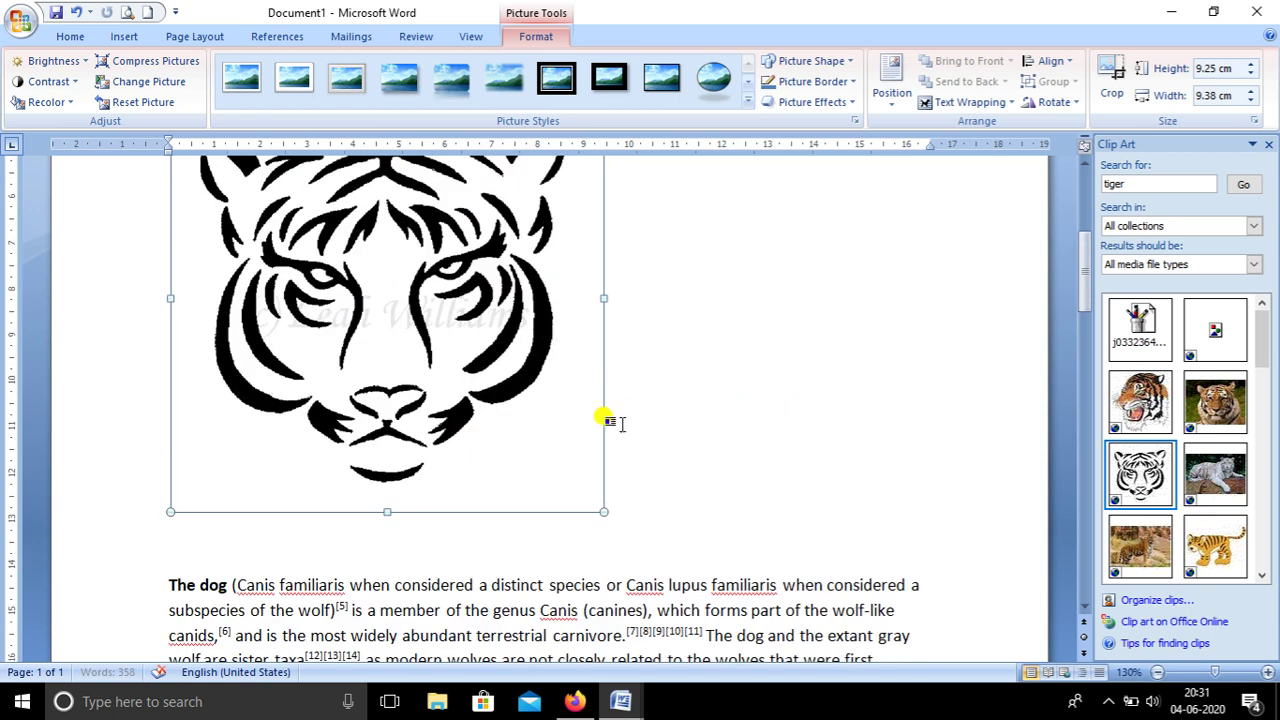
mouse_move(604, 511)
left_mouse_down()
mouse_move(369, 258)
mouse_move(350, 262)
left_mouse_up()
scroll(414, 280, "up", 2)
scroll(437, 294, "up", 1)
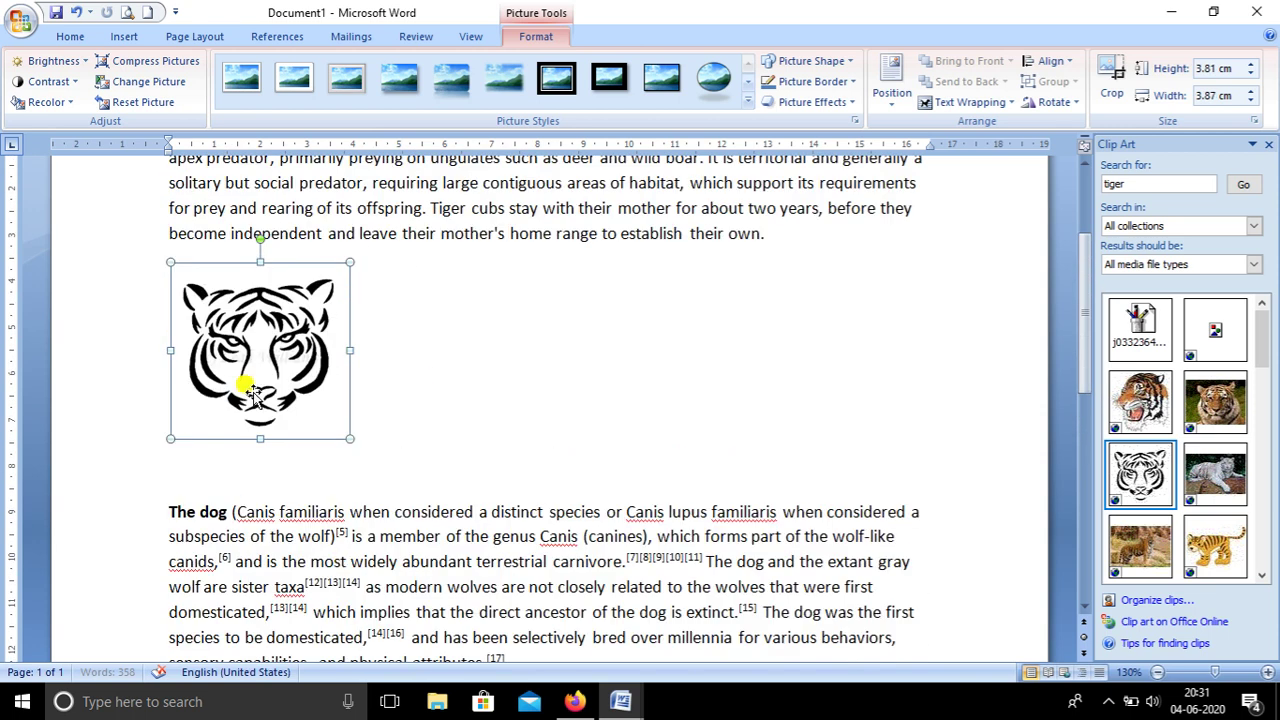
mouse_move(343, 382)
left_mouse_down()
mouse_move(283, 375)
mouse_move(471, 403)
left_mouse_up()
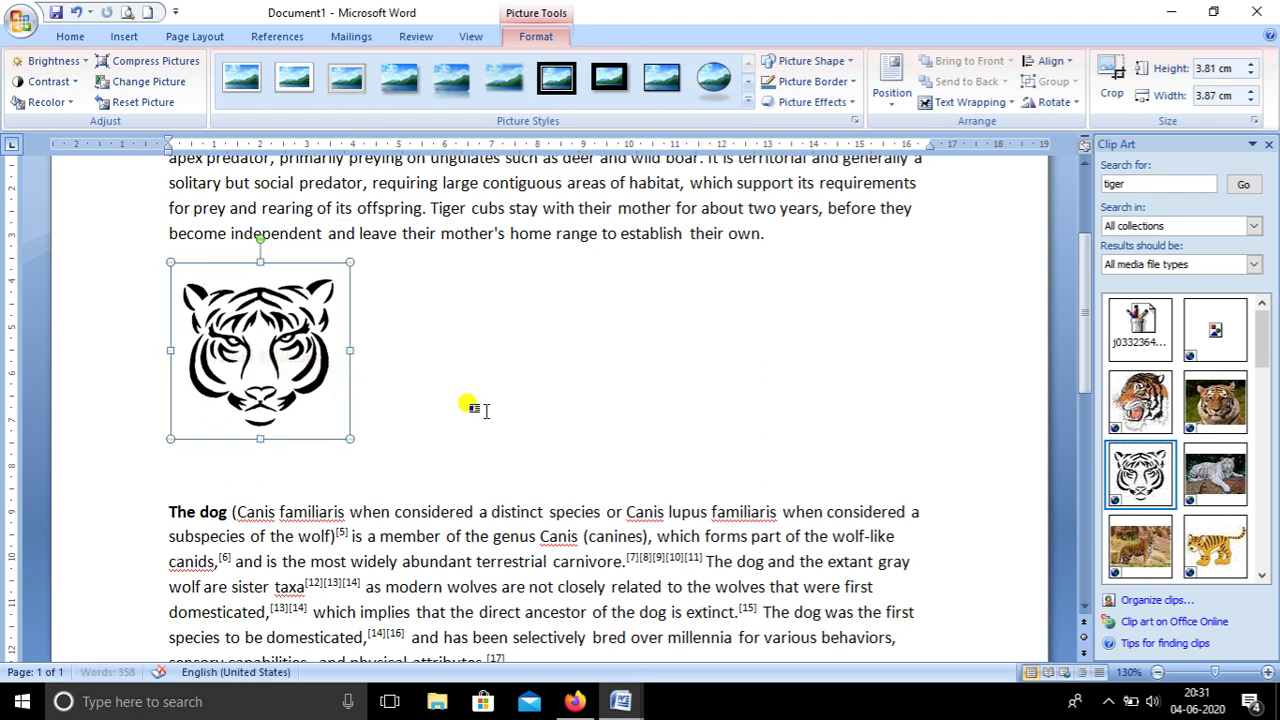
scroll(480, 400, "down", 2)
scroll(482, 405, "down", 1)
scroll(172, 333, "down", 1)
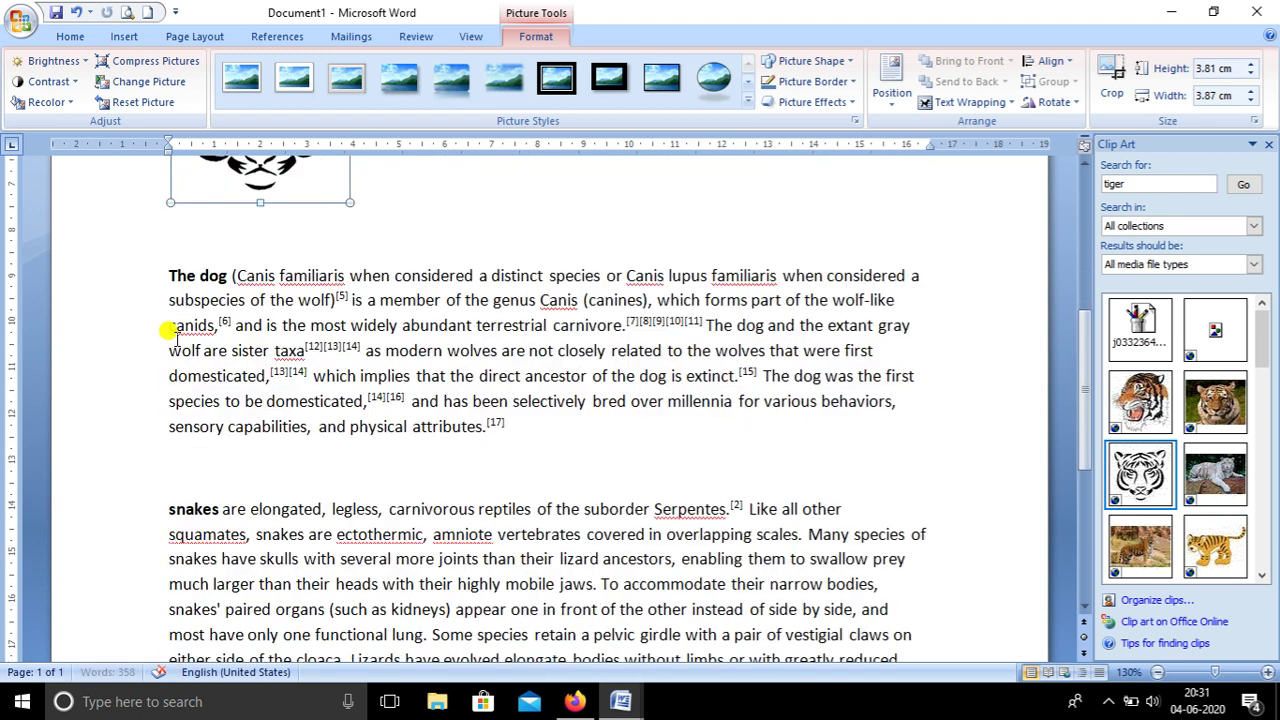
Step: Add an empty line after the dog paragraph and search Clip Art for 'dog'
left_click(558, 420)
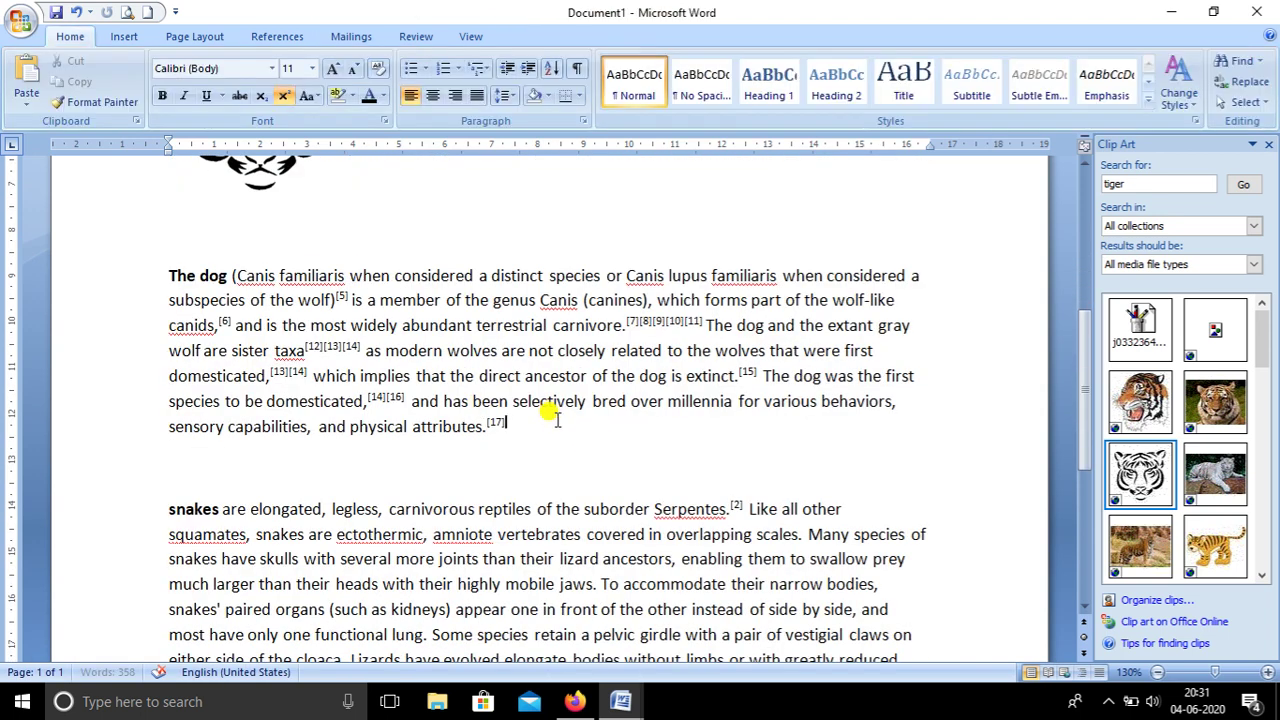
key("Return")
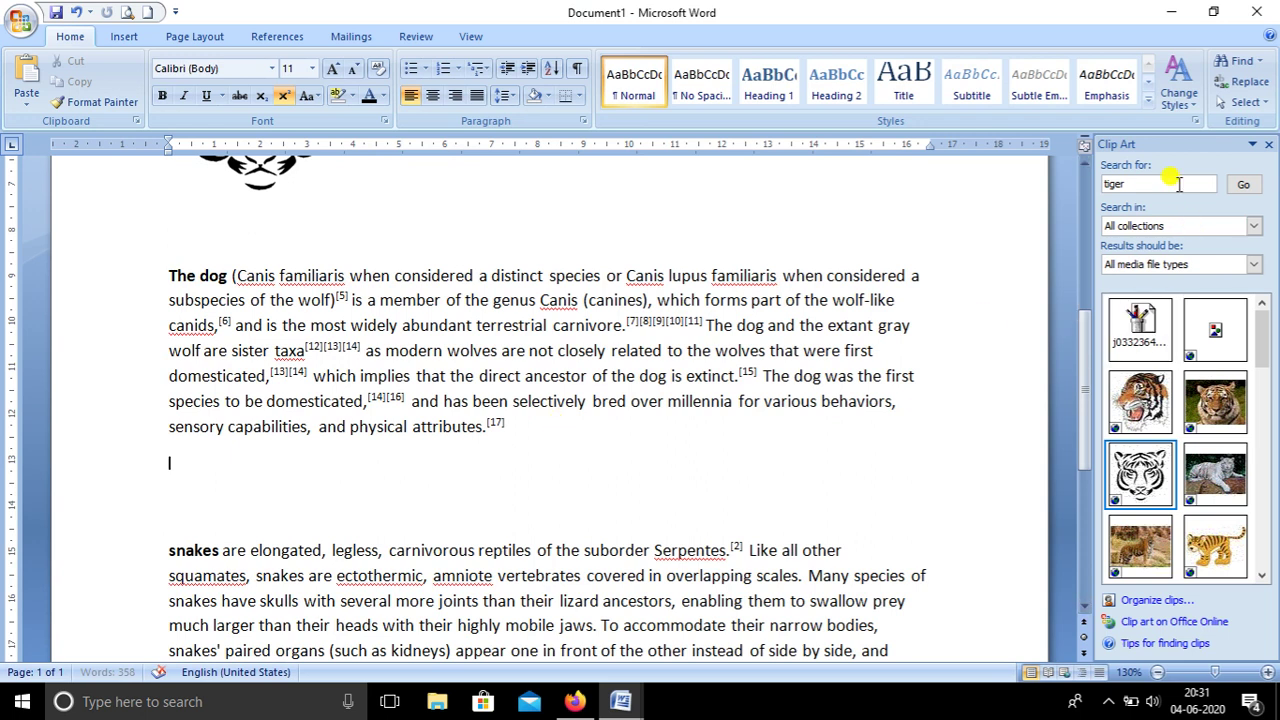
left_click(1175, 182)
key("BackSpace")
key("BackSpace")
key("BackSpace")
type("dog")
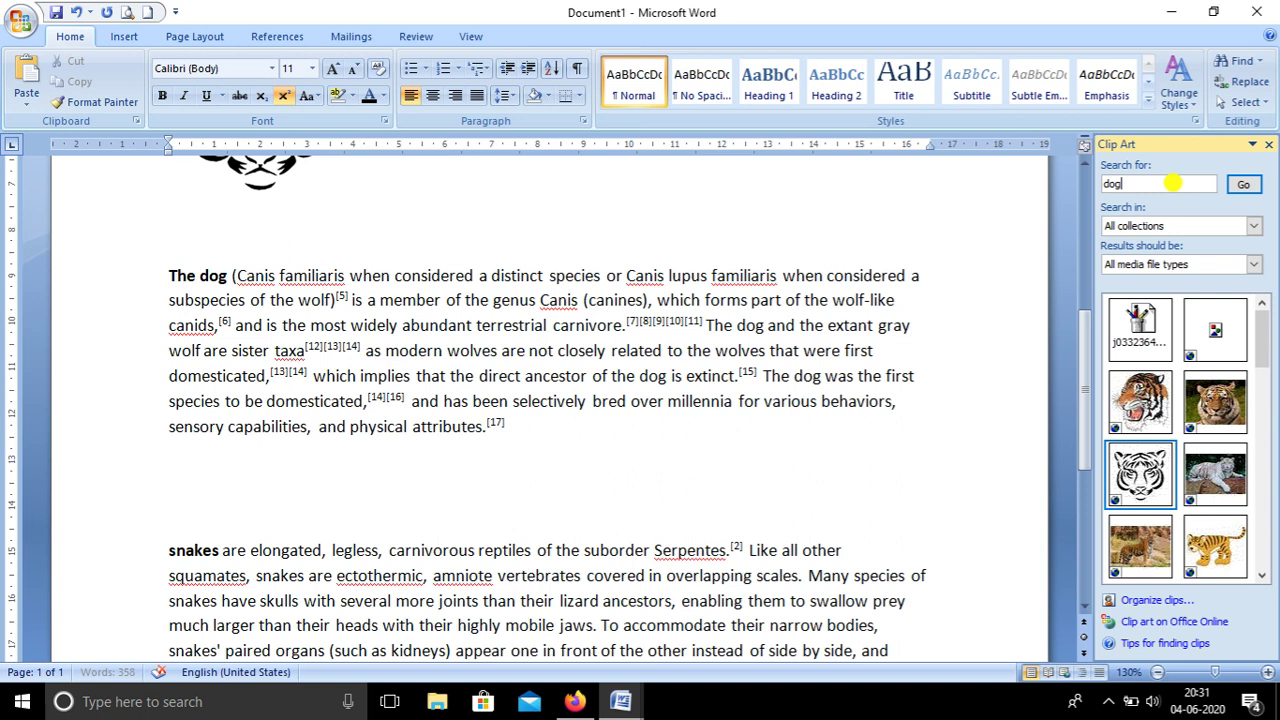
left_click(1245, 187)
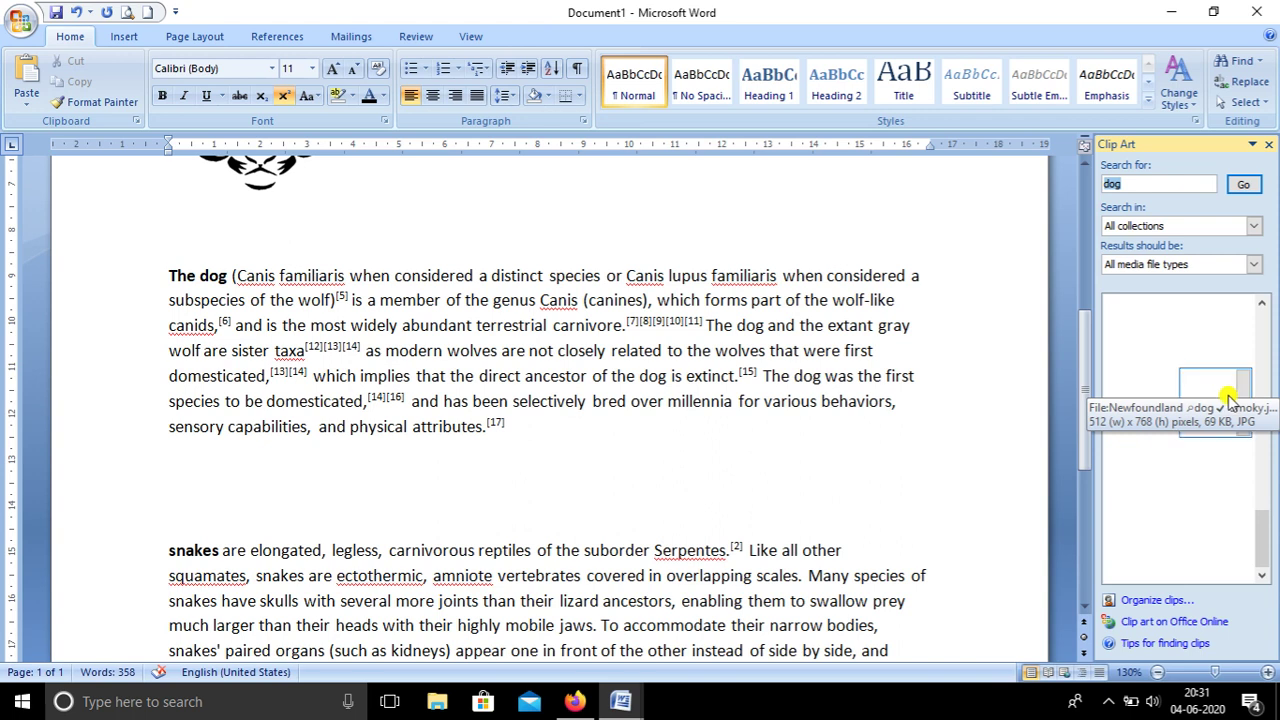
scroll(1228, 398, "up", 3)
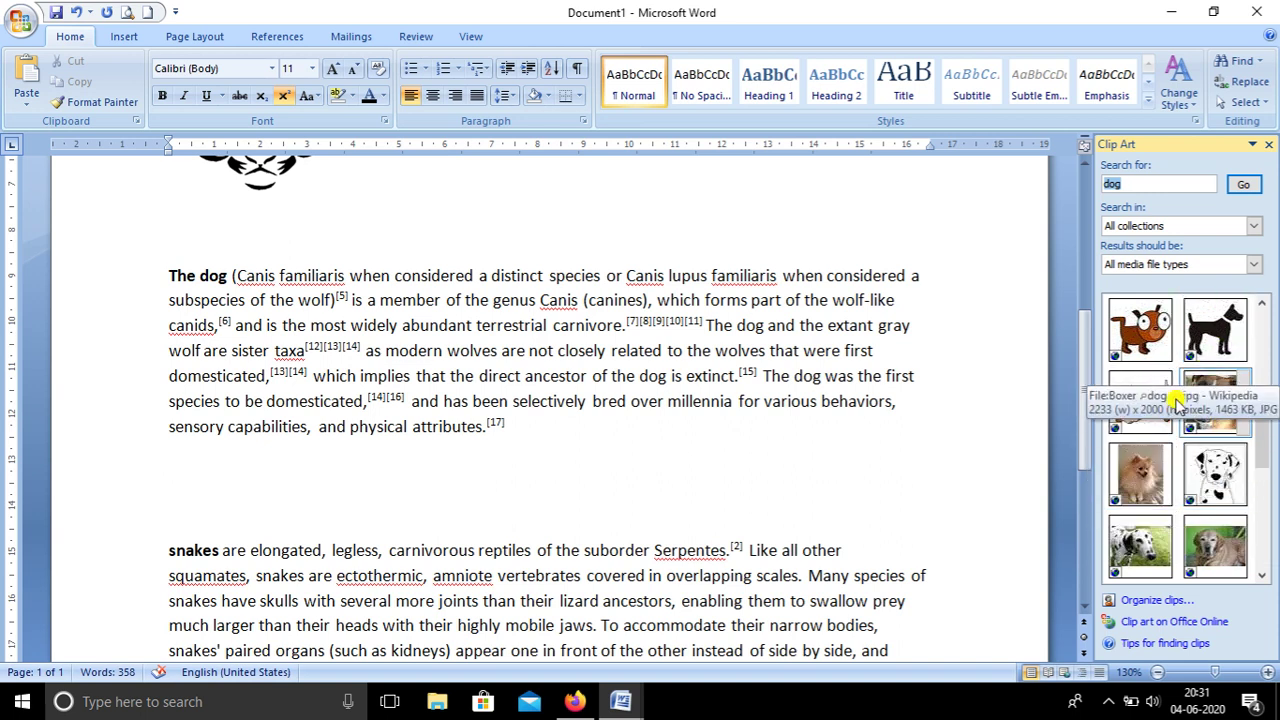
Step: Place the running cartoon dog below the dog paragraph, shrunk to 2.84 × 3.87 cm
left_click_drag(1117, 405, 264, 470)
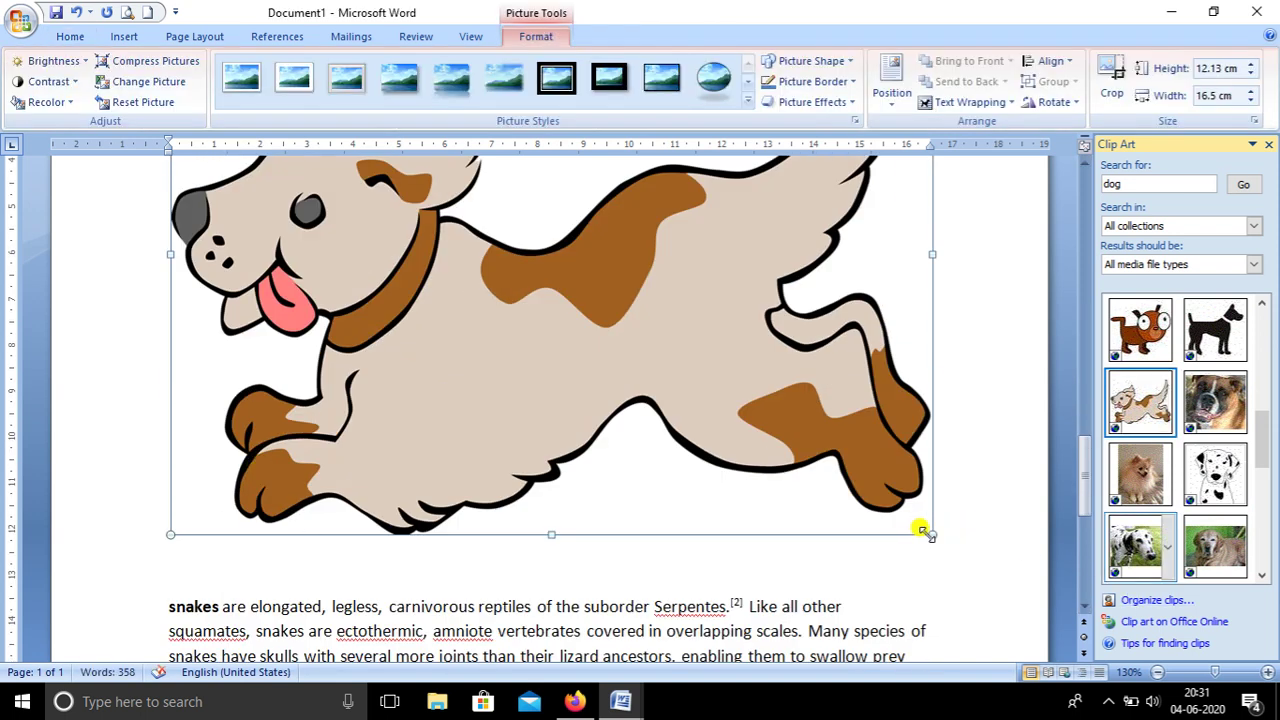
left_click_drag(921, 529, 294, 229)
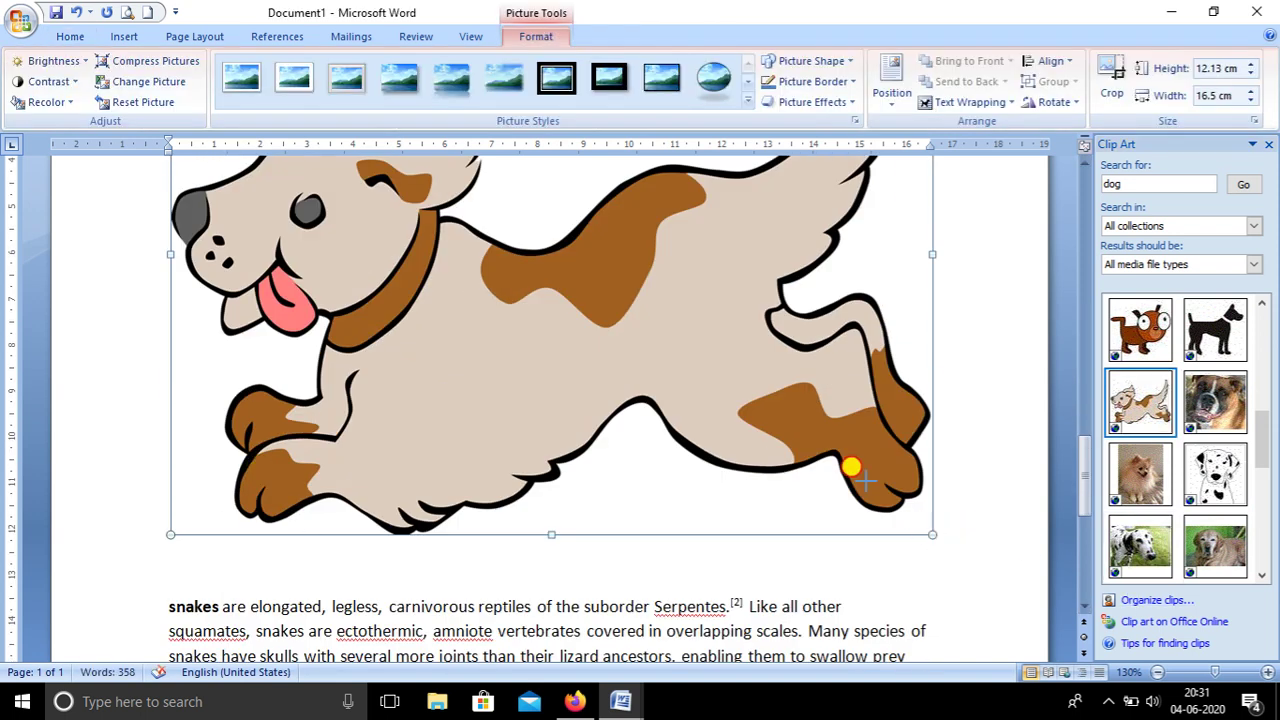
scroll(424, 318, "up", 5)
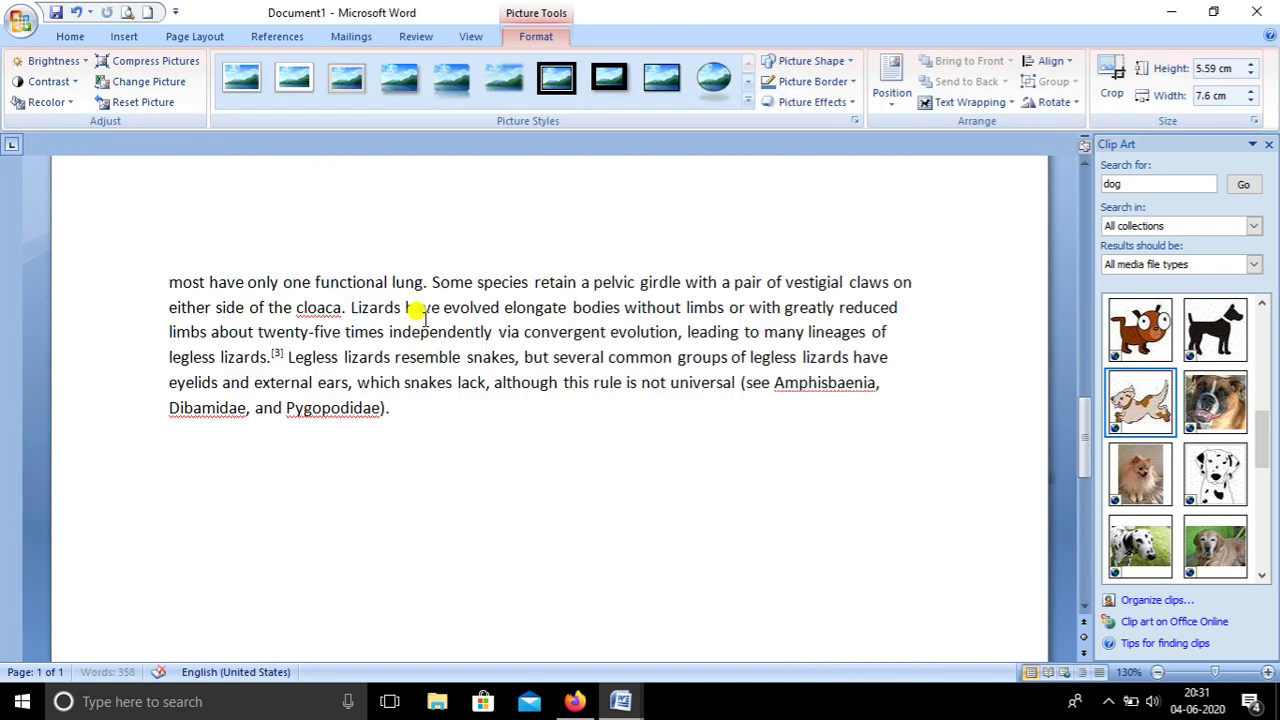
scroll(424, 318, "up", 3)
scroll(424, 318, "up", 3)
scroll(424, 318, "up", 2)
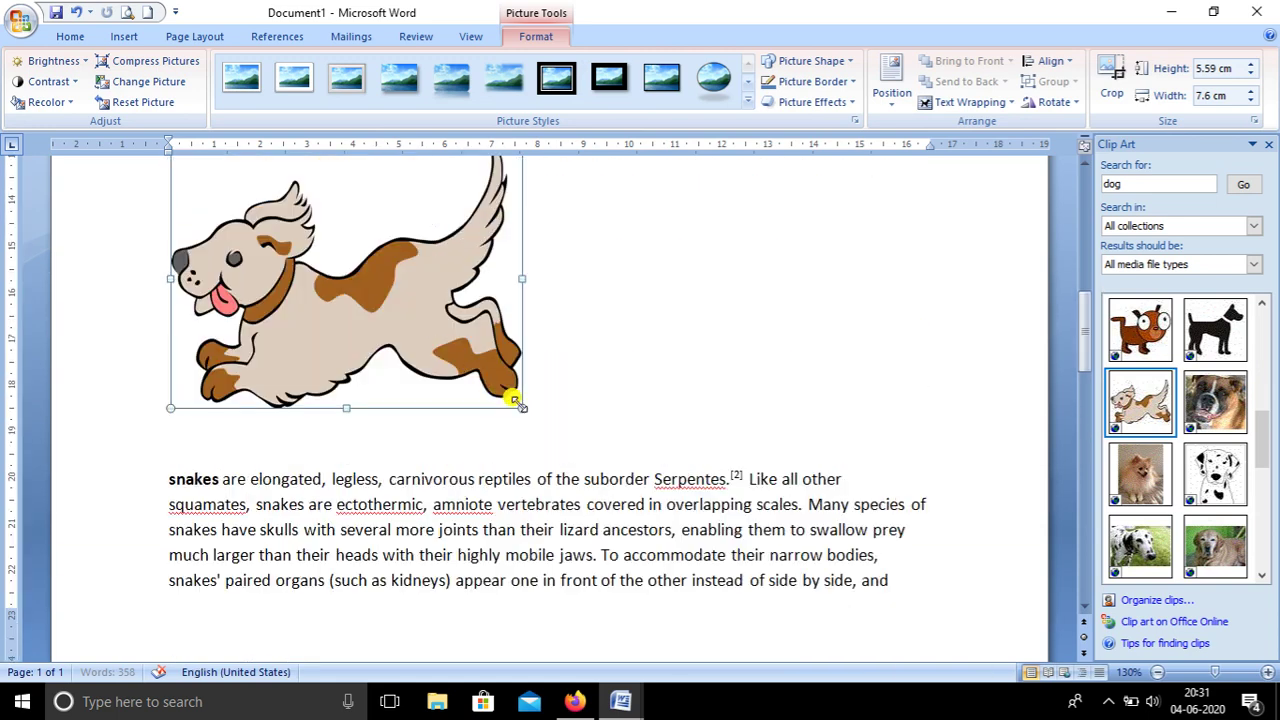
left_click_drag(522, 408, 350, 281)
scroll(440, 360, "up", 3)
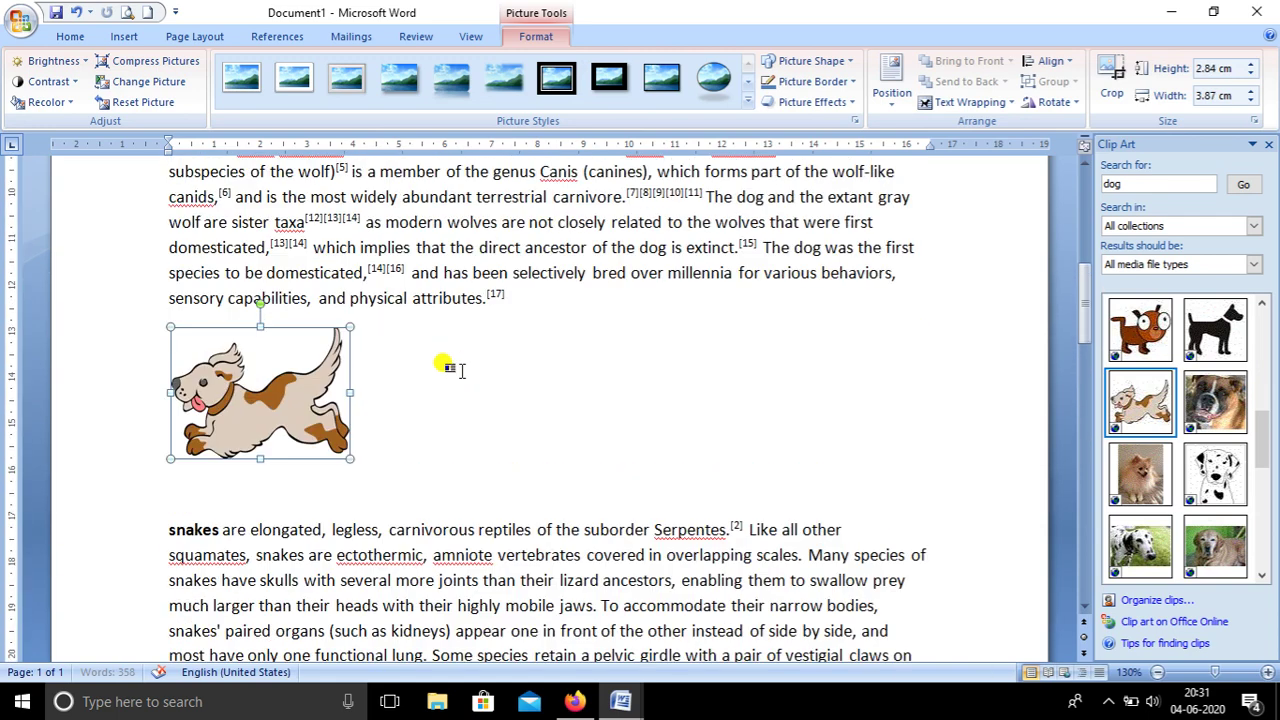
scroll(449, 366, "up", 3)
scroll(449, 366, "up", 3)
scroll(456, 365, "down", 2)
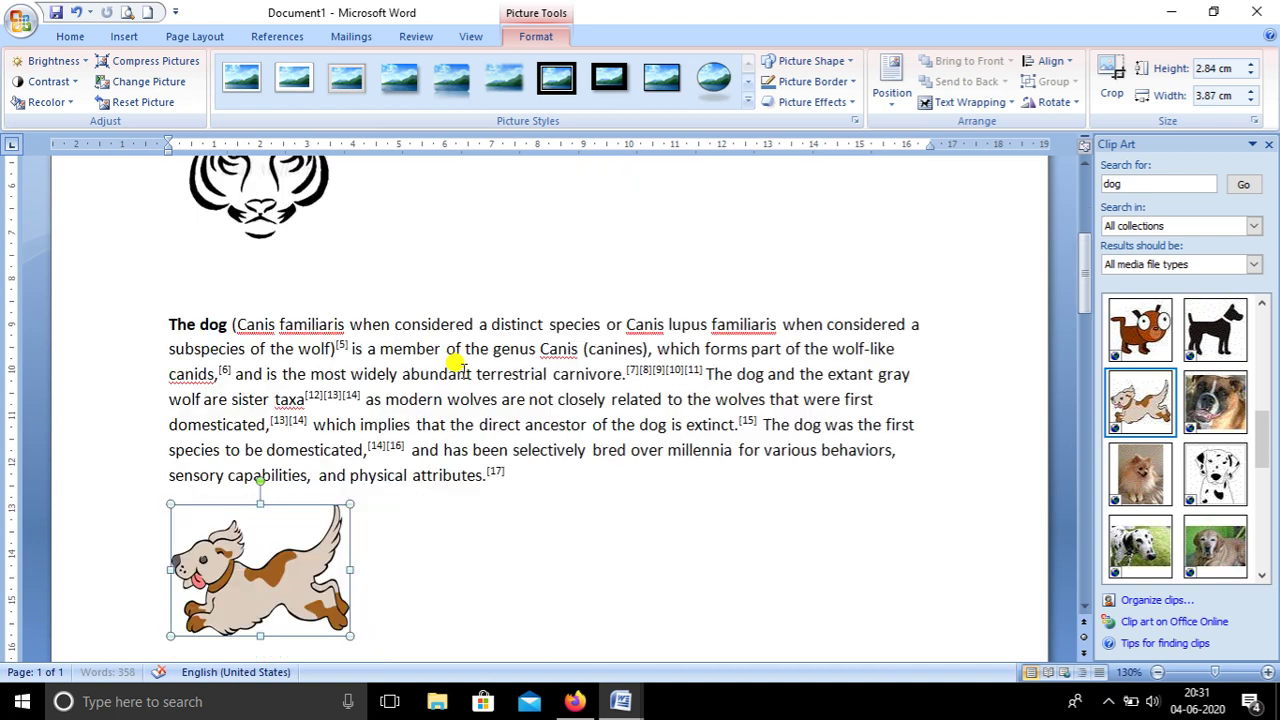
scroll(450, 366, "down", 3)
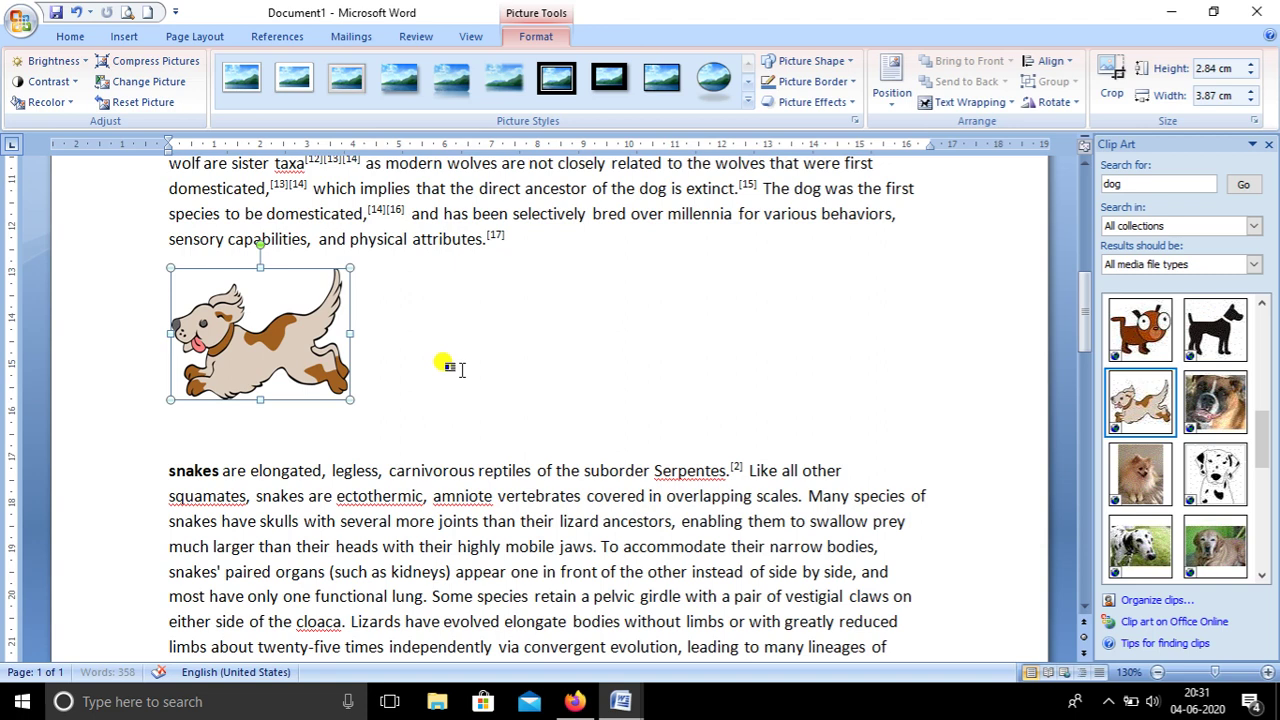
scroll(452, 366, "down", 1)
scroll(452, 364, "up", 2)
scroll(452, 364, "up", 8)
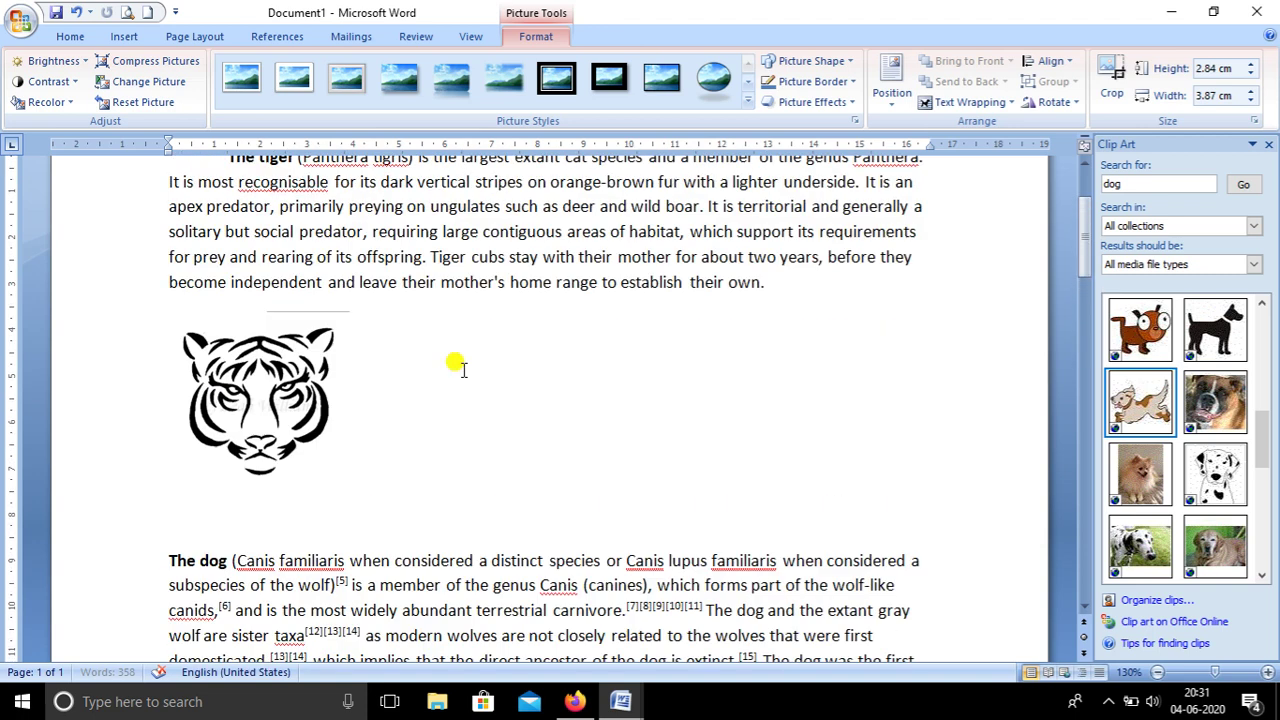
scroll(452, 364, "down", 1)
Step: Compare the tiger and dog picture sizes, then deselect the picture
left_click(254, 314)
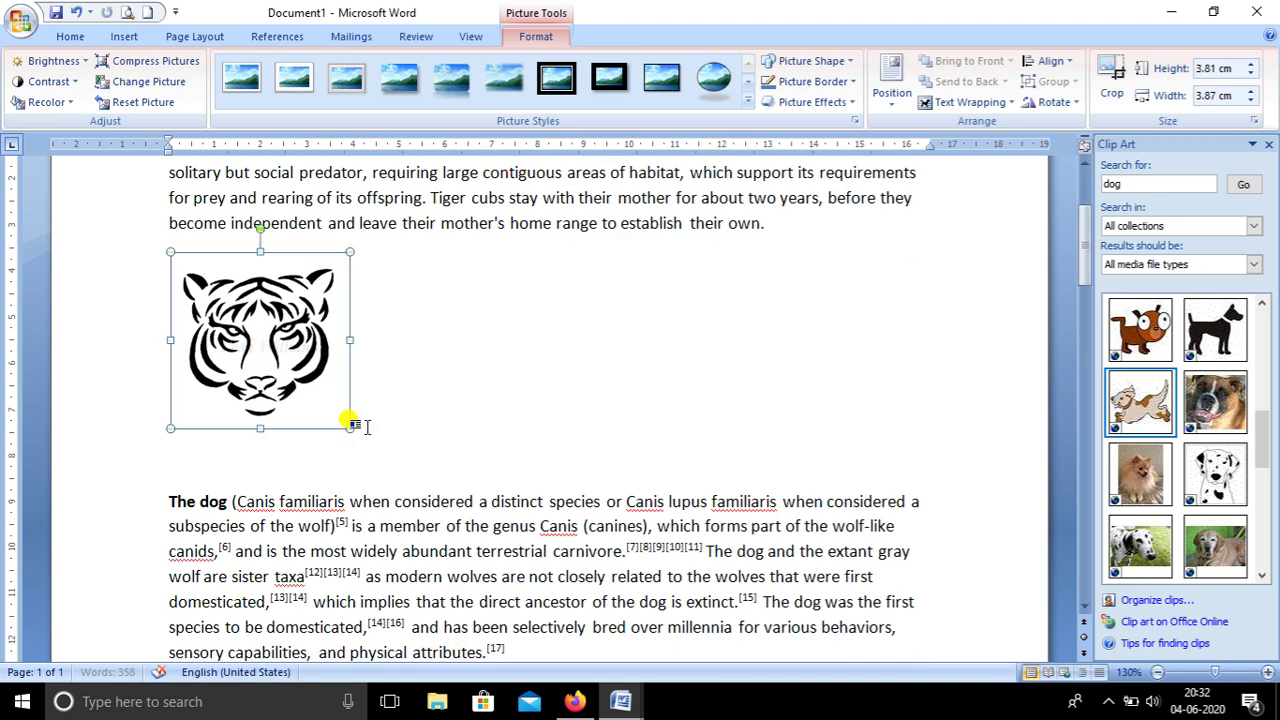
scroll(491, 437, "down", 2)
scroll(304, 413, "down", 4)
left_click(287, 398)
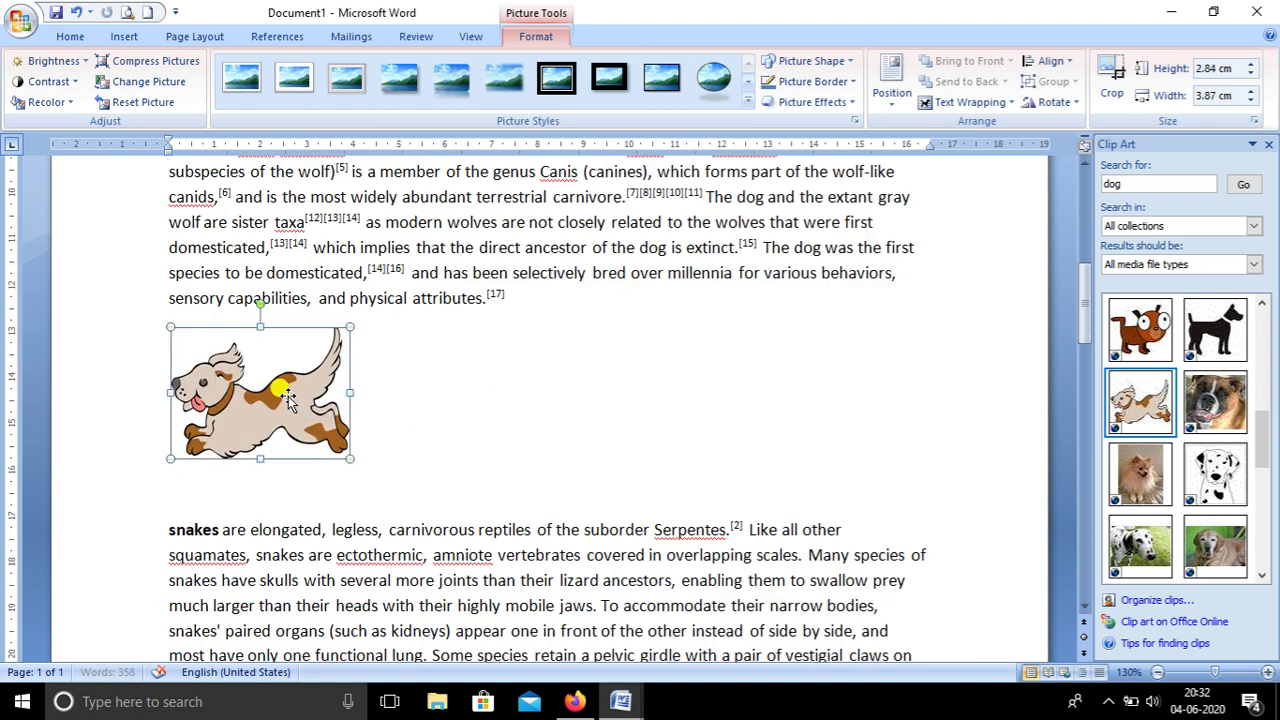
scroll(287, 398, "down", 3)
scroll(287, 392, "down", 1)
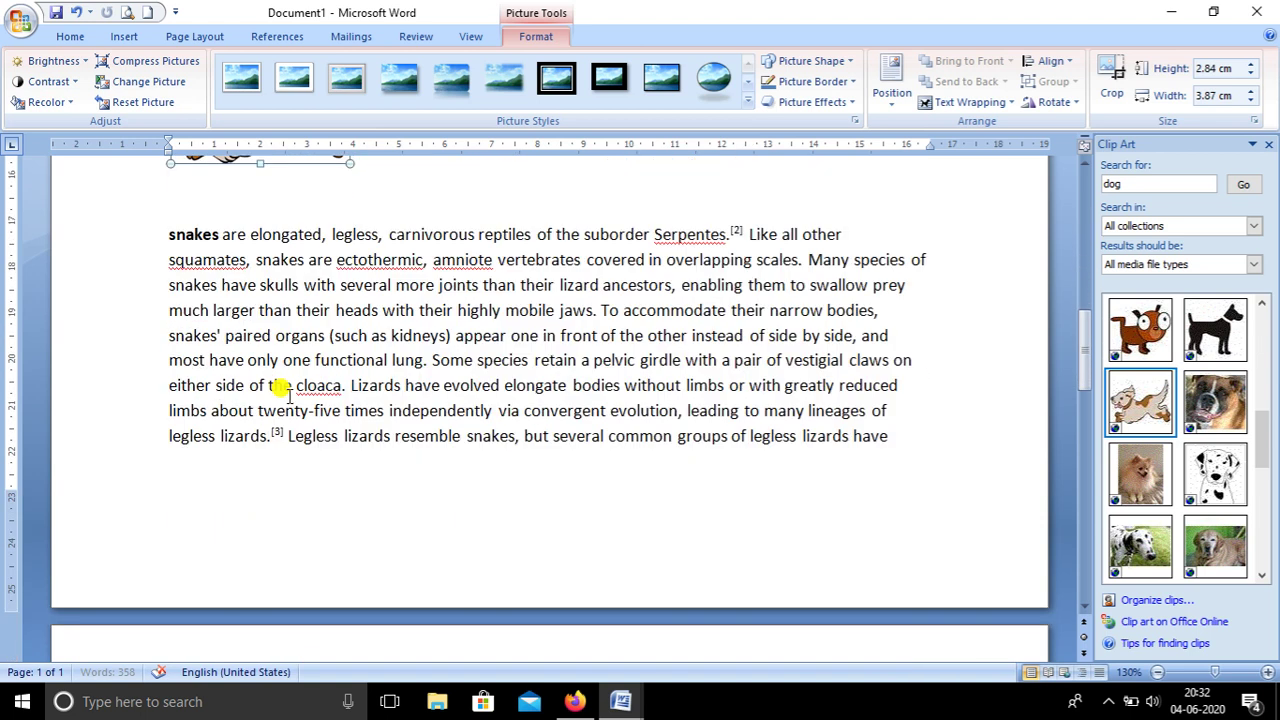
scroll(287, 392, "up", 1)
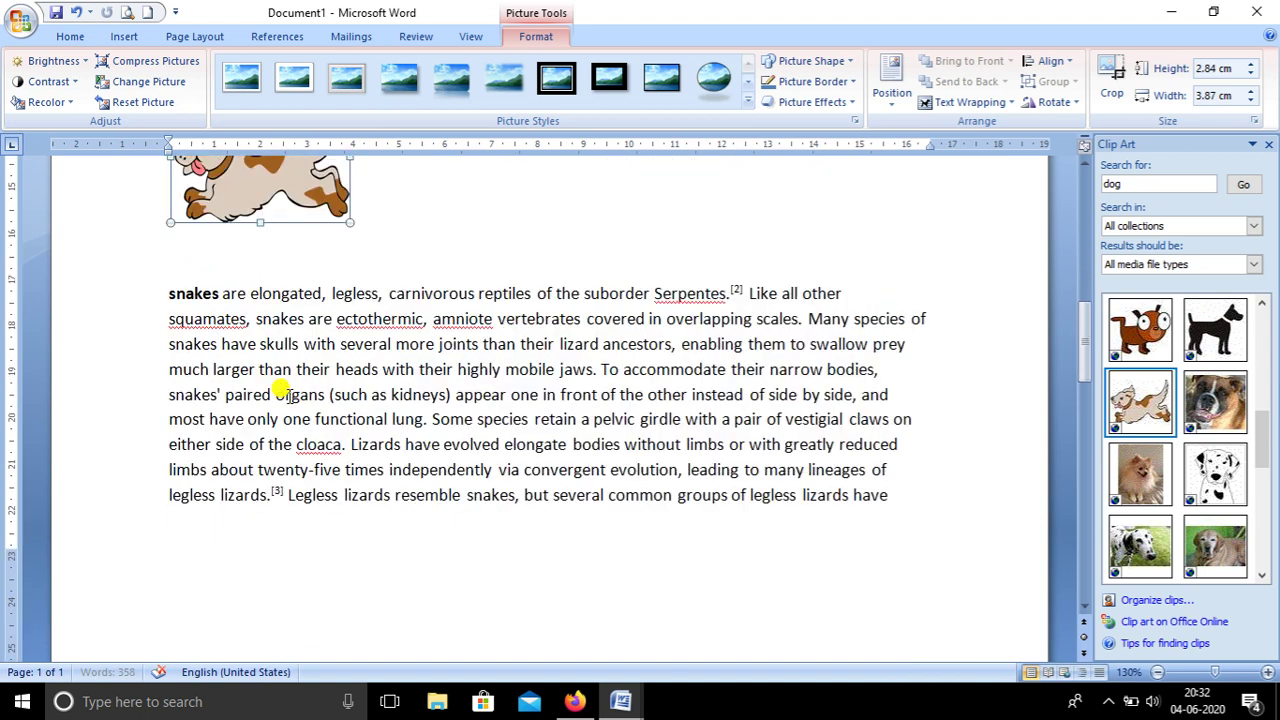
left_click(905, 483)
Step: Add an empty line after the snakes paragraph and clear 'dog' from the Clip Art search box
scroll(910, 485, "down", 2)
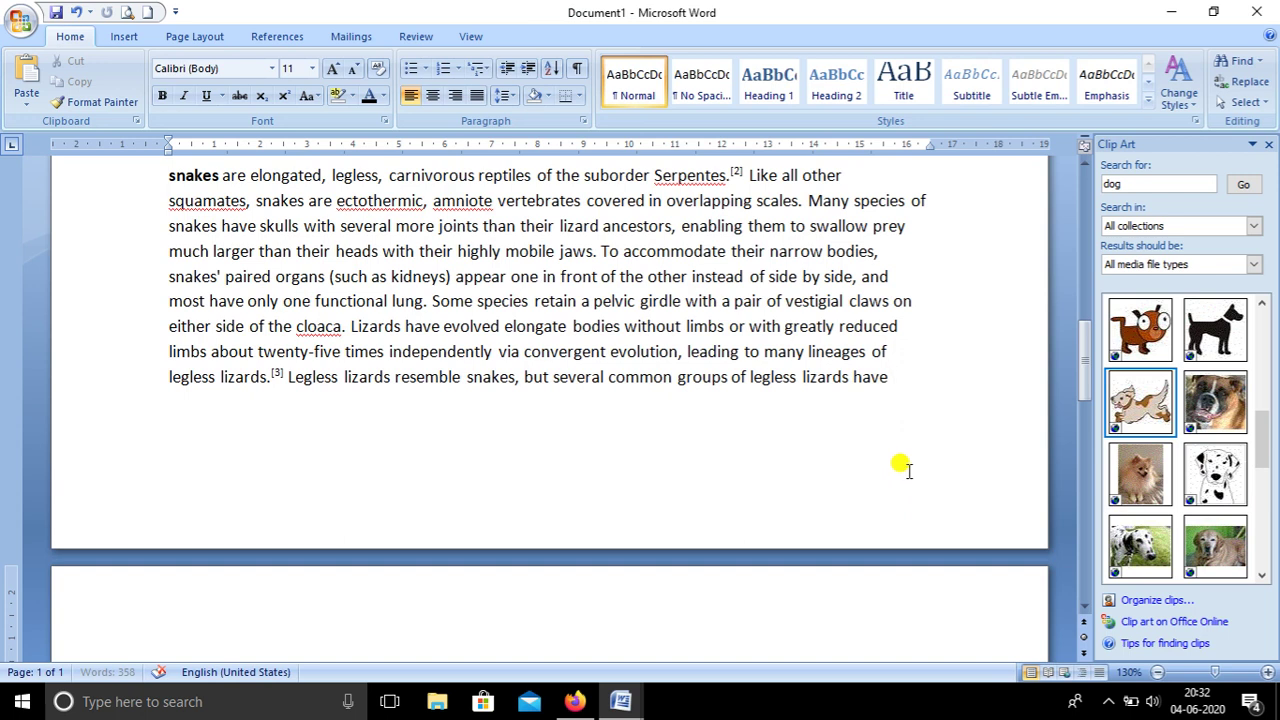
scroll(905, 468, "down", 3)
scroll(905, 468, "down", 2)
scroll(905, 468, "up", 4)
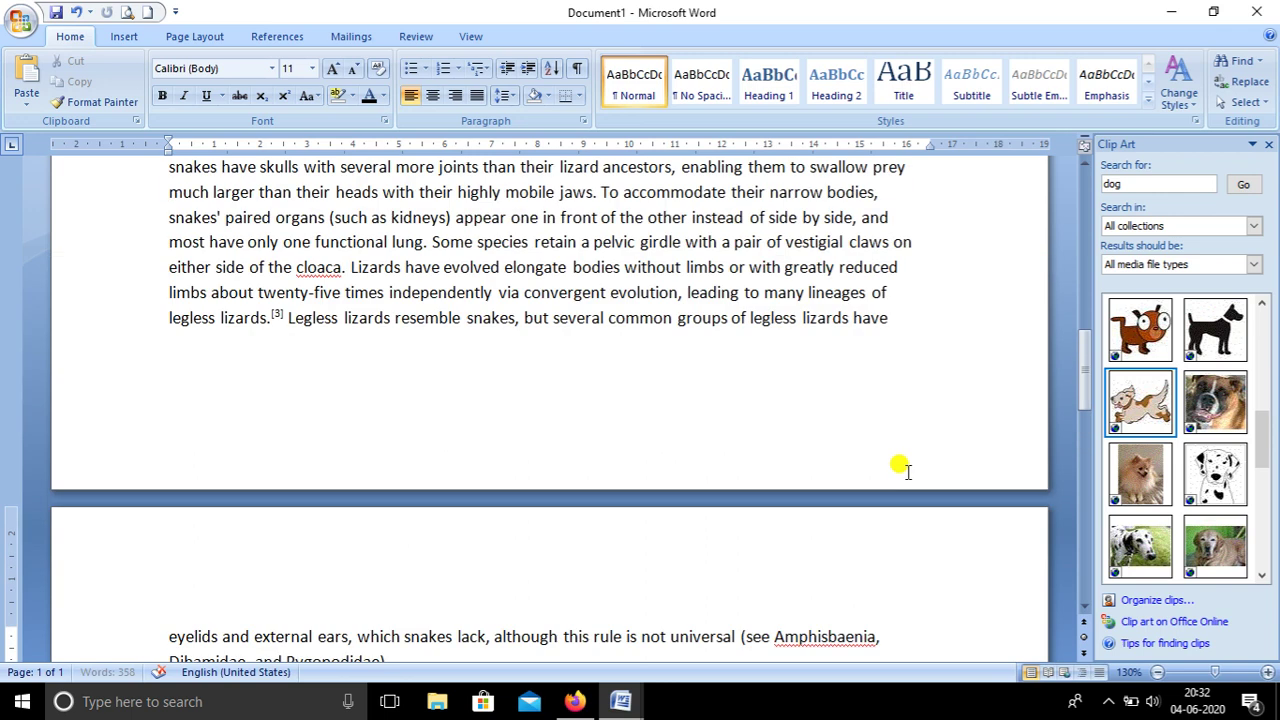
scroll(905, 468, "down", 3)
scroll(905, 468, "down", 2)
left_click(400, 366)
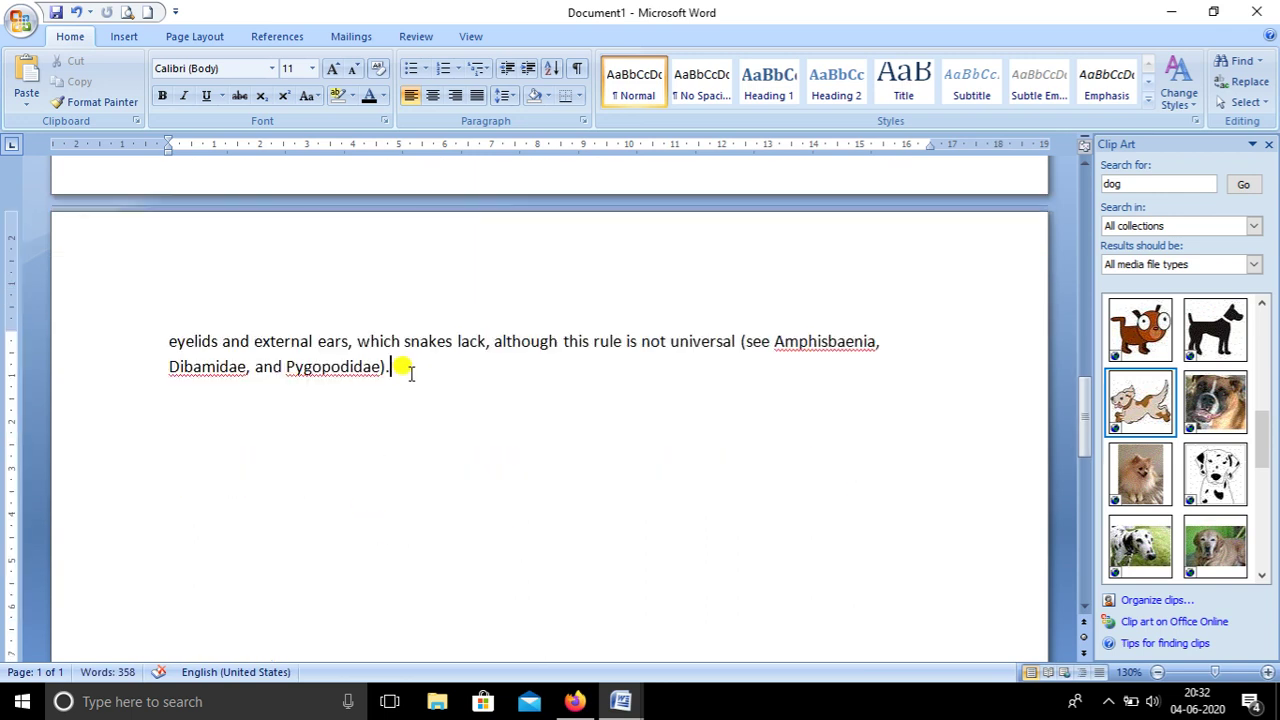
key("Return")
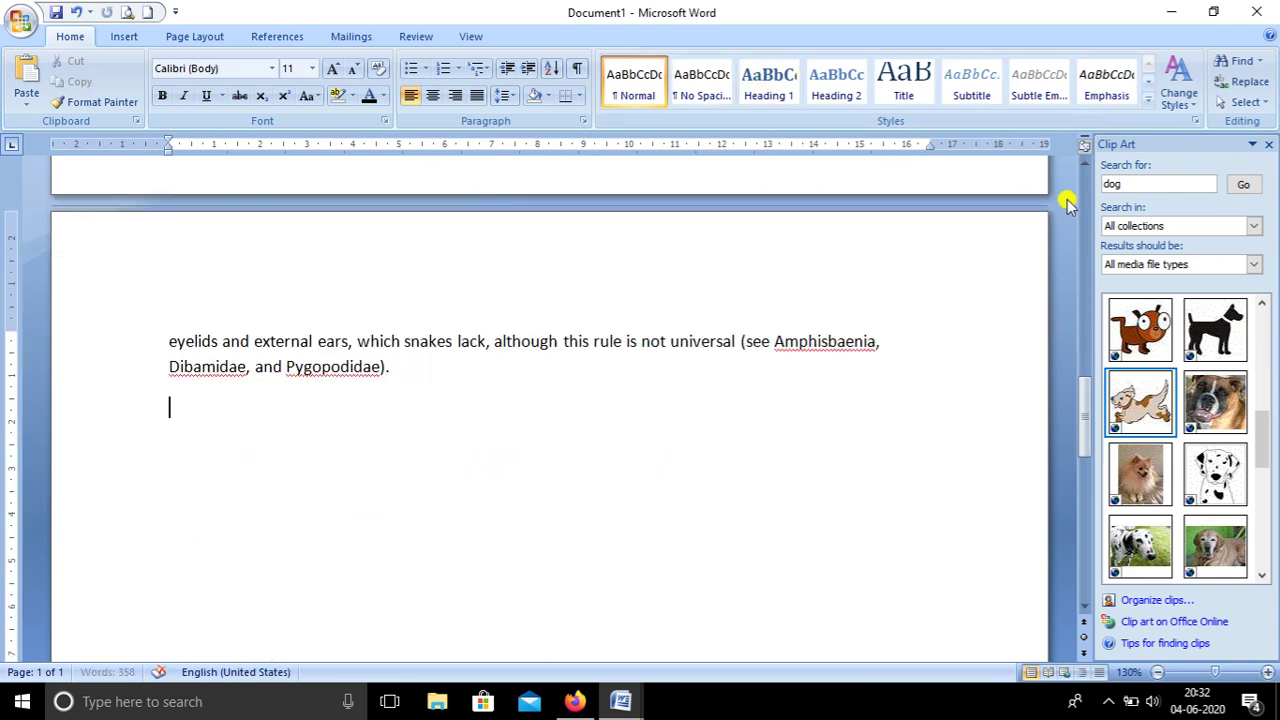
double_click(1140, 184)
key("BackSpace")
type("snake")
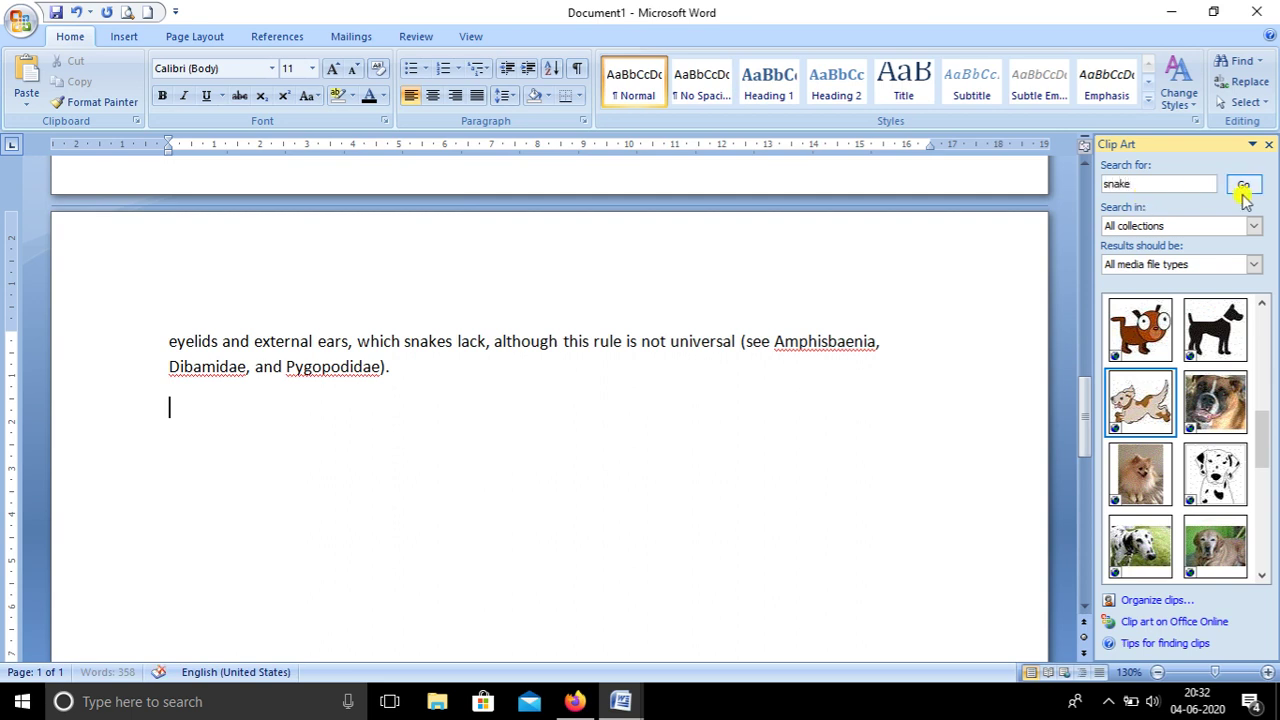
Step: Search Clip Art for 'snake' and insert the golden snake clip
left_click(1245, 182)
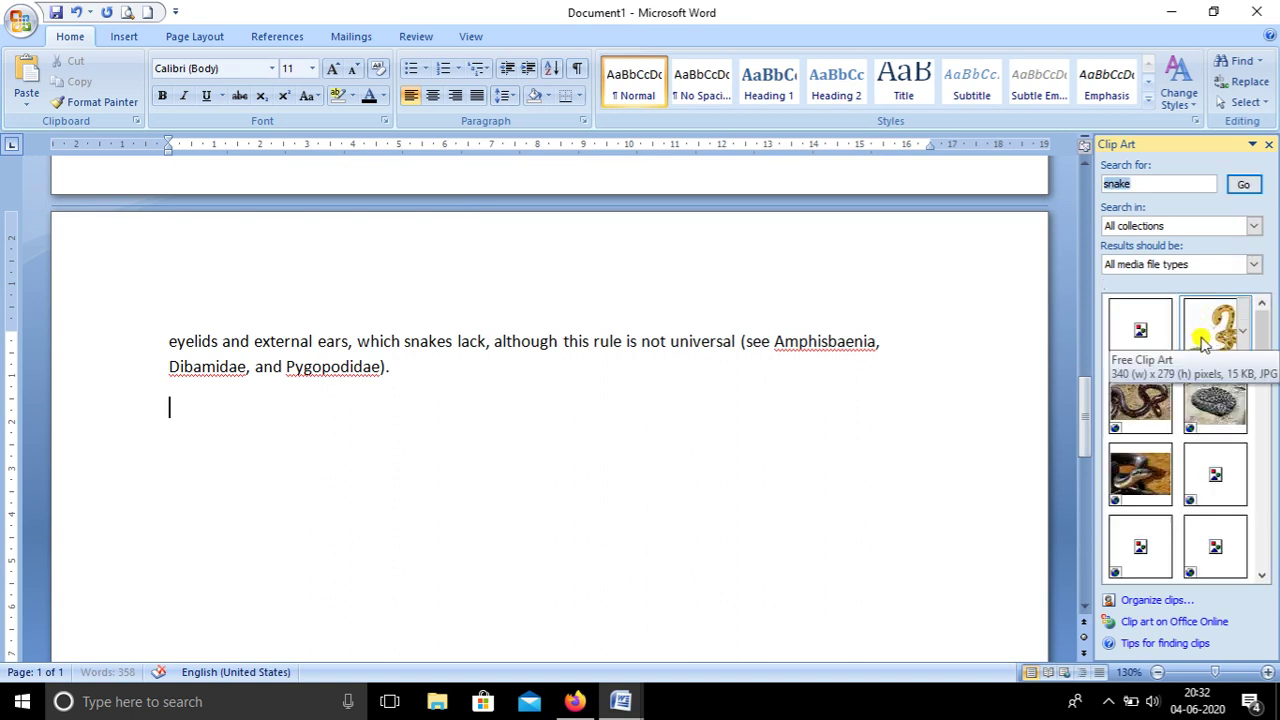
scroll(1215, 480, "down", 2)
scroll(1205, 440, "down", 2)
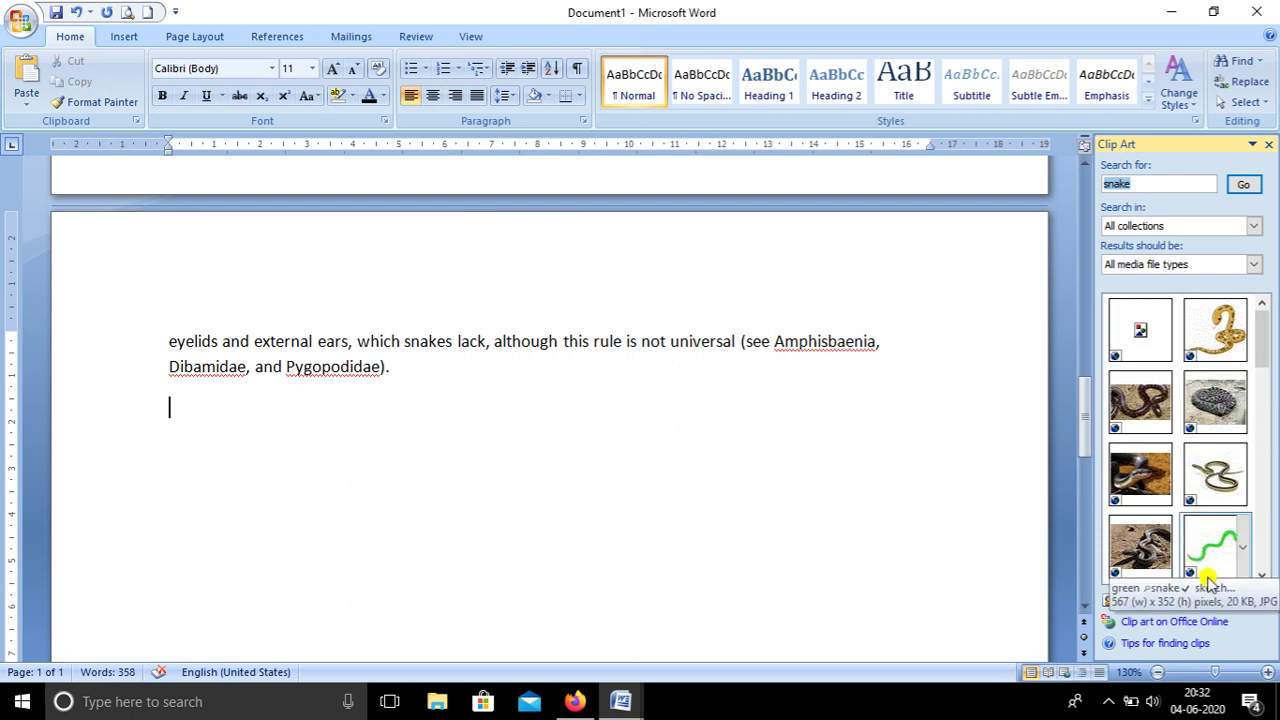
scroll(1203, 423, "down", 2)
scroll(1206, 432, "down", 2)
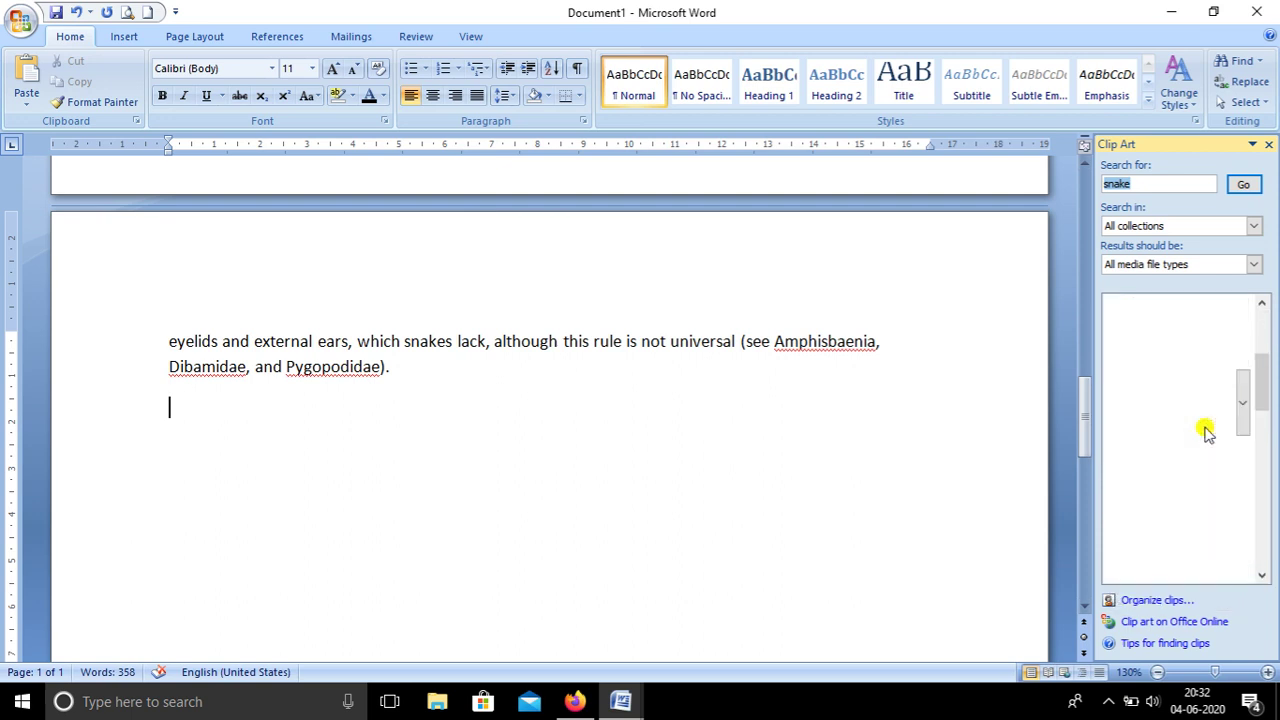
scroll(1207, 432, "up", 3)
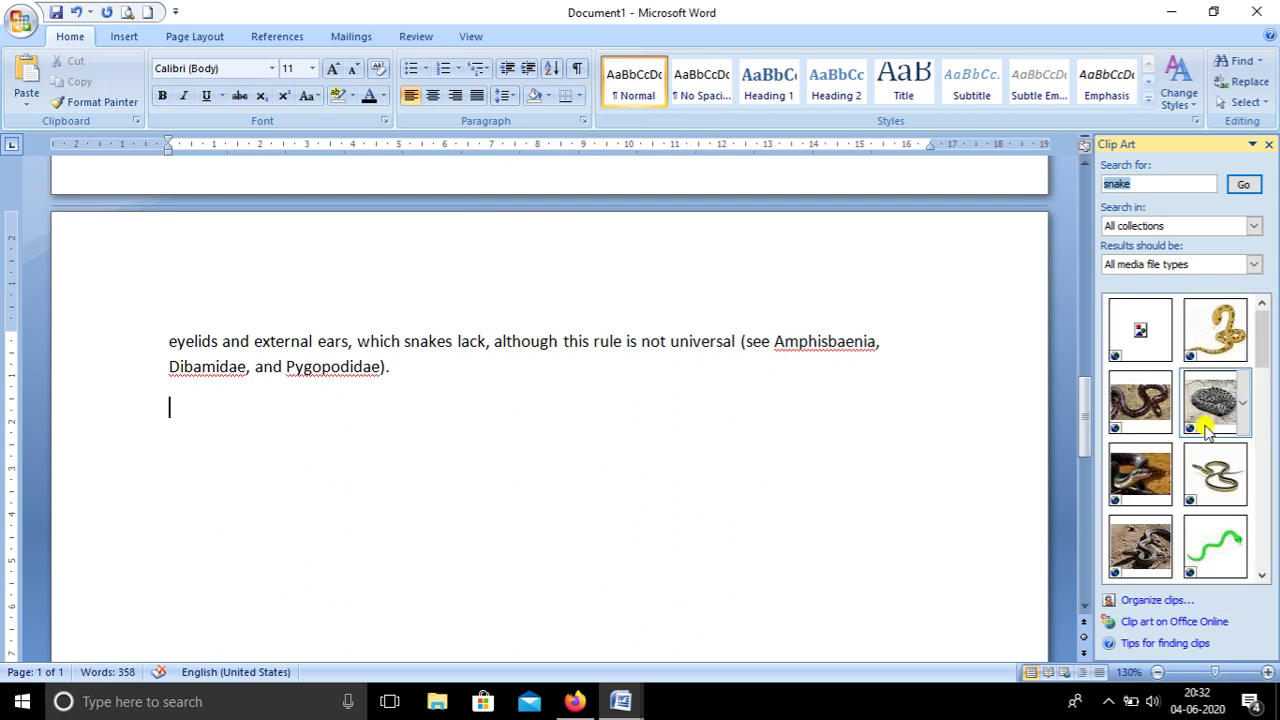
left_click(1220, 340)
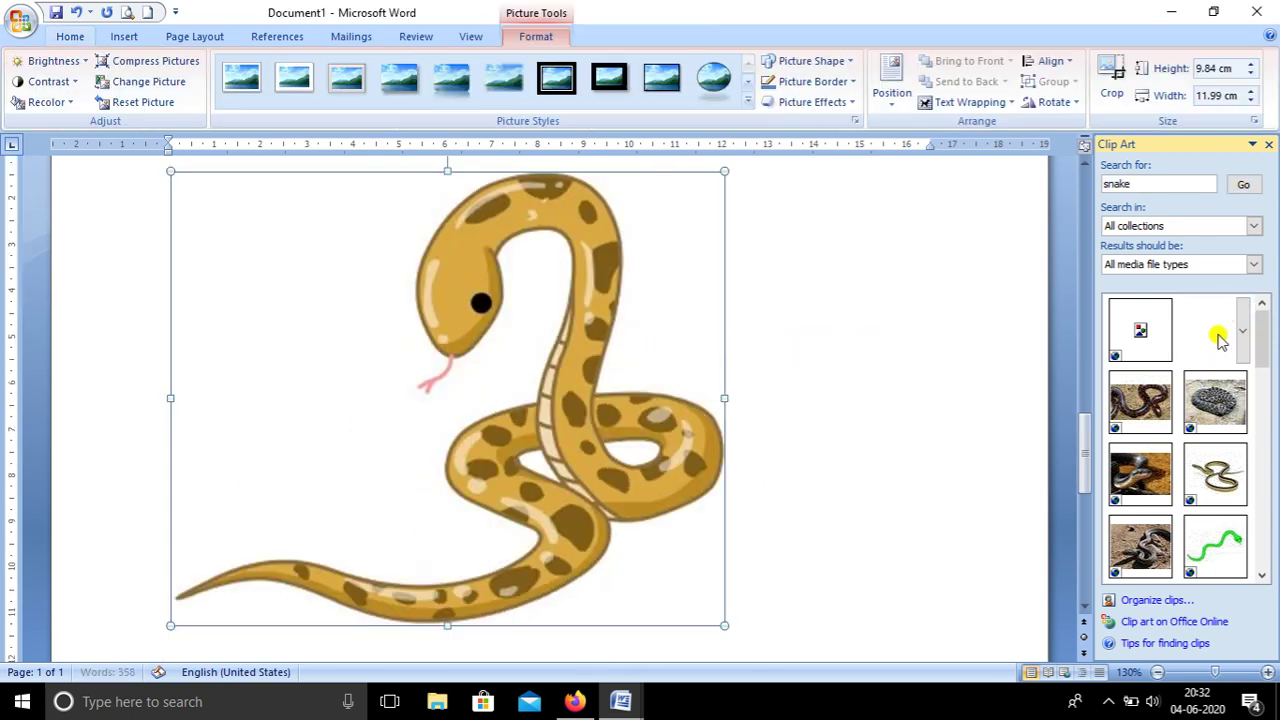
Step: Shrink the snake picture to about 3.24 × 2.66 cm
left_click_drag(718, 622, 320, 268)
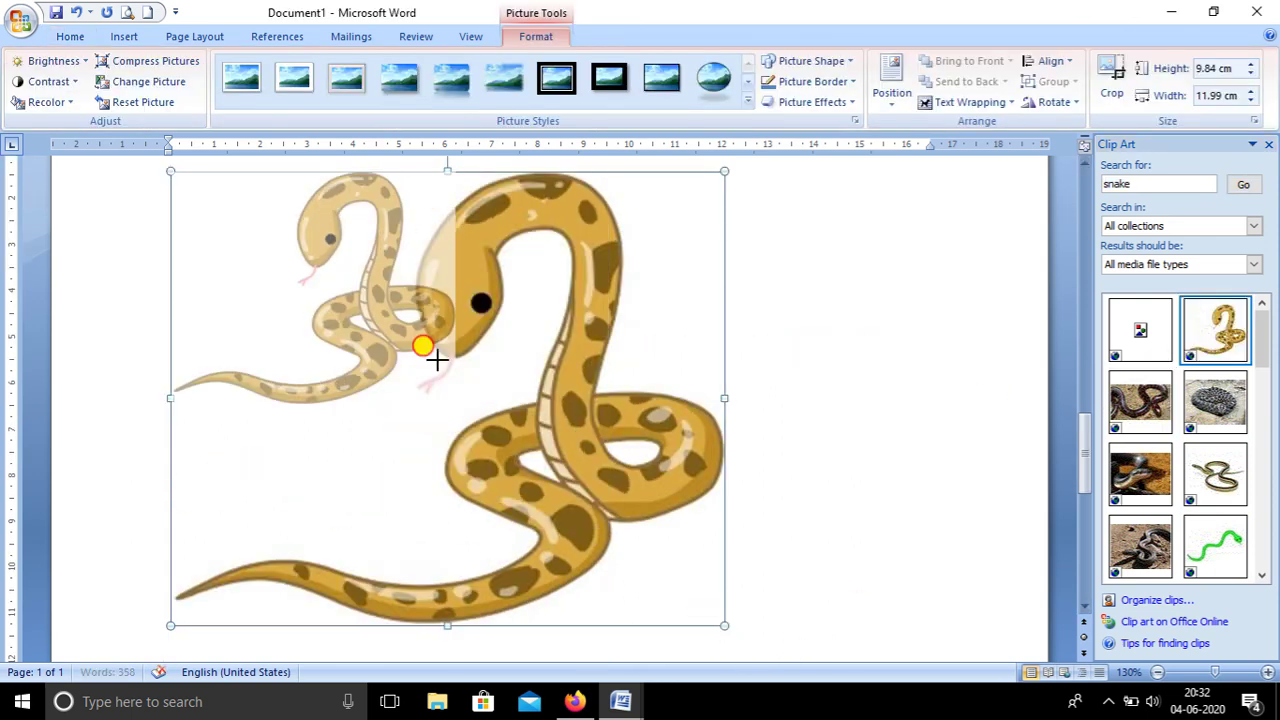
scroll(480, 345, "up", 5)
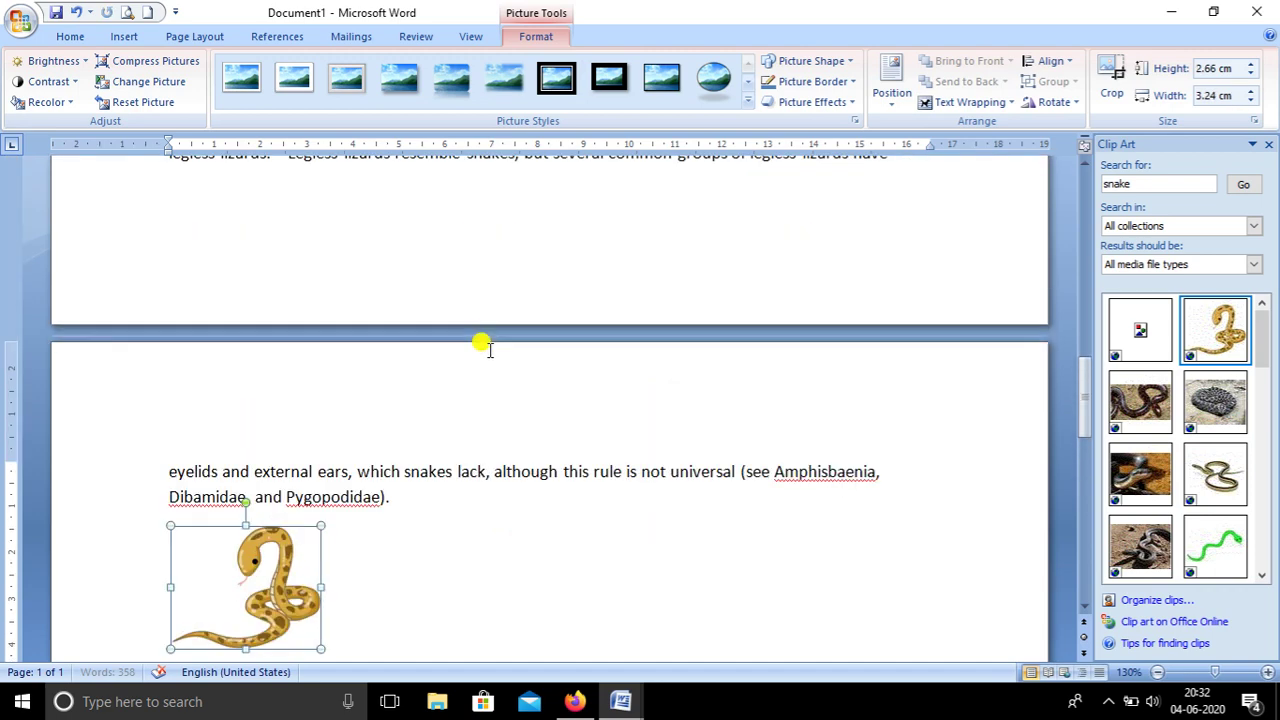
scroll(483, 343, "up", 5)
scroll(483, 343, "up", 5)
scroll(484, 342, "up", 5)
scroll(484, 342, "down", 2)
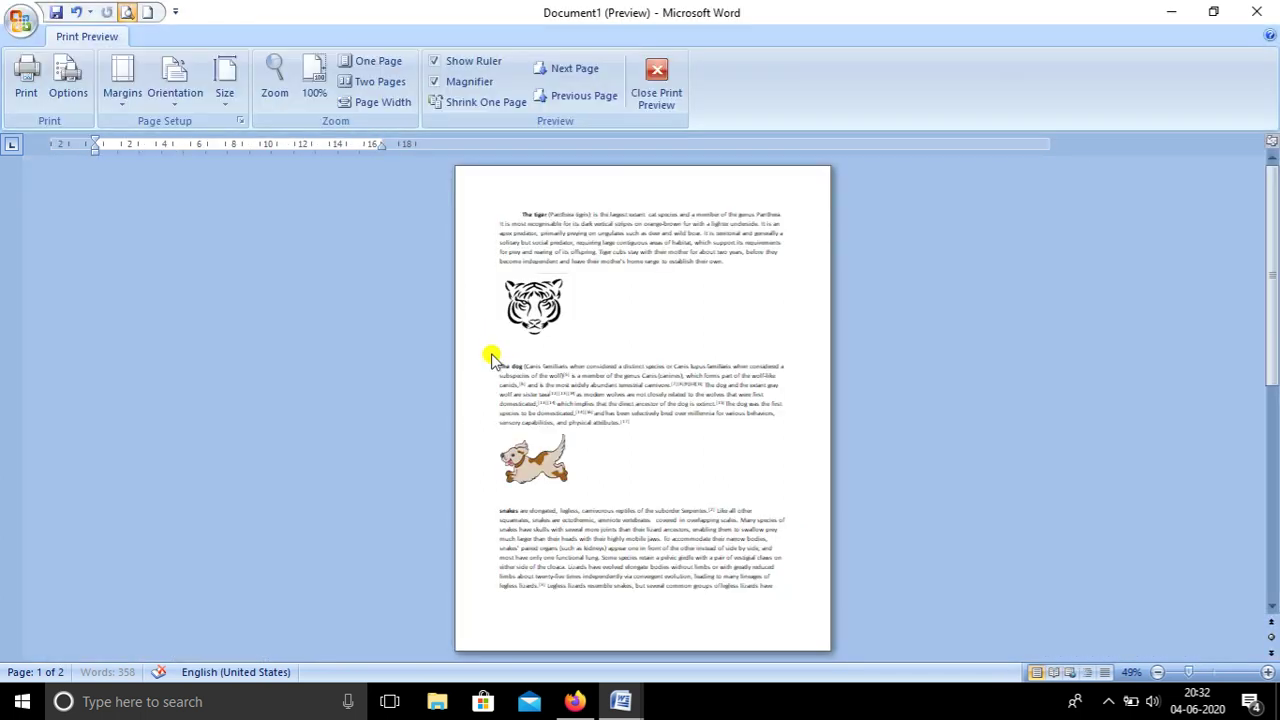
scroll(600, 368, "down", 3)
scroll(600, 368, "up", 3)
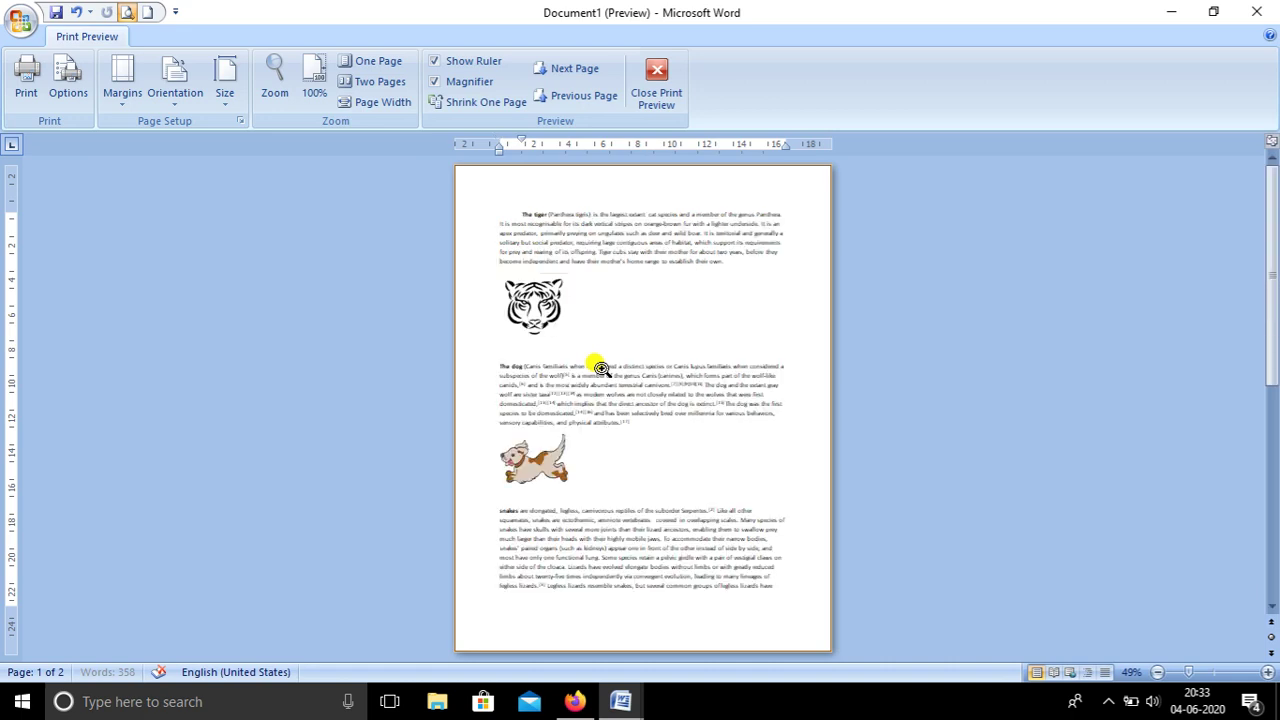
scroll(704, 438, "down", 3)
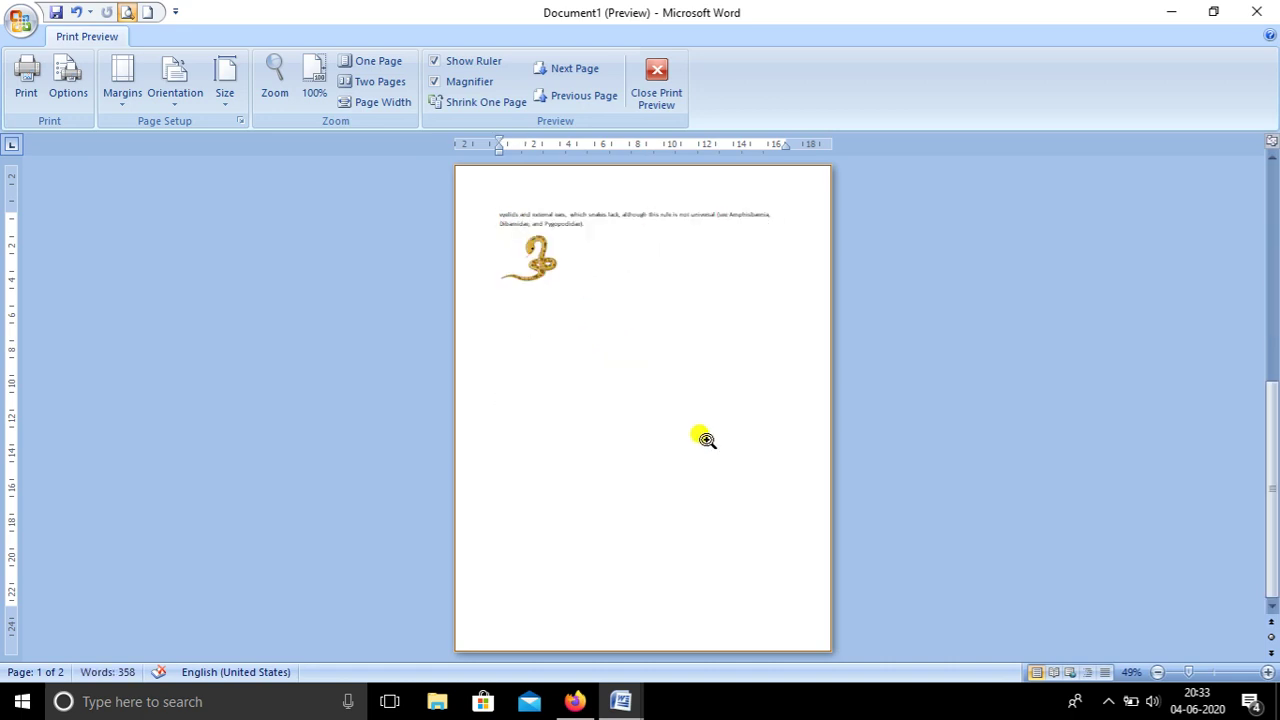
scroll(704, 438, "up", 3)
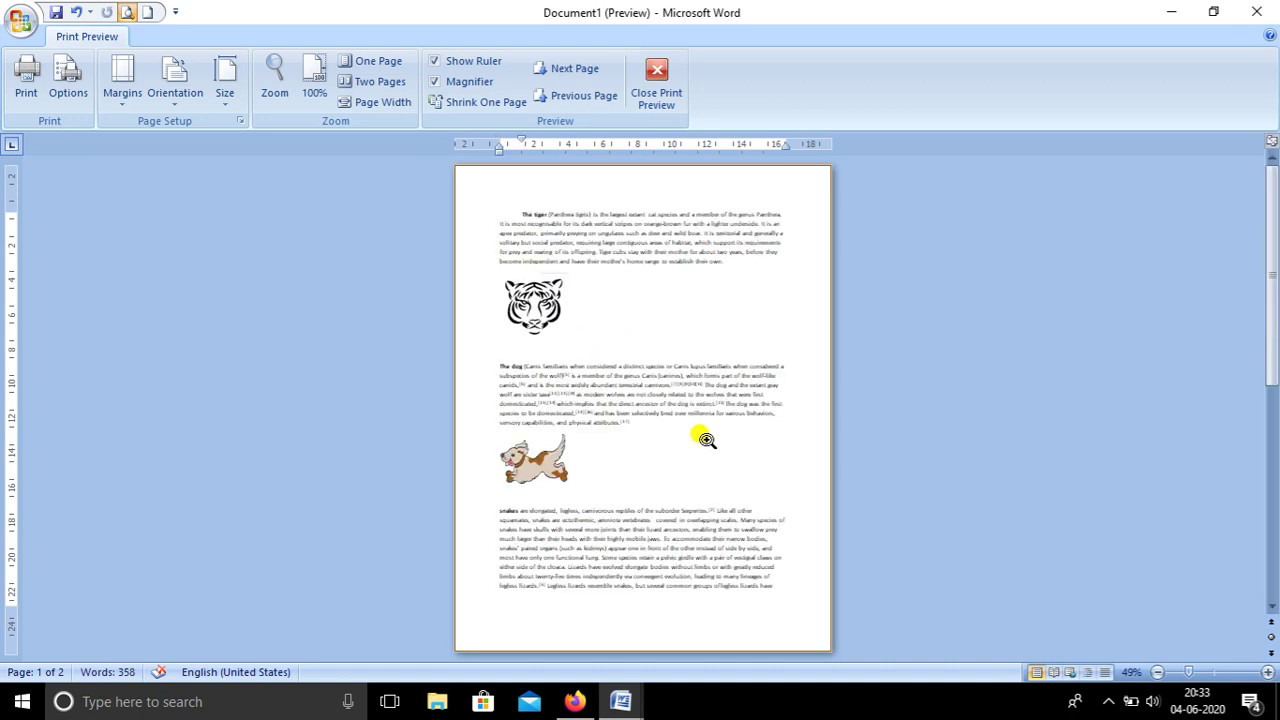
left_click(654, 86)
Step: Return to the top of the document, show the Insert ribbon, and put focus in the Clip Art search box
scroll(565, 366, "up", 2)
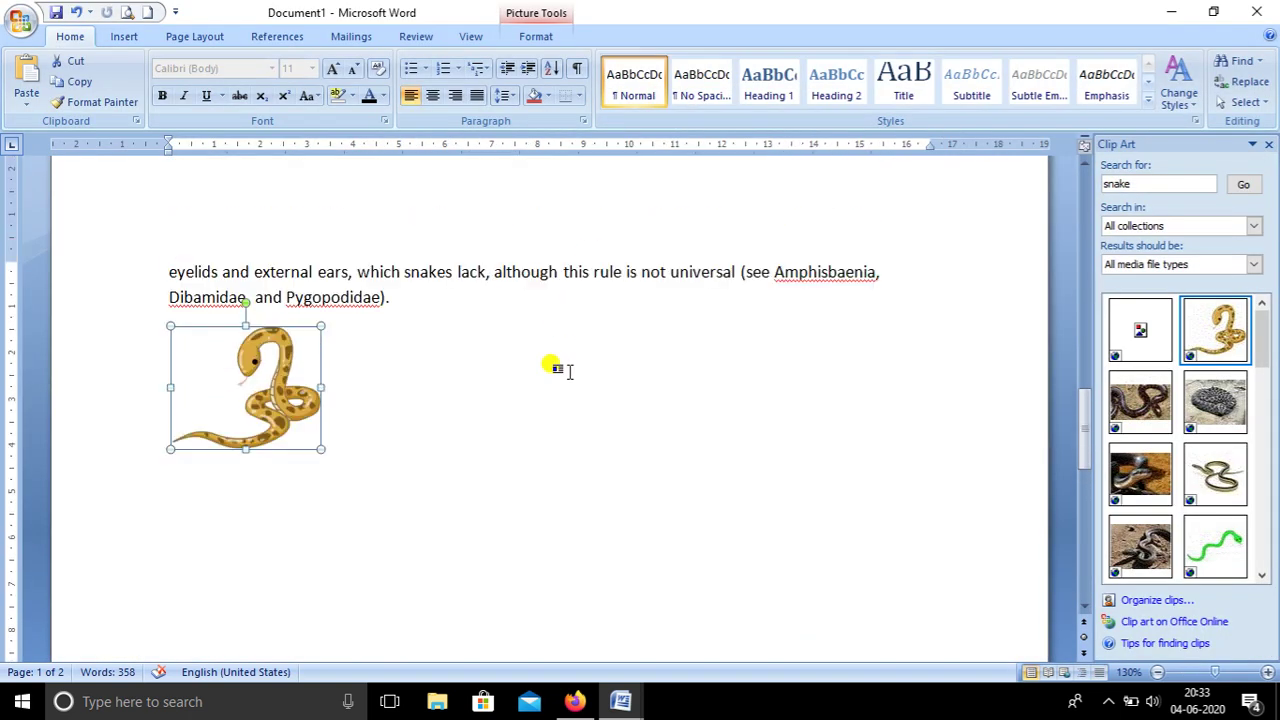
scroll(565, 366, "up", 5)
scroll(568, 366, "up", 4)
scroll(565, 366, "up", 5)
scroll(568, 364, "up", 5)
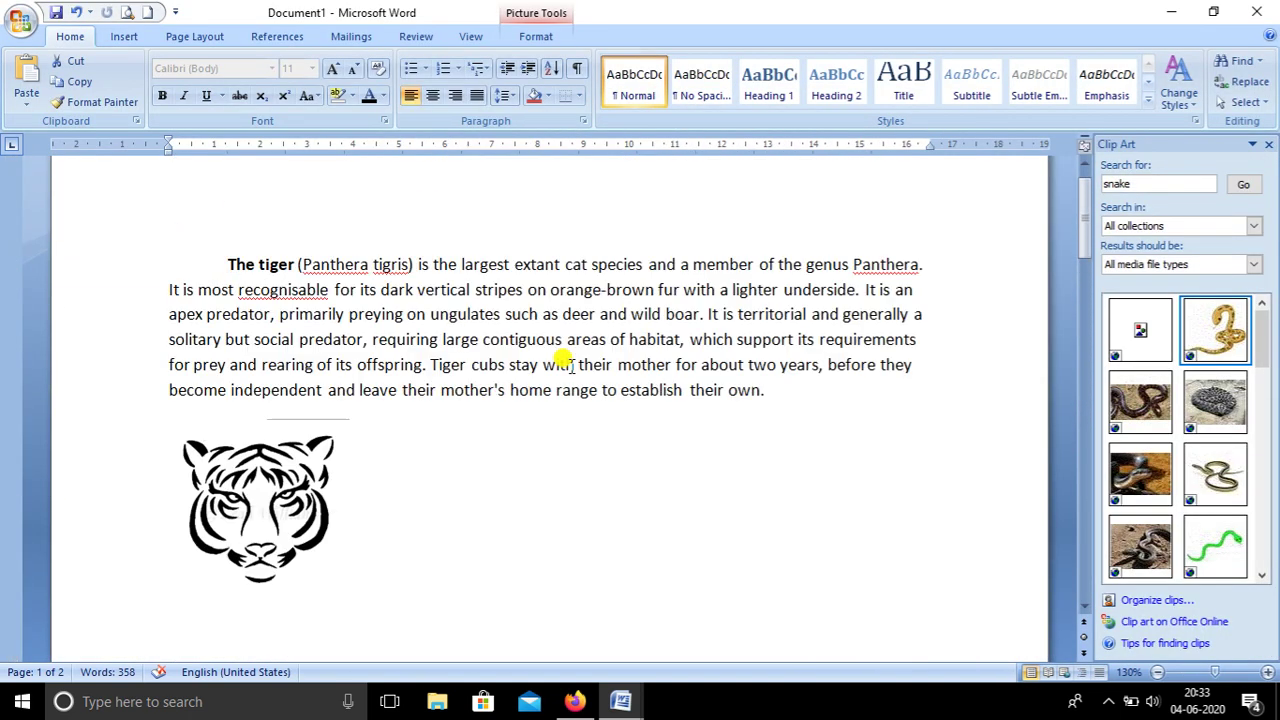
scroll(568, 364, "up", 1)
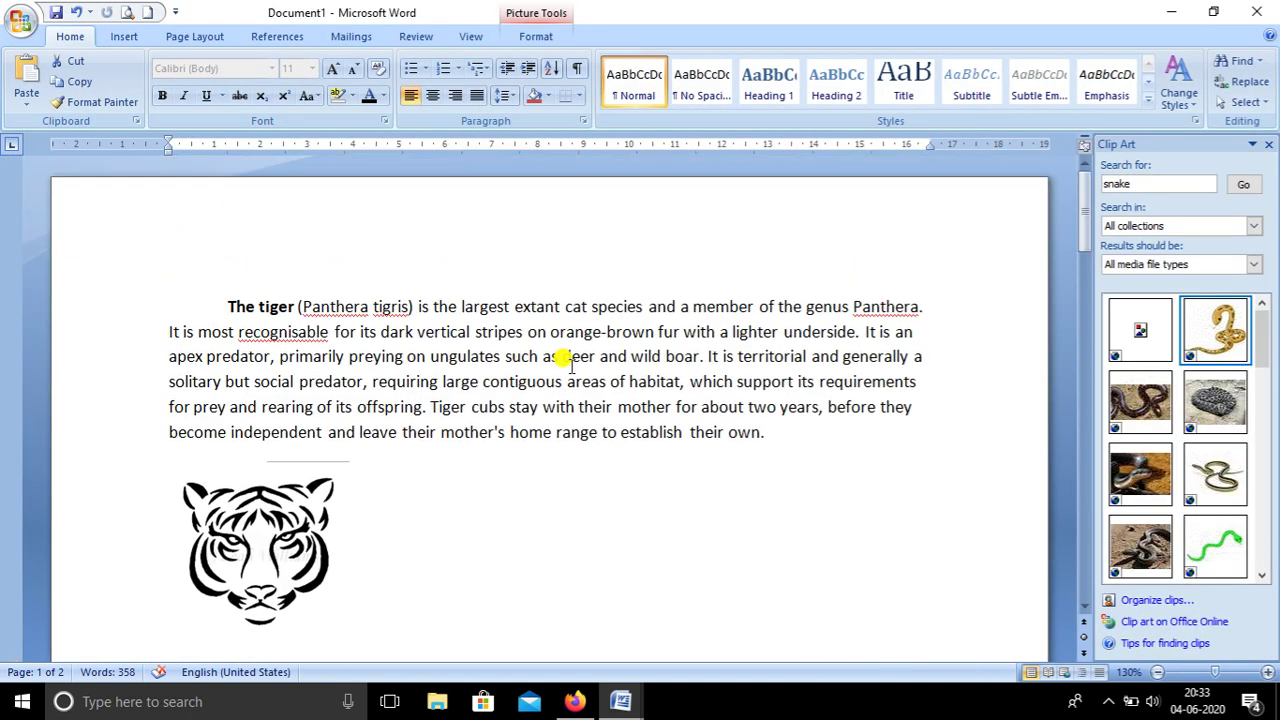
left_click(122, 40)
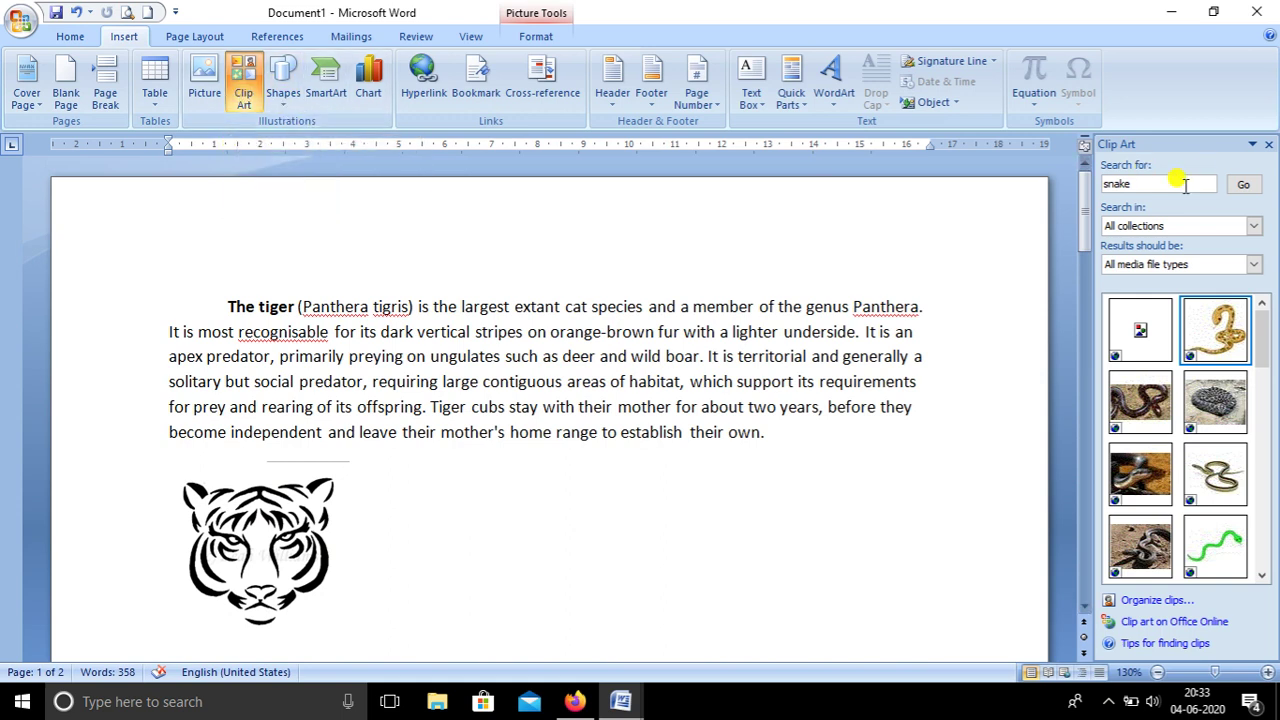
left_click(1154, 182)
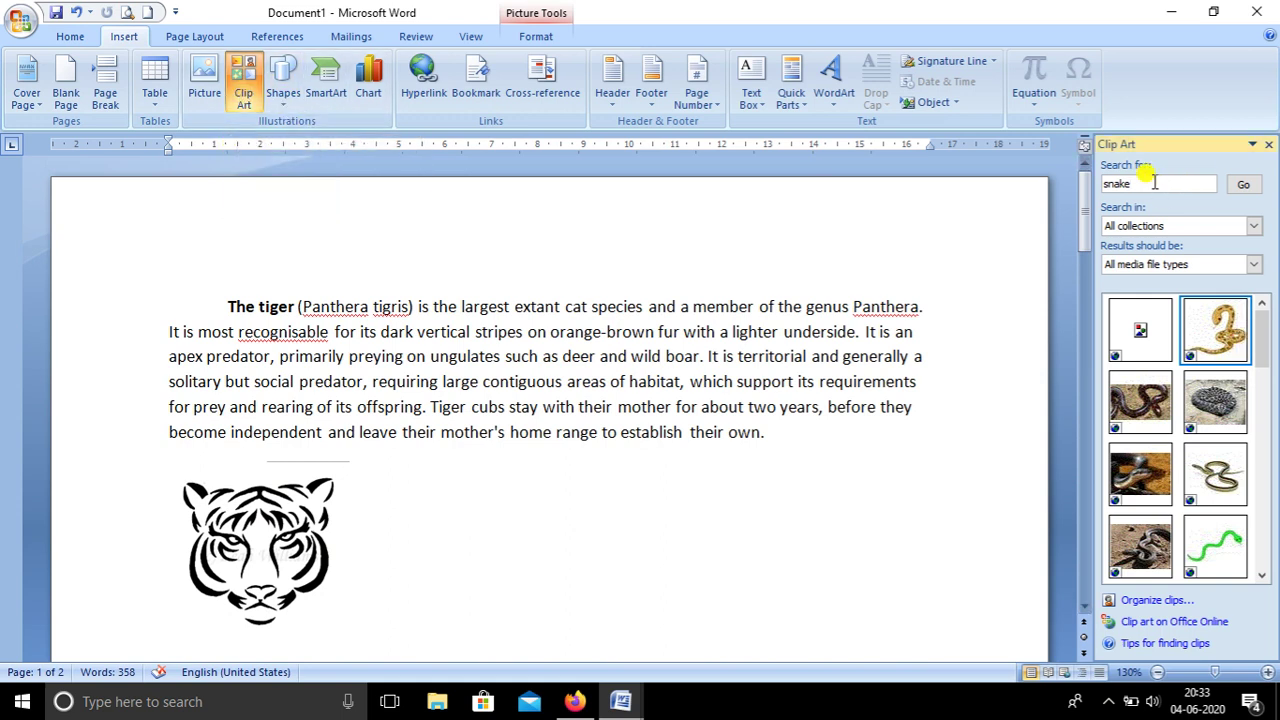
Step: Scroll through the tiger, dog and snakes paragraphs, checking each is followed by its clip art picture
scroll(420, 472, "down", 2)
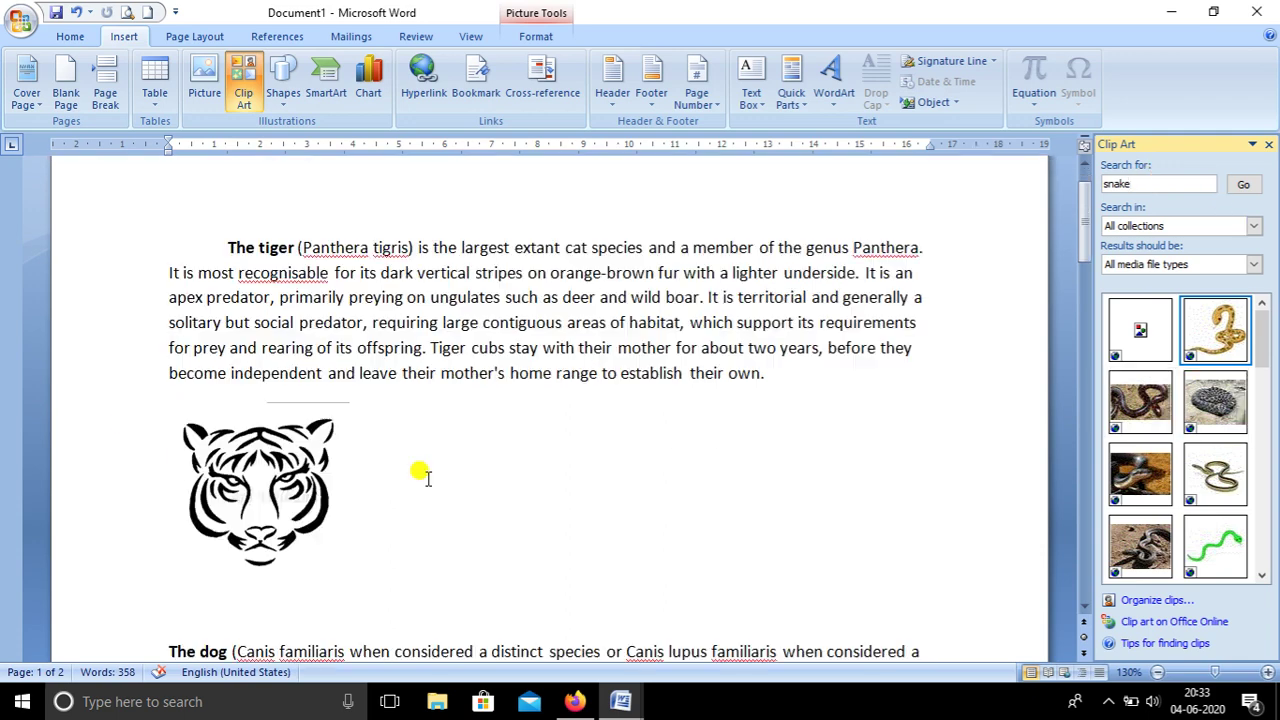
scroll(420, 472, "down", 2)
scroll(420, 472, "down", 2)
scroll(420, 472, "down", 5)
scroll(420, 472, "down", 6)
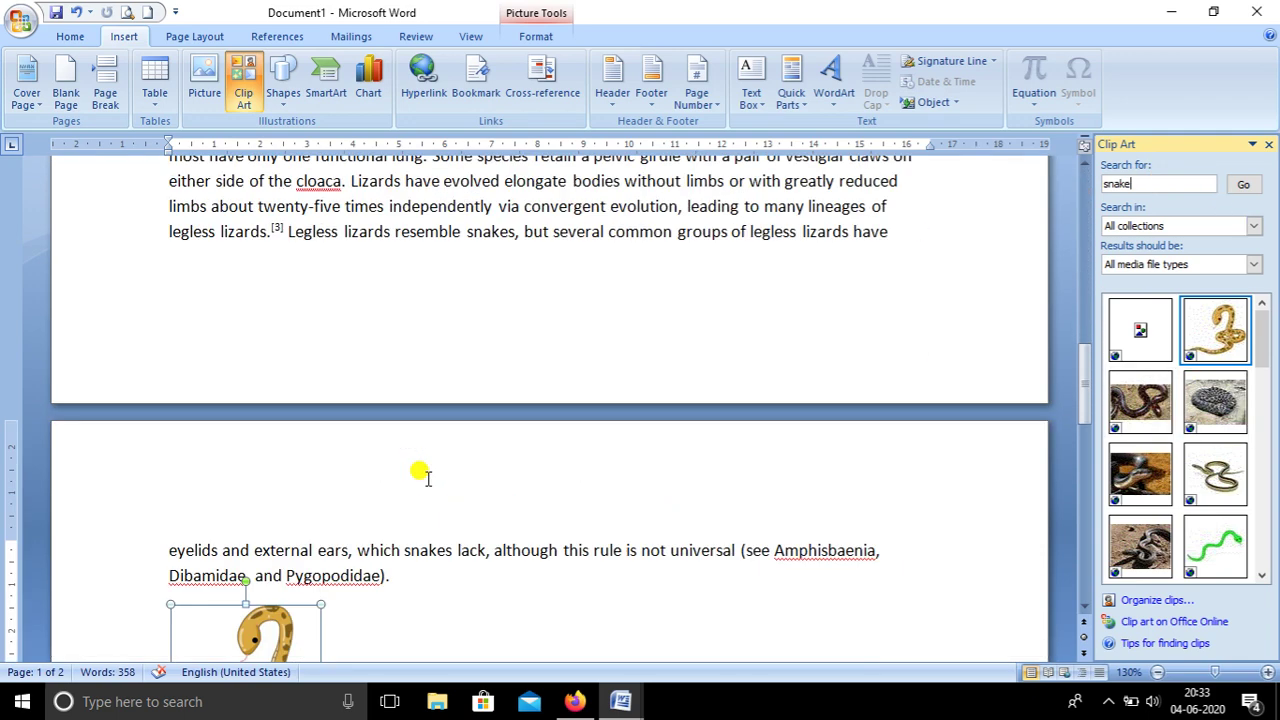
scroll(420, 472, "down", 3)
scroll(418, 476, "up", 5)
scroll(420, 470, "up", 10)
scroll(420, 466, "up", 3)
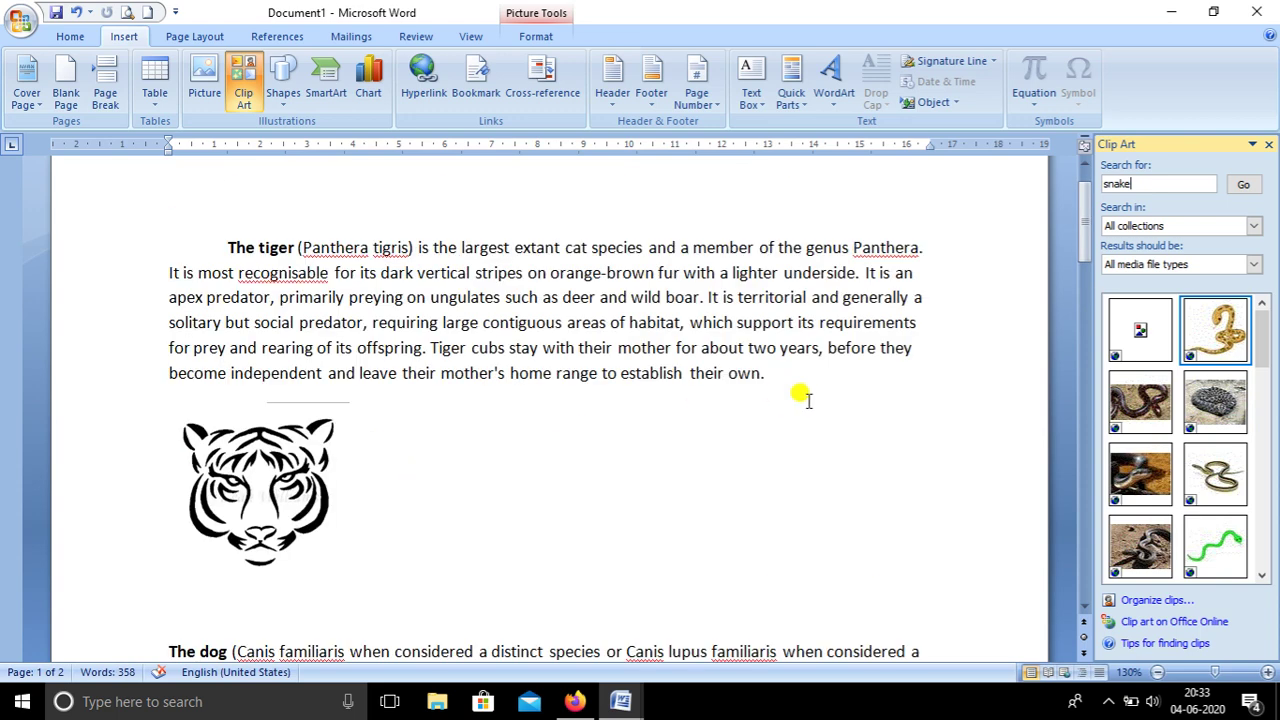
scroll(800, 395, "down", 4)
scroll(805, 390, "down", 8)
scroll(806, 390, "down", 5)
scroll(806, 390, "down", 5)
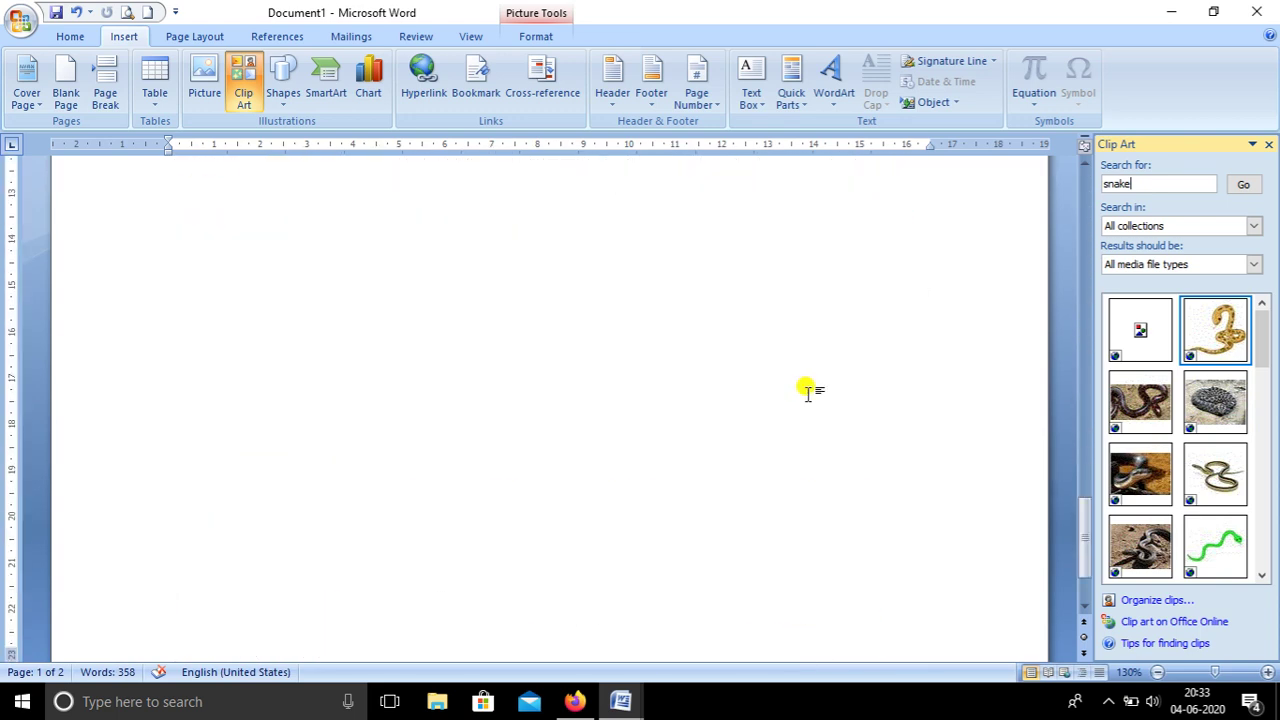
scroll(806, 390, "up", 5)
scroll(806, 390, "up", 3)
scroll(806, 390, "up", 8)
scroll(806, 390, "up", 5)
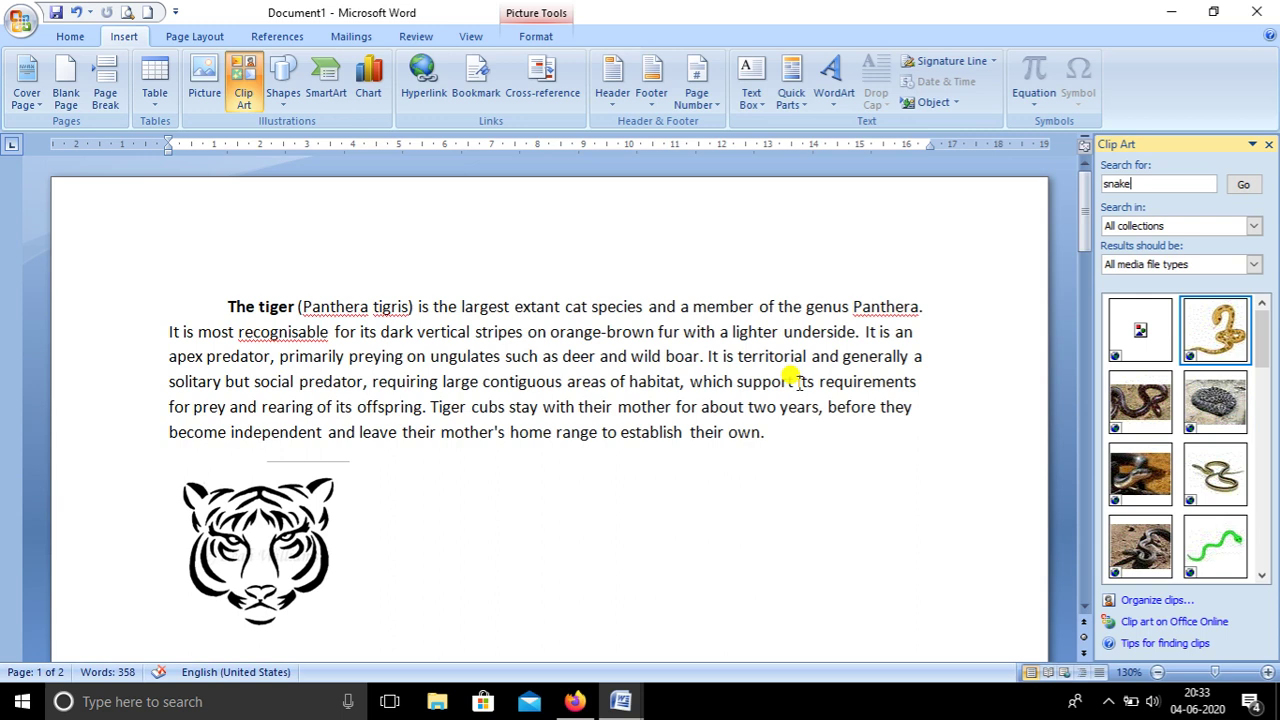
scroll(790, 395, "down", 3)
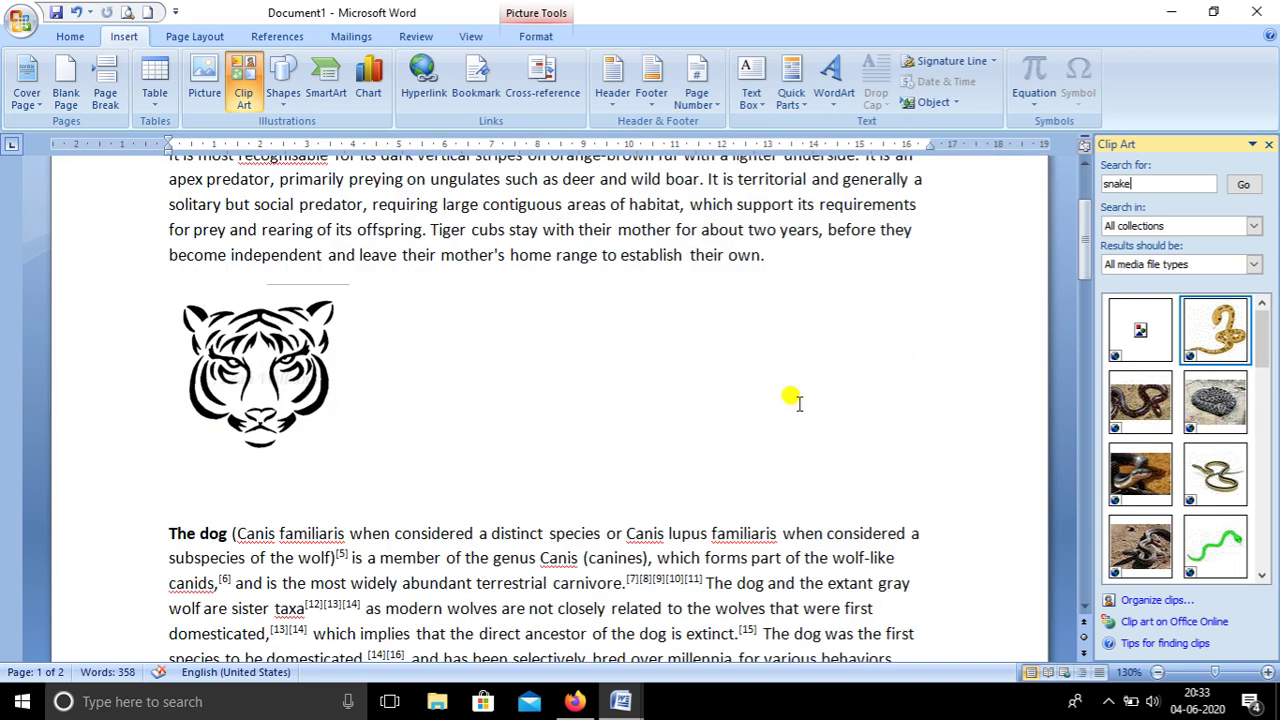
scroll(790, 398, "down", 2)
scroll(790, 400, "down", 4)
scroll(790, 398, "down", 4)
scroll(790, 398, "down", 1)
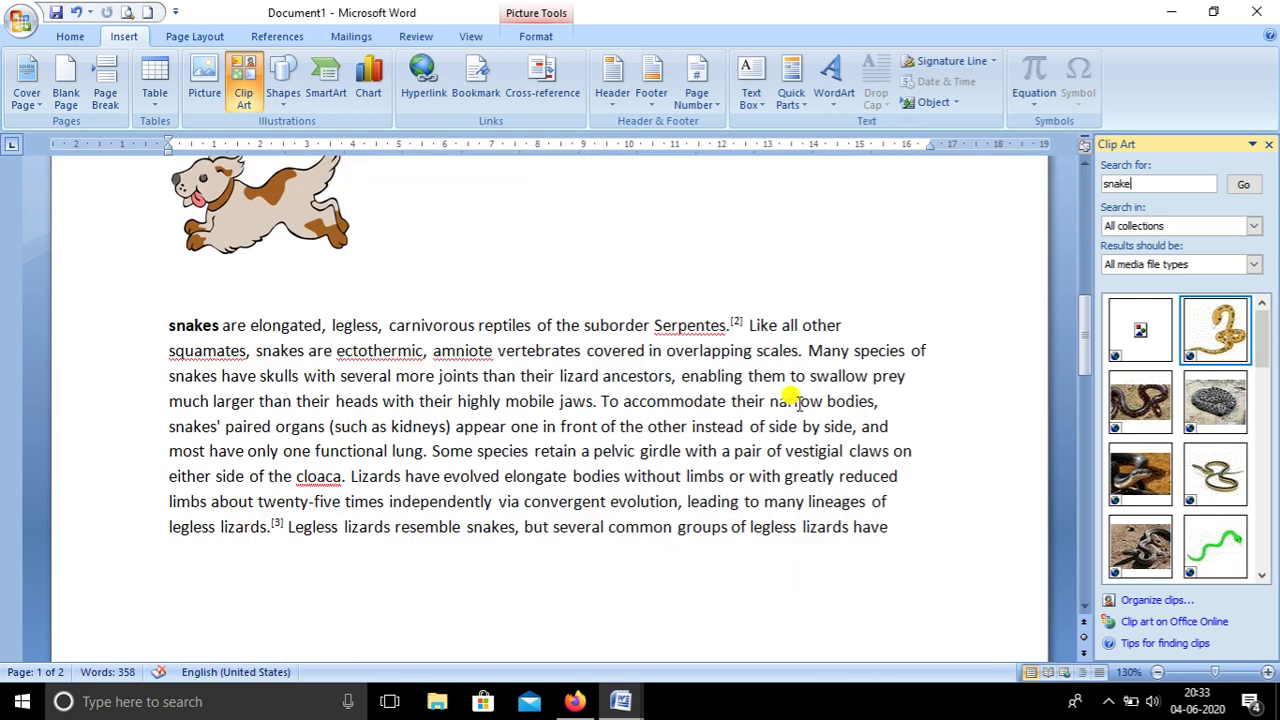
scroll(790, 399, "down", 4)
scroll(790, 400, "down", 1)
scroll(790, 398, "down", 3)
scroll(790, 398, "down", 2)
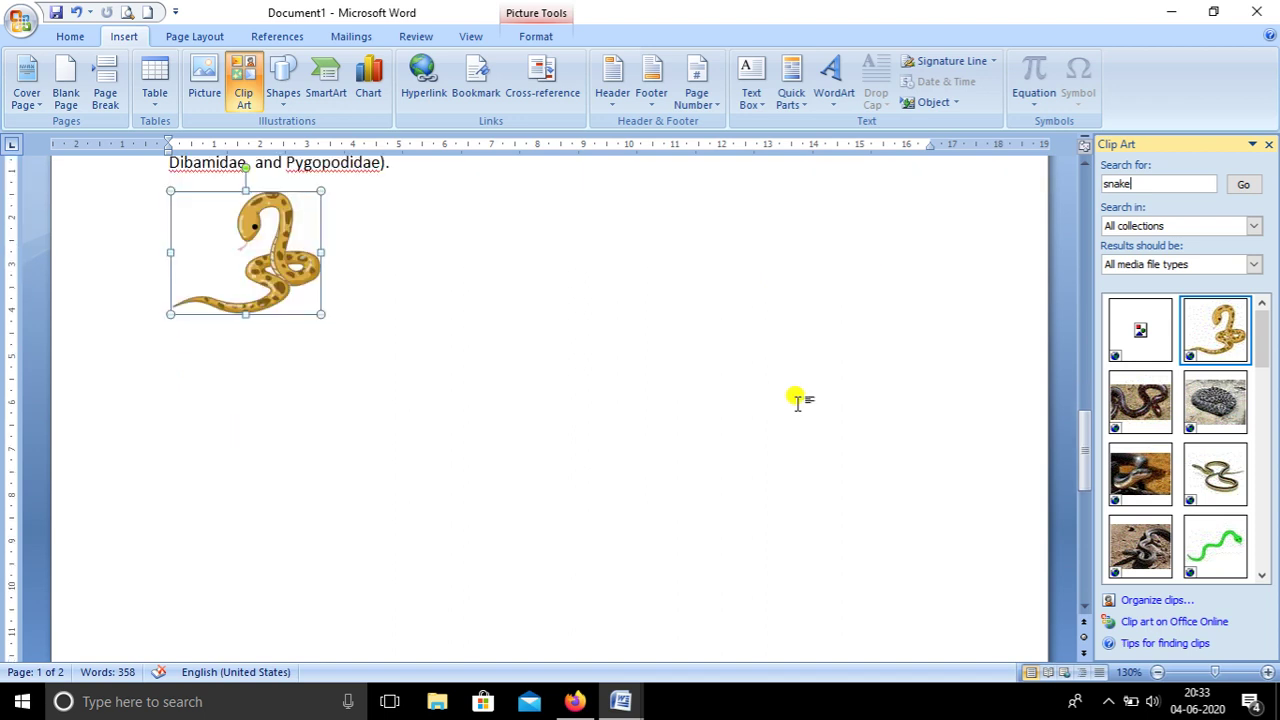
scroll(790, 399, "up", 8)
scroll(792, 400, "up", 6)
scroll(792, 400, "up", 8)
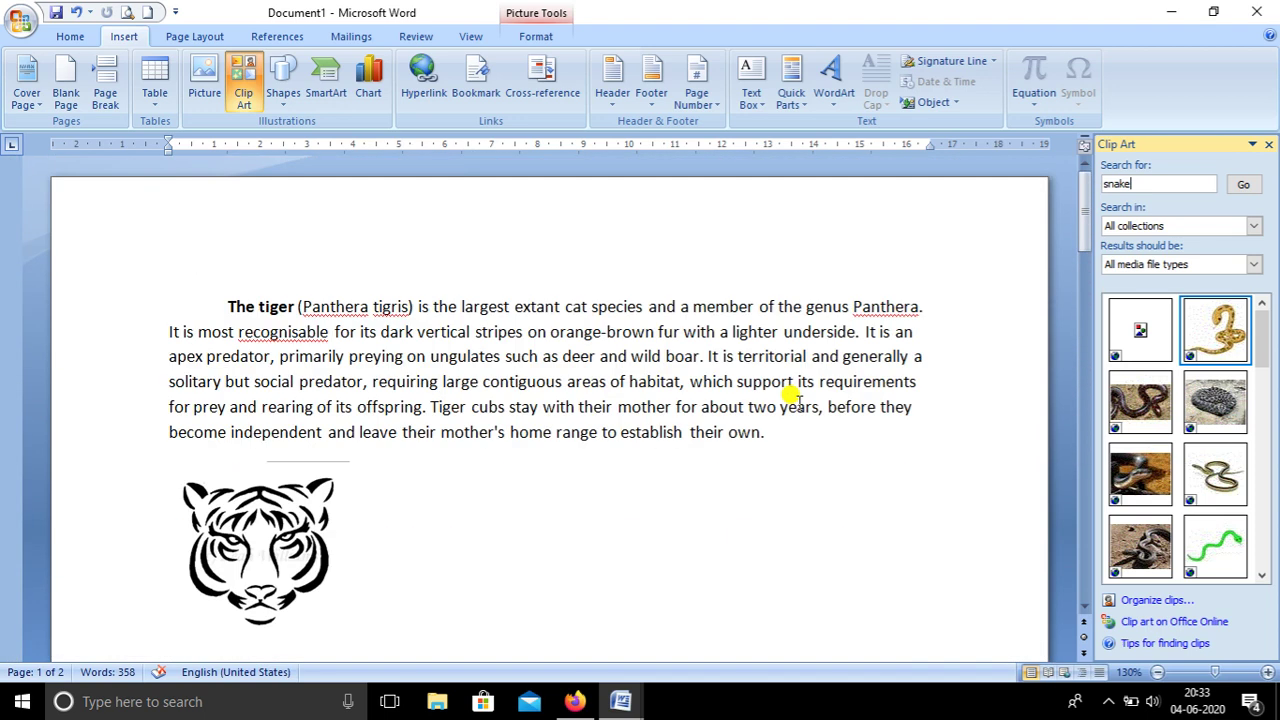